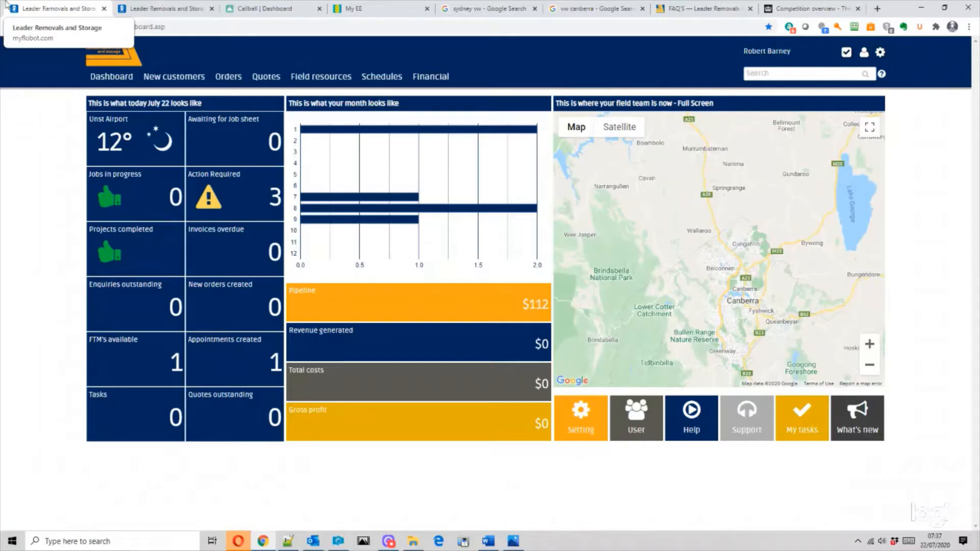
- Zoom the dashboard's field-team map out two levels to show the wider Canberra region
left_click(869, 366)
left_click(870, 366)
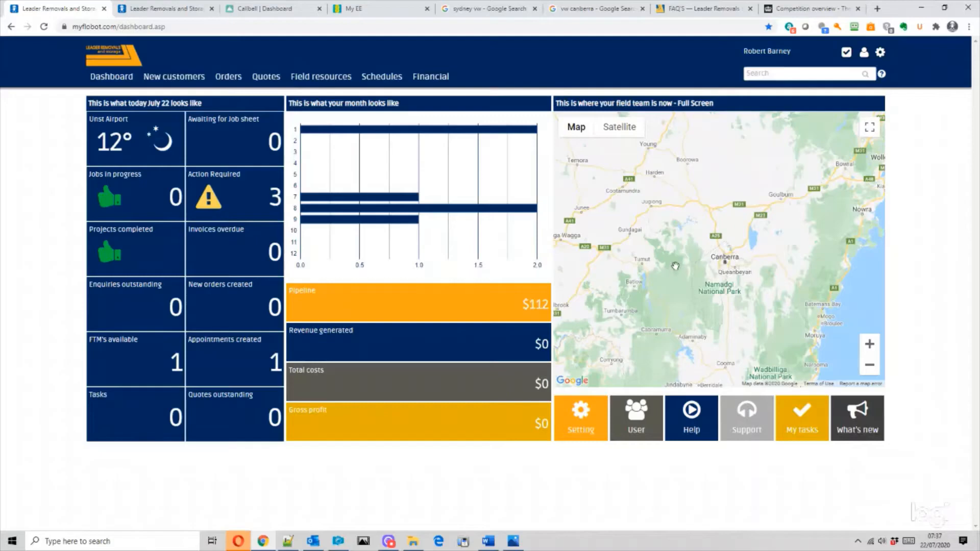
mouse_move(182, 81)
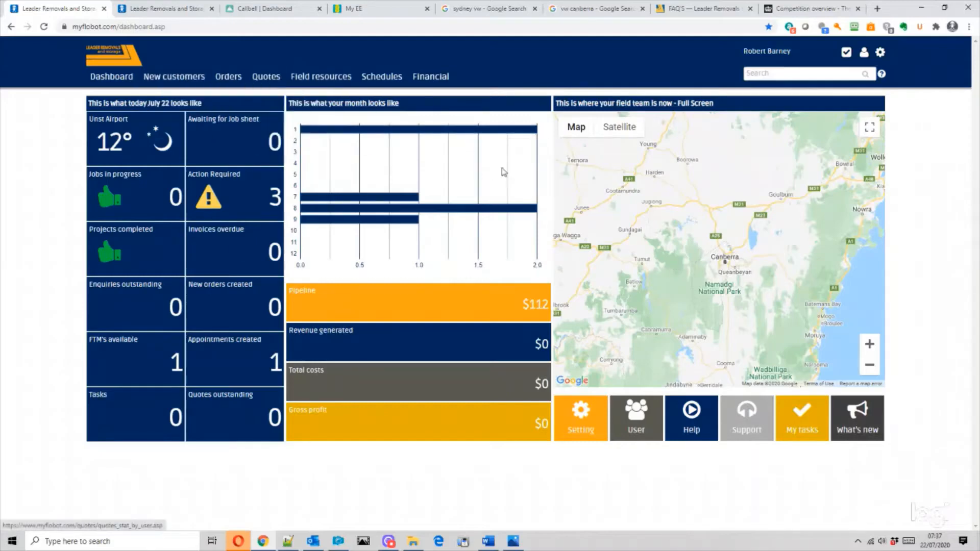
- Start a new customer enquiry and enter the contact's forename and surname
left_click(180, 96)
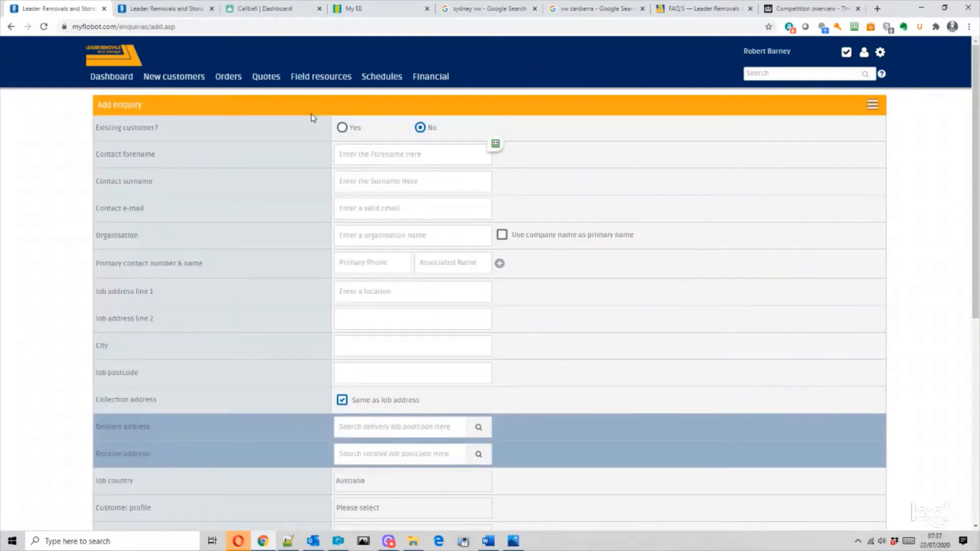
left_click(360, 152)
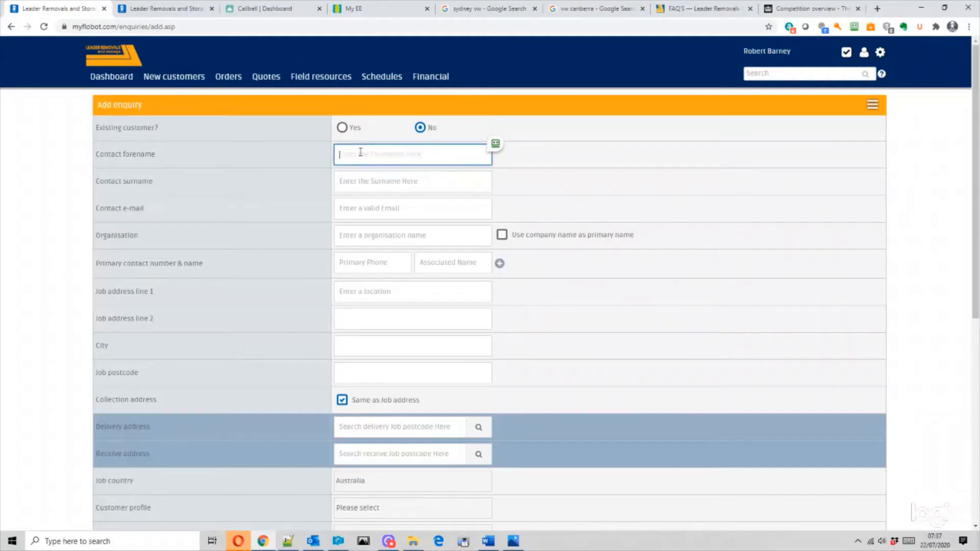
key("Tab")
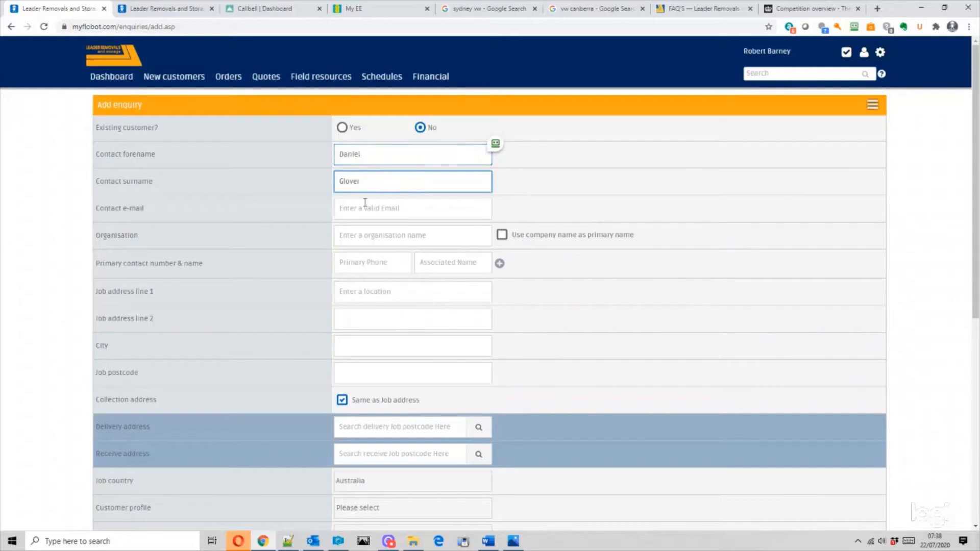
- Fill in the contact's e-mail and primary phone number, then show the vw canberra search results
left_click(362, 200)
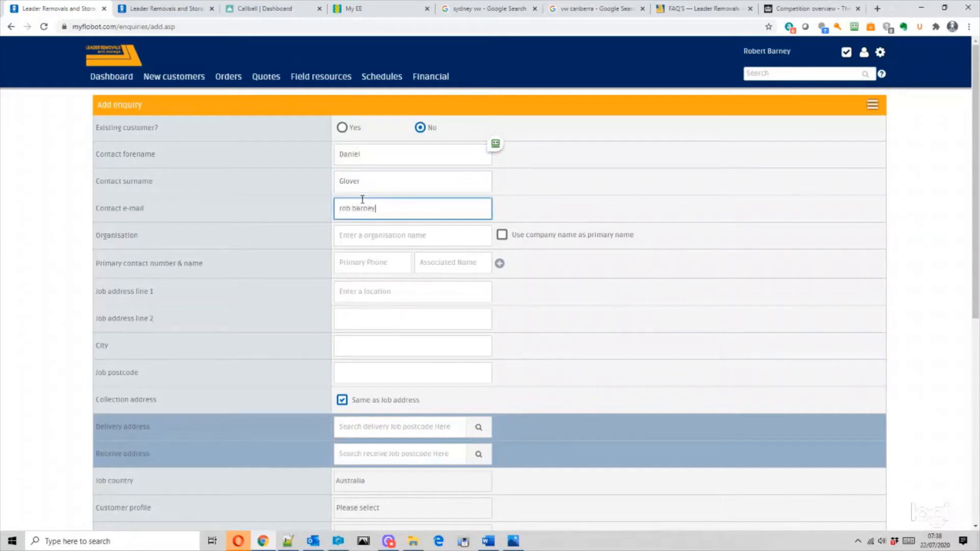
left_click(363, 261)
type("234567")
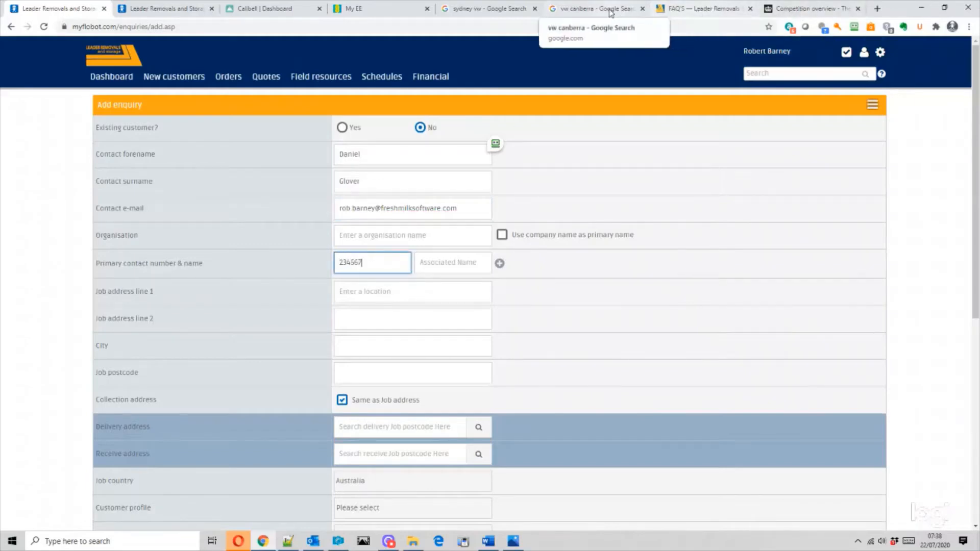
left_click(577, 14)
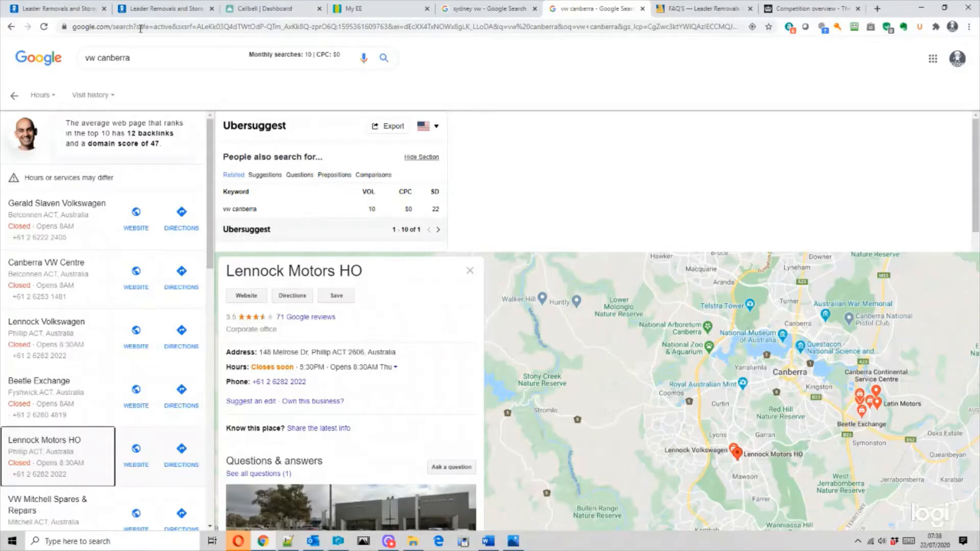
- Fill the enquiry's job address from the Phillip ACT 2606 address suggestion
left_click(95, 11)
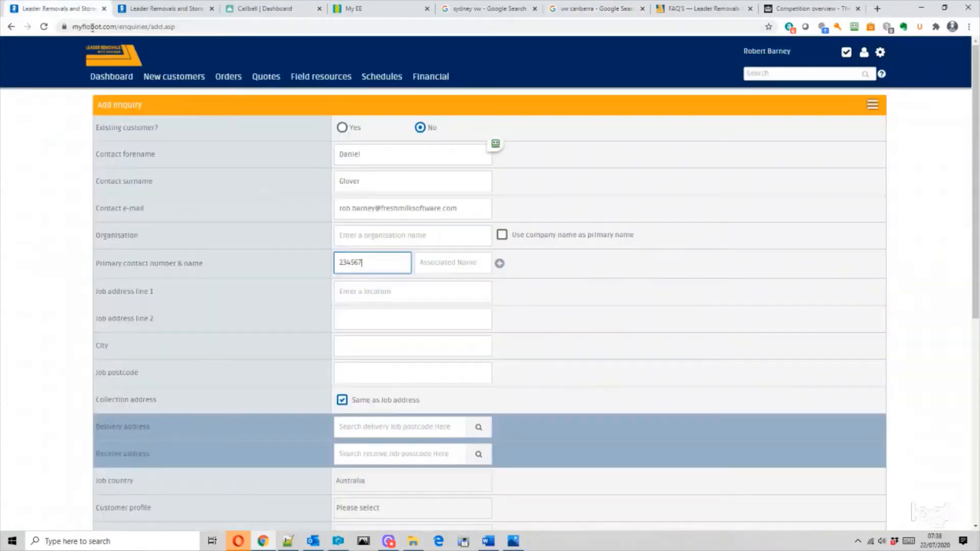
left_click(374, 291)
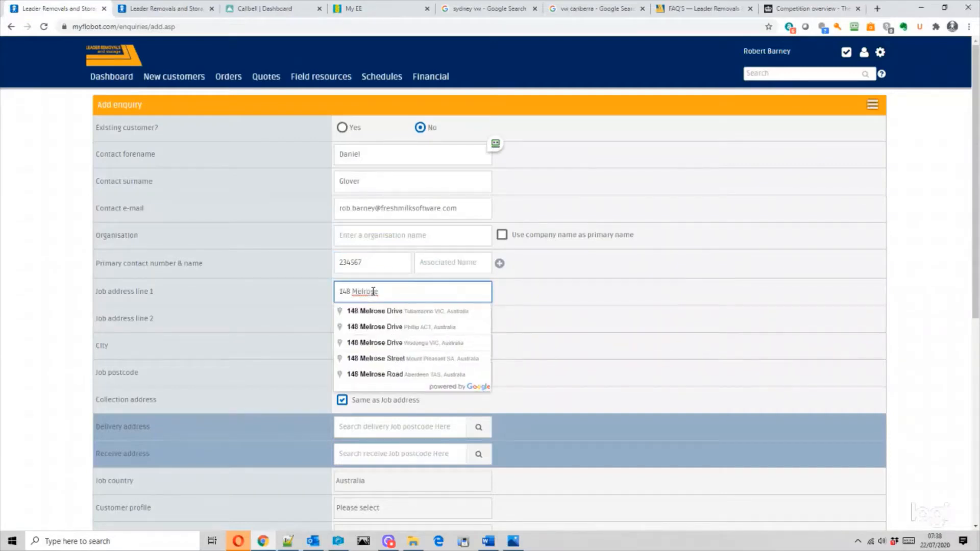
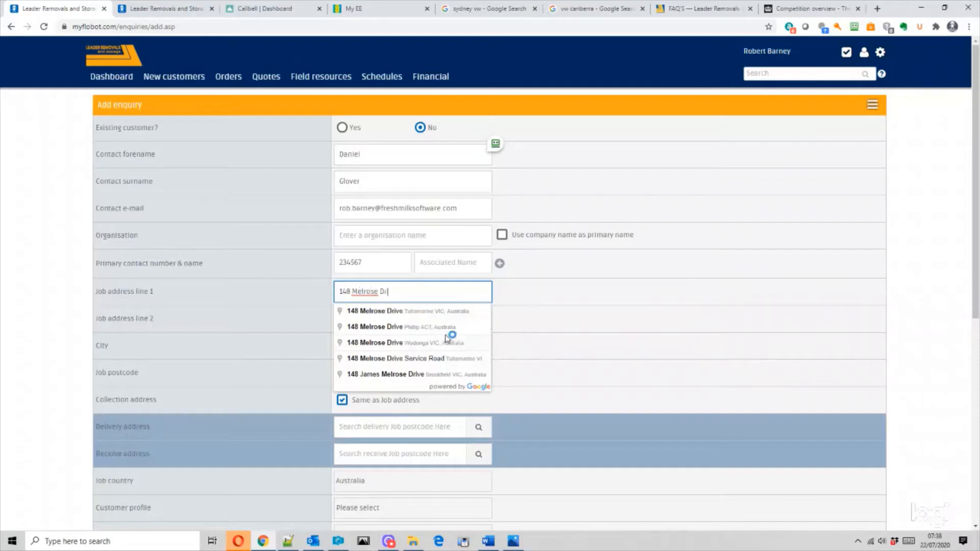
left_click(430, 327)
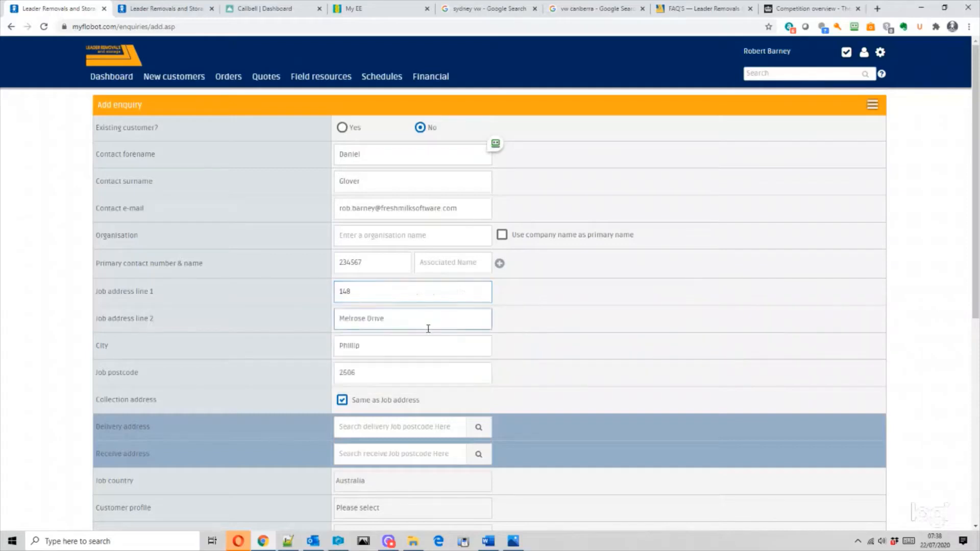
left_click(405, 428)
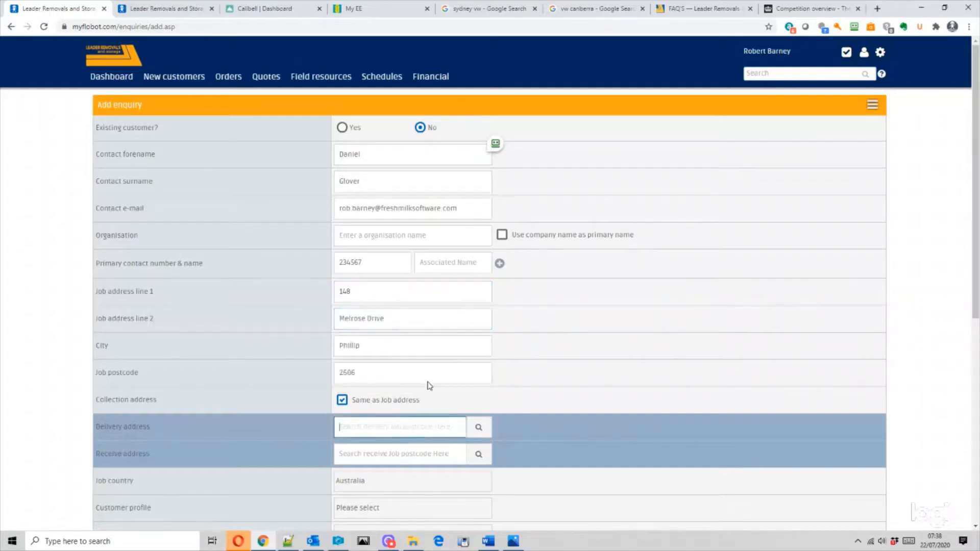
left_click(780, 11)
- Select and copy the Five Dock Volkswagen Service address from the sydney vw results
left_click(707, 10)
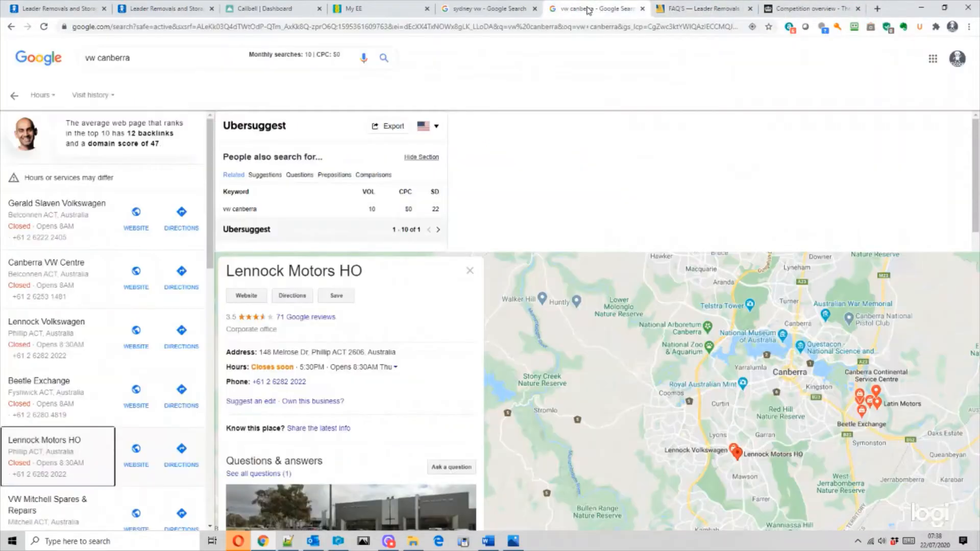
left_click(592, 11)
left_click(485, 9)
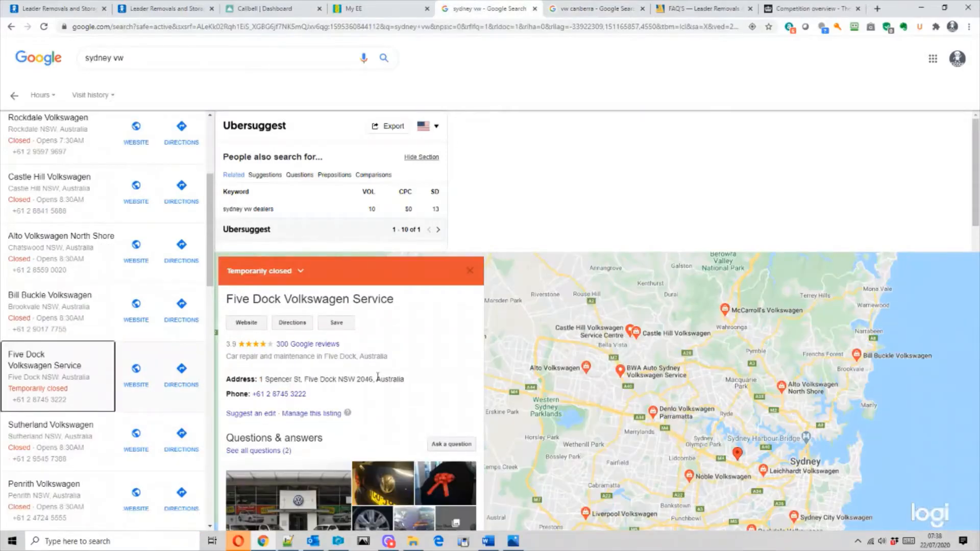
left_click_drag(374, 378, 257, 379)
key("ctrl+c")
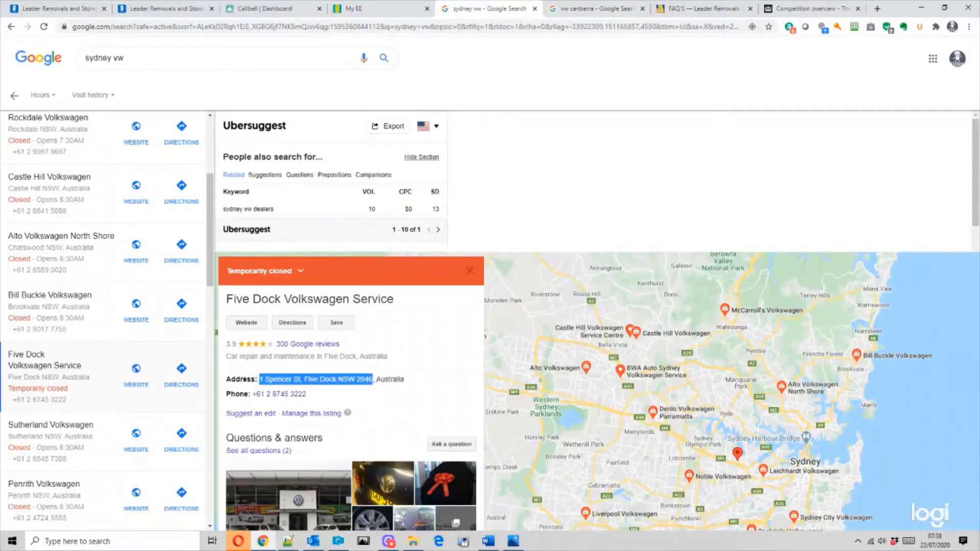
left_click(82, 8)
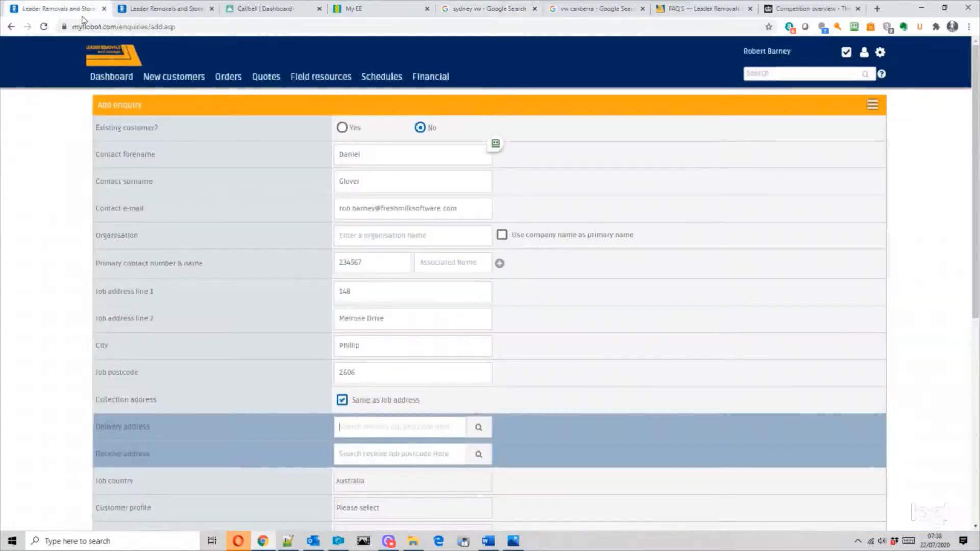
- Paste the Five Dock address as the delivery address and set the customer profile to Homeowner
left_click(383, 426)
key("ctrl+v")
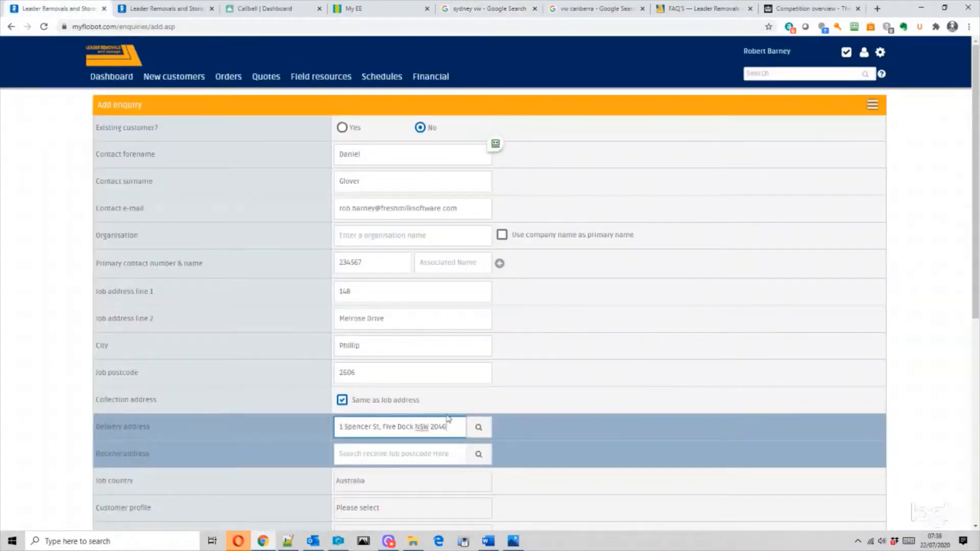
scroll(645, 398, "down", 4)
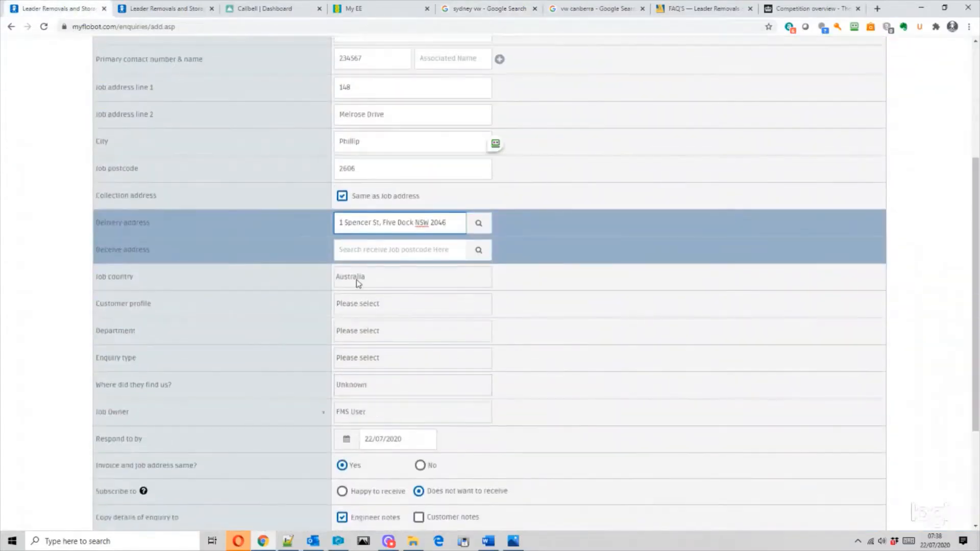
left_click(367, 306)
left_click(367, 316)
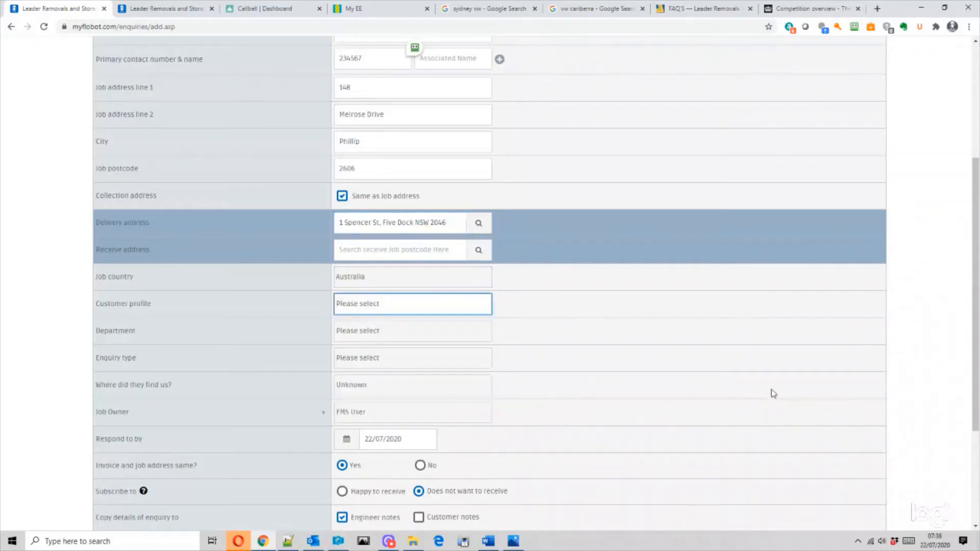
left_click(381, 302)
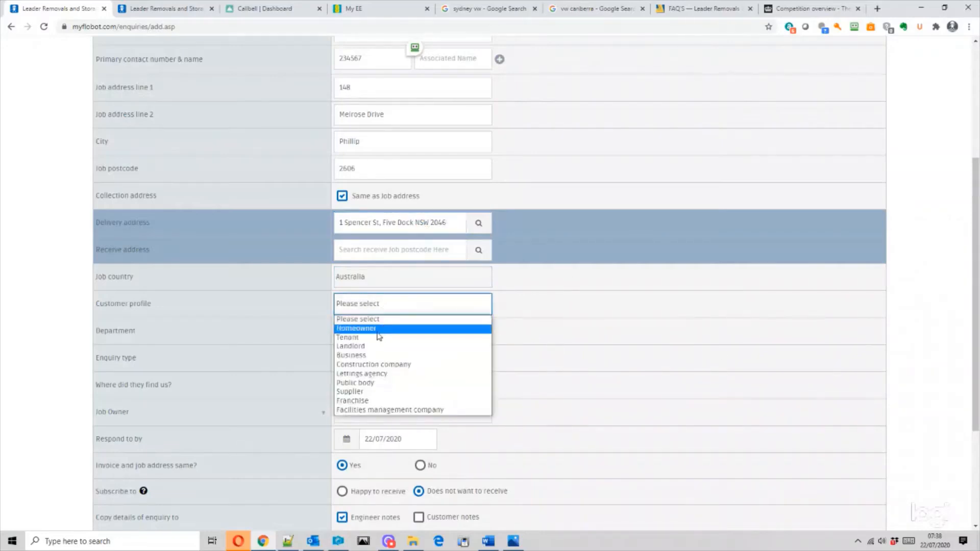
left_click(379, 331)
- Set department Domestic Removals, enquiry type Removals and source Website
left_click(379, 333)
left_click(378, 359)
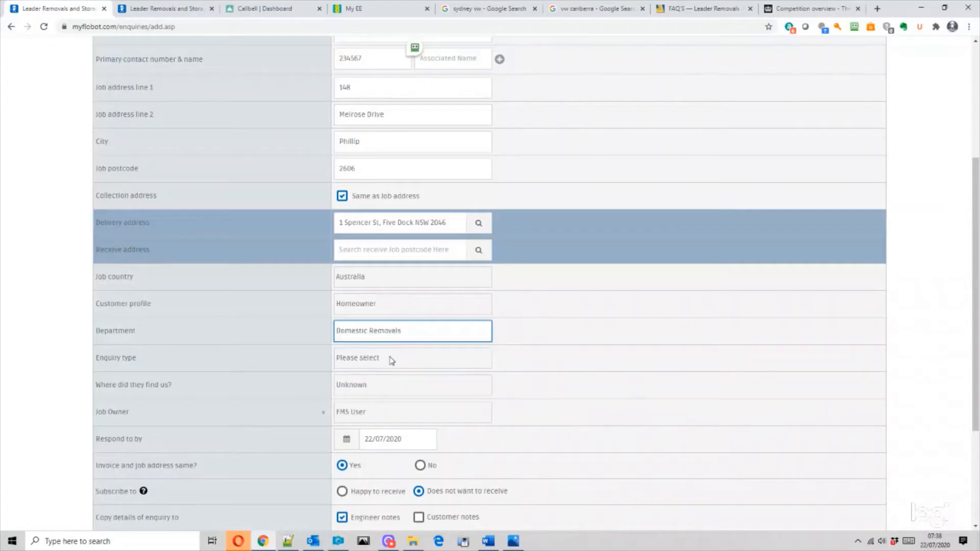
scroll(481, 357, "down", 3)
left_click(373, 204)
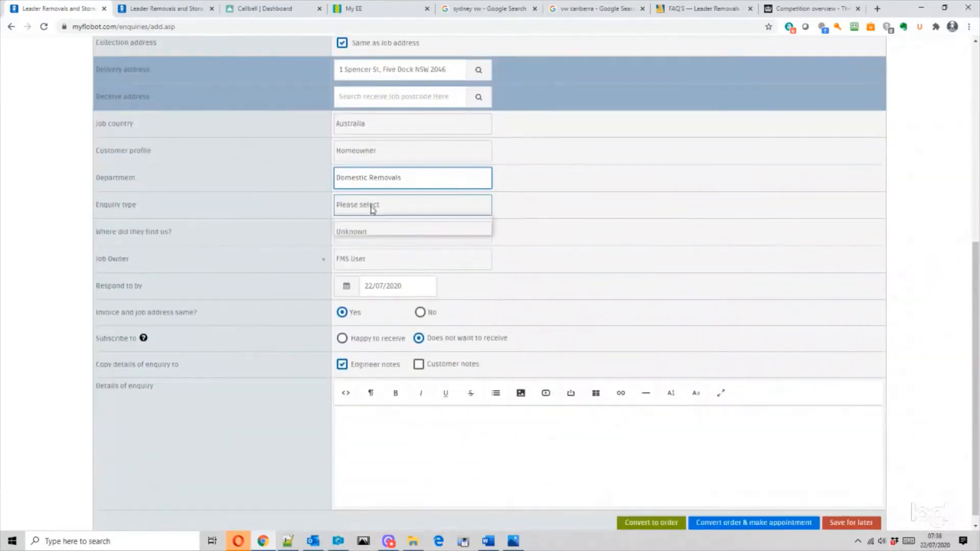
left_click(372, 230)
left_click(371, 236)
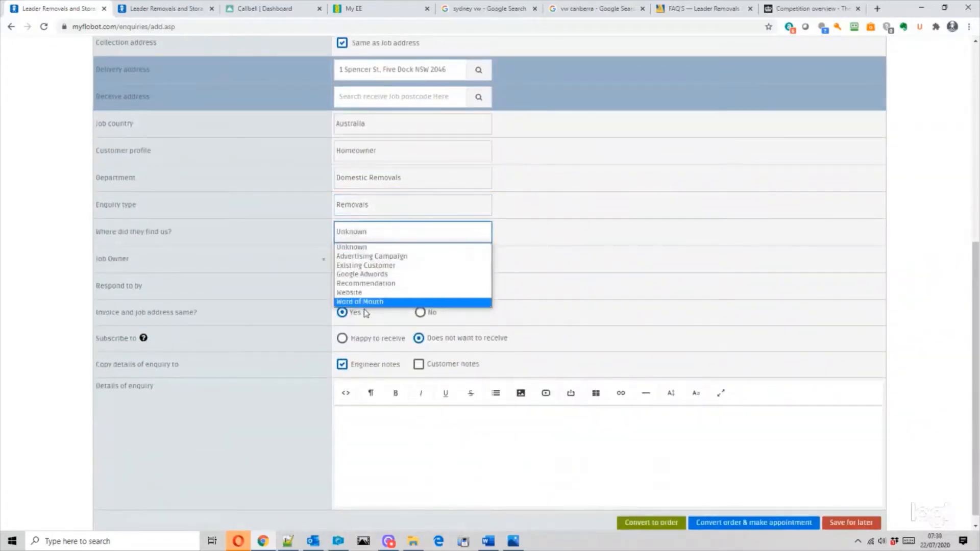
left_click(363, 293)
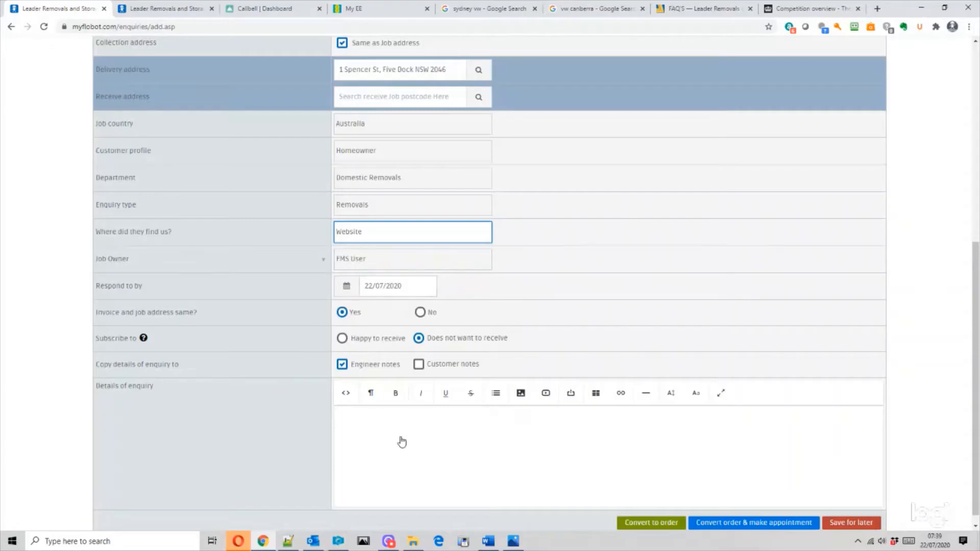
left_click(422, 432)
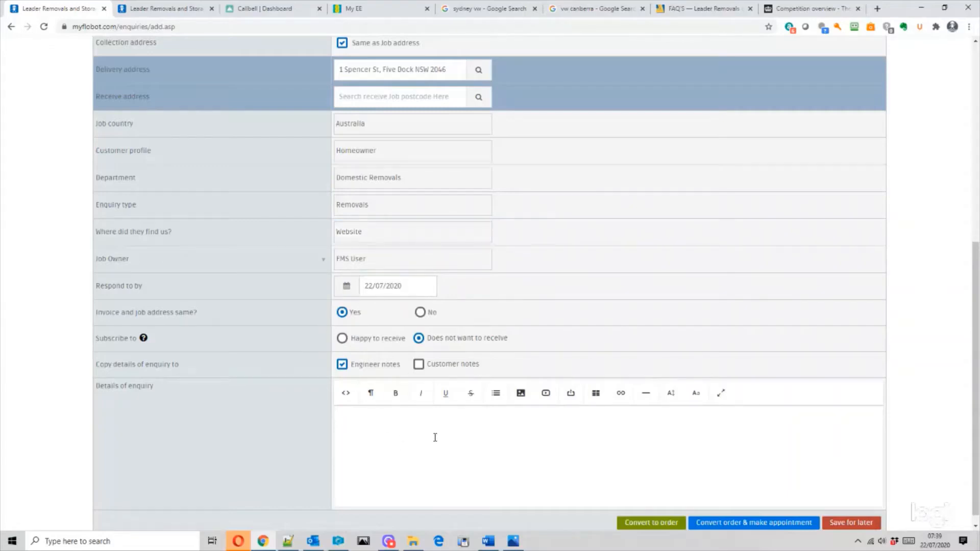
- Note 'wants to move a 5 bedroom' house in the enquiry details and convert it to an order with appointment
type("wants to move a 5 bedroom house")
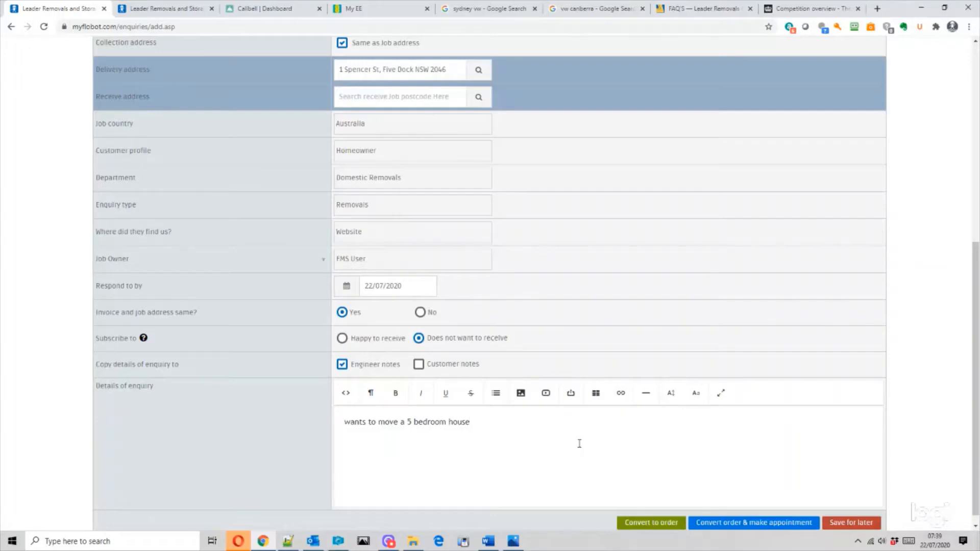
scroll(609, 430, "down", 1)
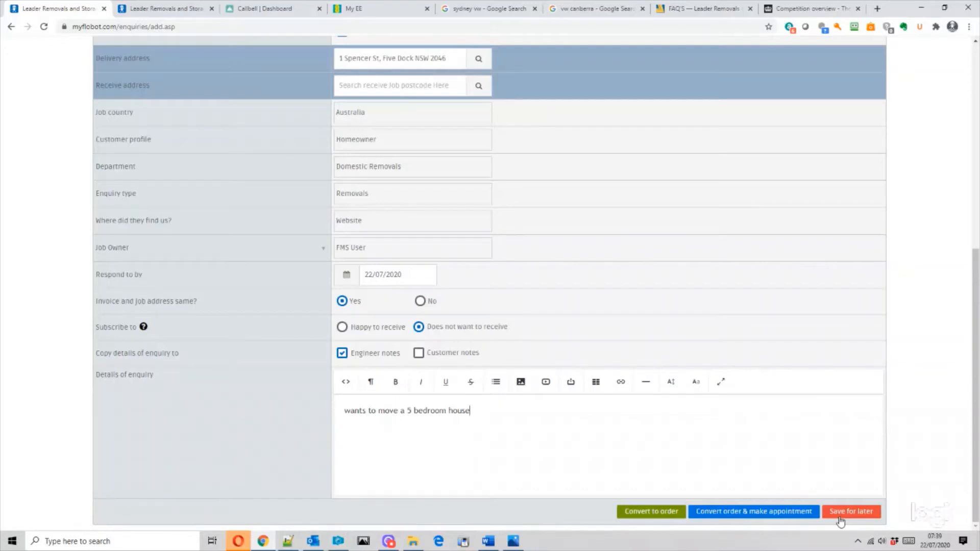
scroll(225, 102, "up", 6)
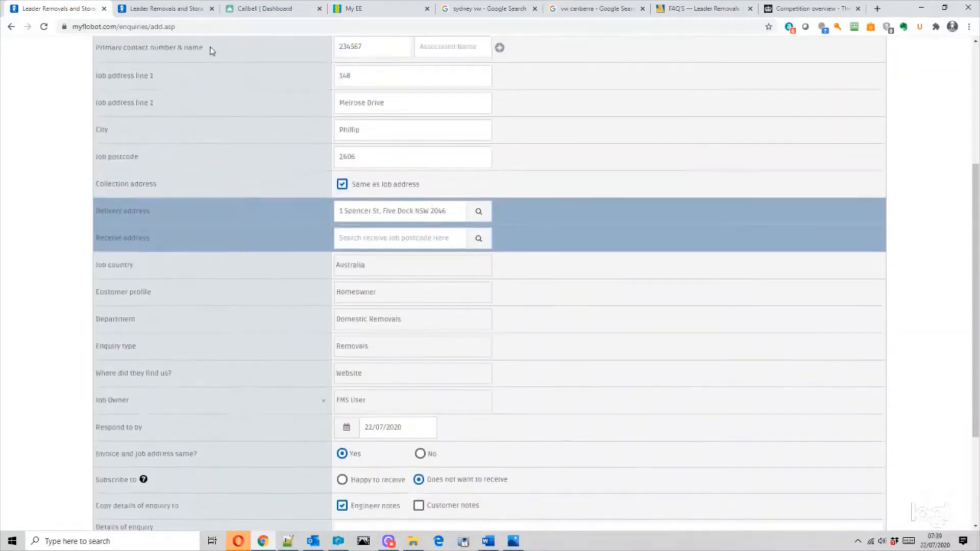
scroll(199, 59, "up", 1)
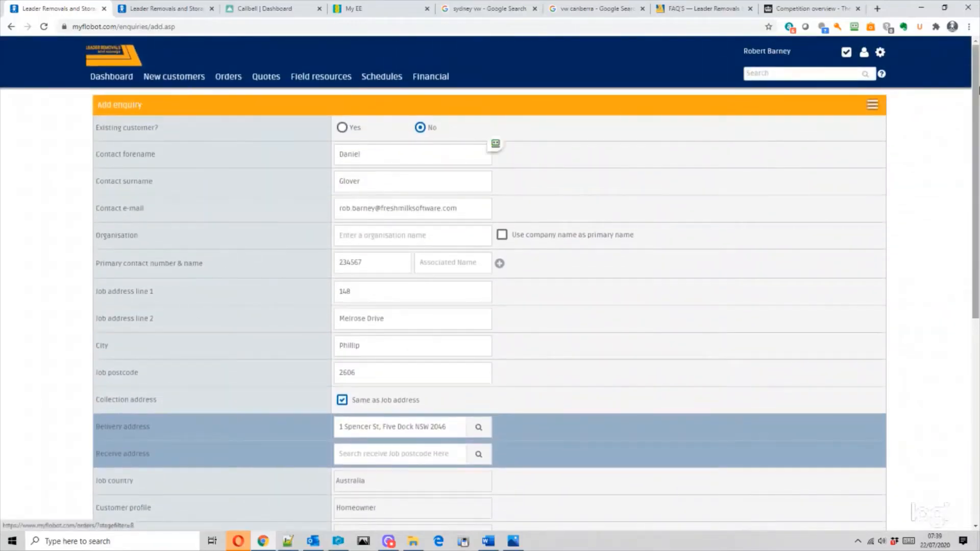
left_click_drag(975, 93, 974, 297)
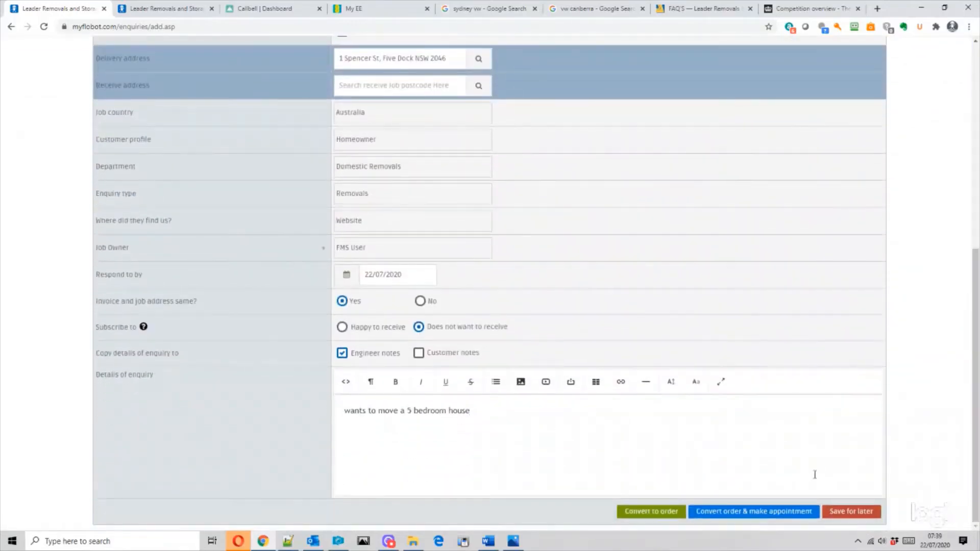
left_click(735, 513)
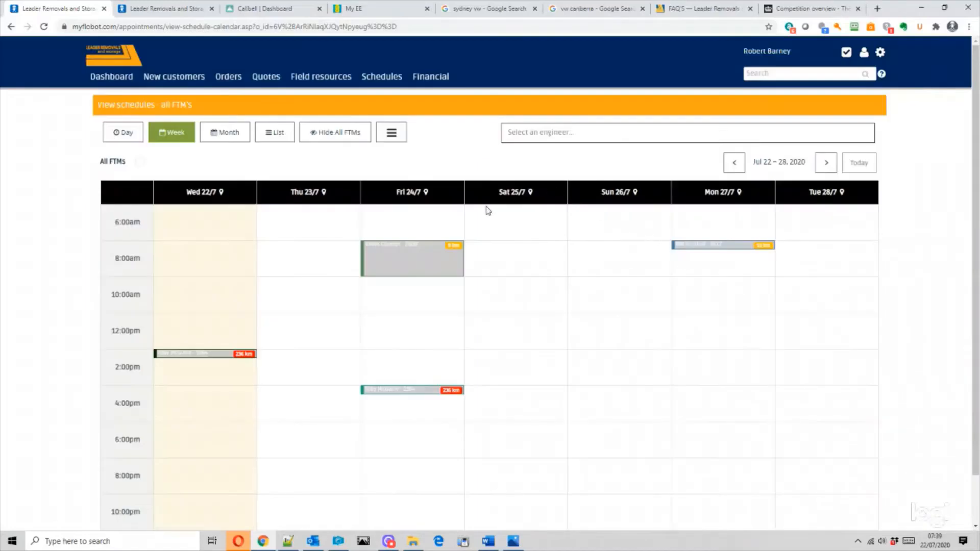
- Switch the schedule to the test engineer's calendar for the week of Jul 22–28, 2020
left_click_drag(976, 252, 953, 232)
left_click(556, 132)
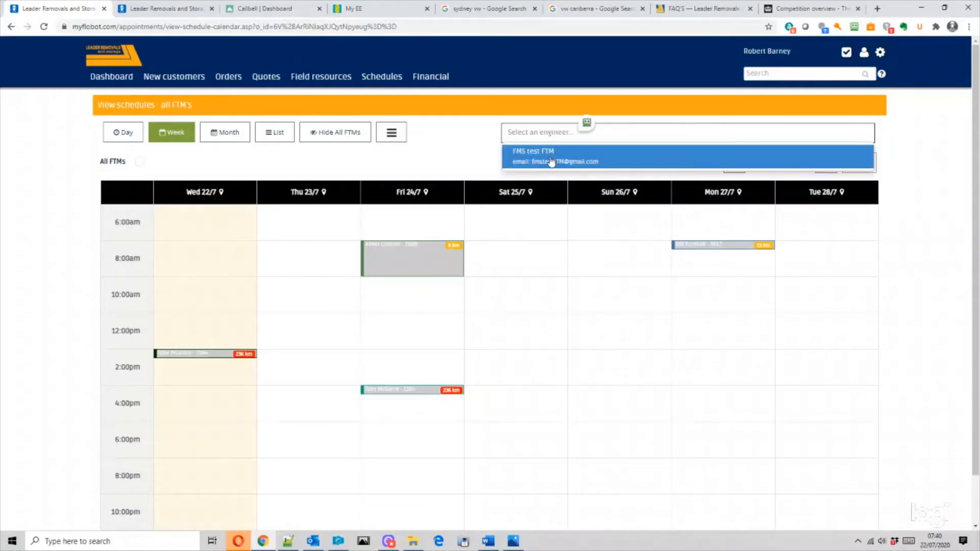
left_click(552, 162)
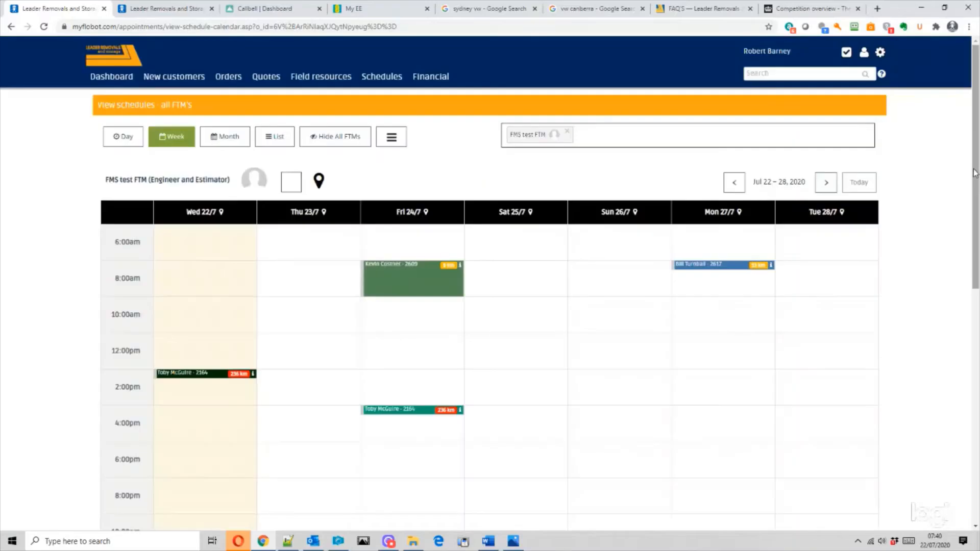
scroll(977, 173, "down", 4)
left_click_drag(976, 263, 976, 194)
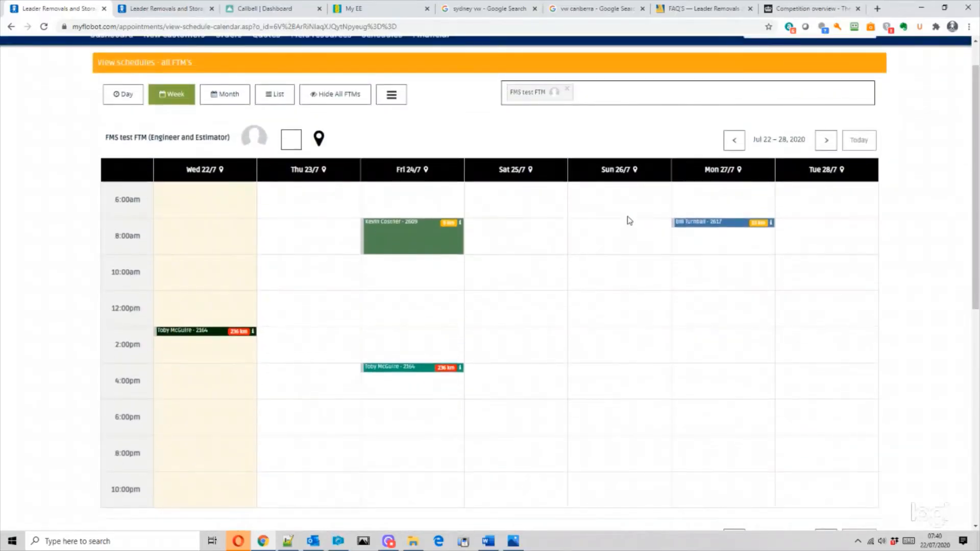
- Create a Quote or estimate appointment on Tue 28 July at 8am with customer e-mail and text alerts off
left_click(825, 236)
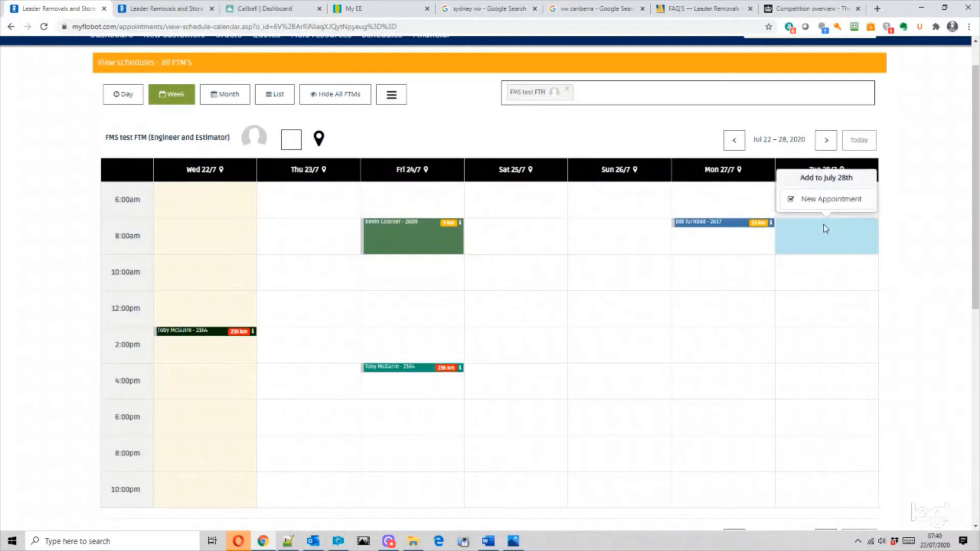
left_click(823, 204)
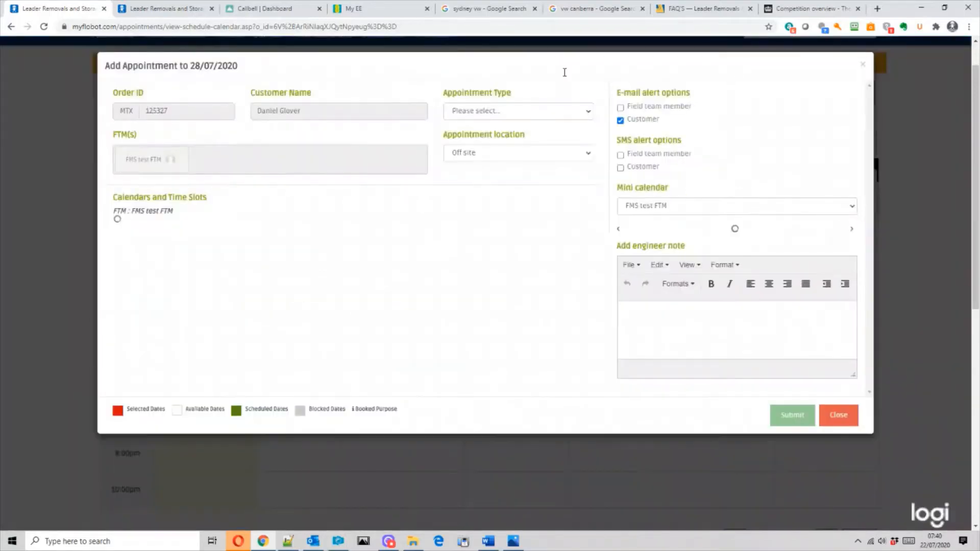
left_click(500, 111)
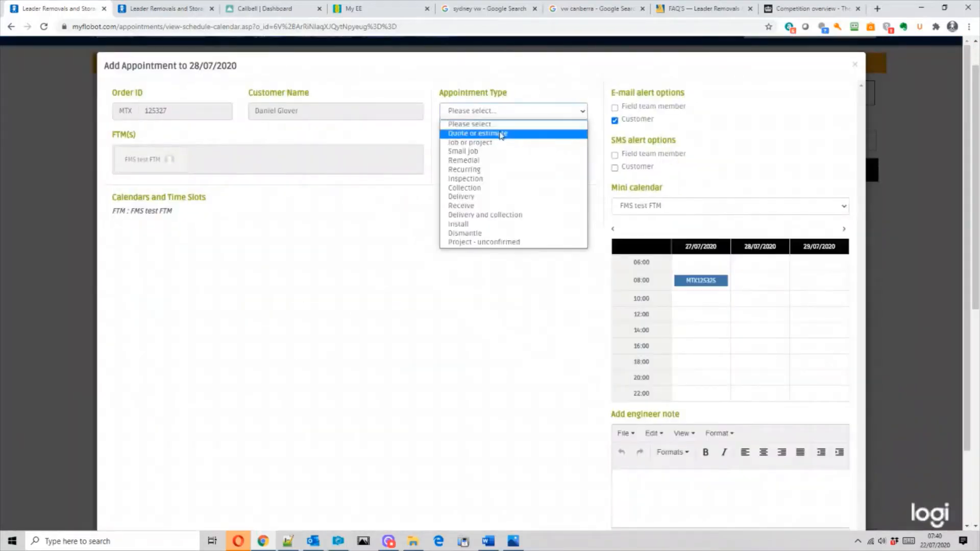
left_click(501, 134)
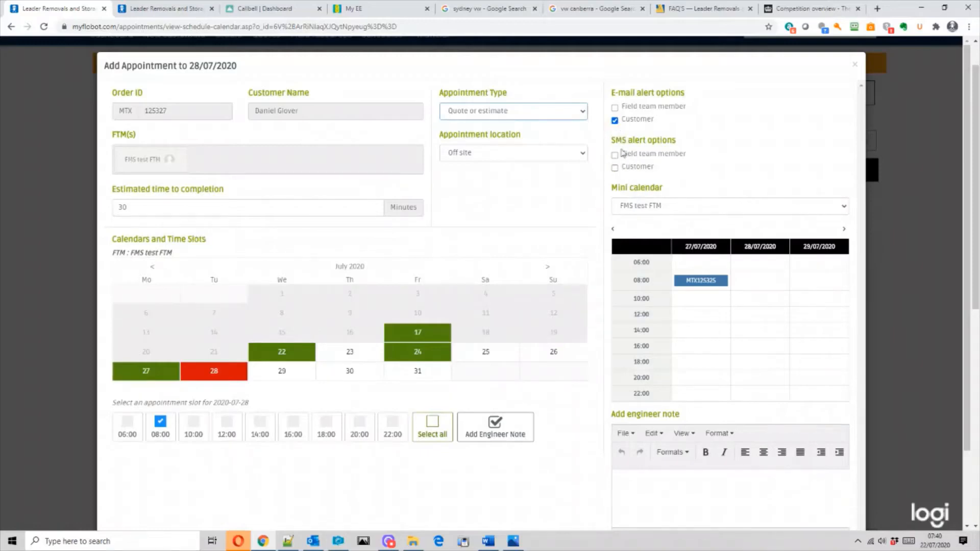
left_click(615, 167)
left_click(615, 120)
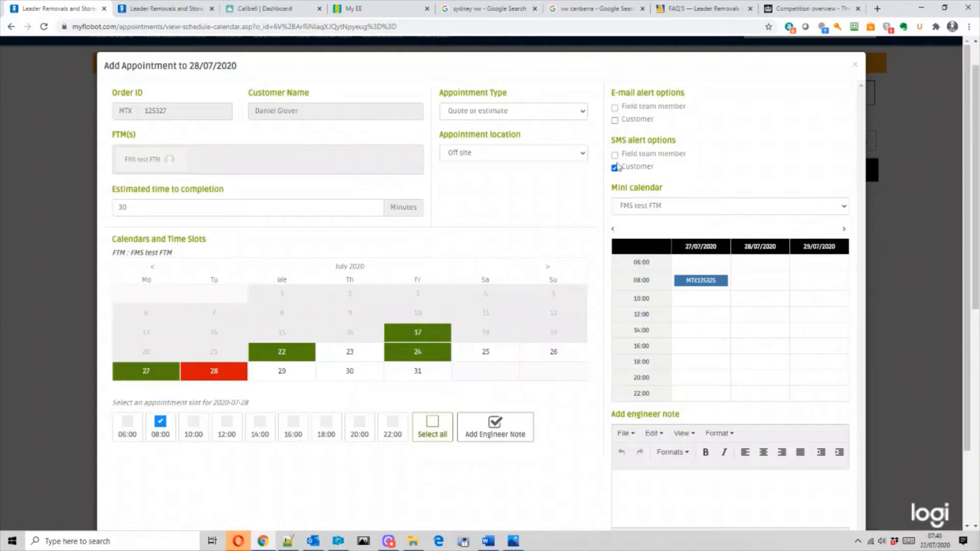
left_click(615, 168)
scroll(723, 182, "down", 2)
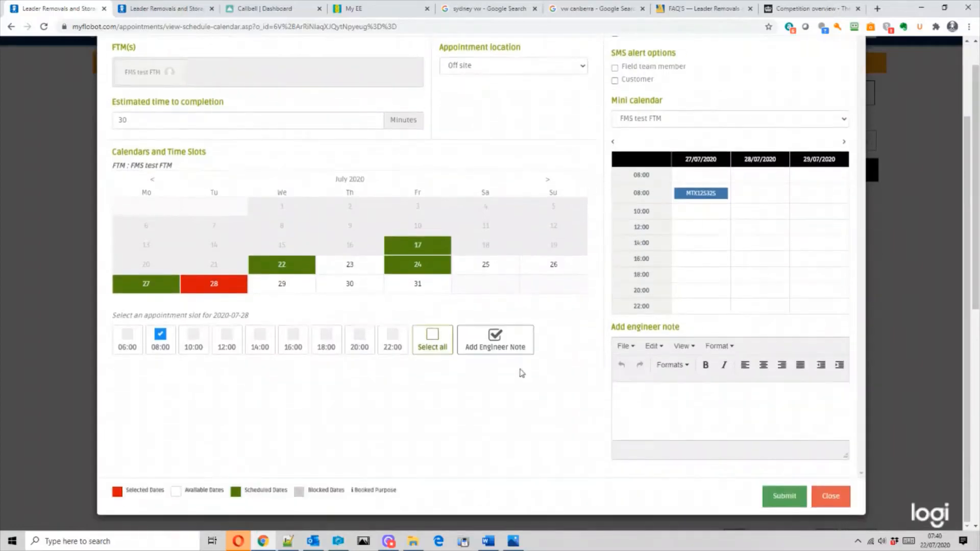
- Add the engineer note 'Door bell not wrking call client' and submit the appointment
left_click(649, 403)
type("Door bell not wrking call vclint")
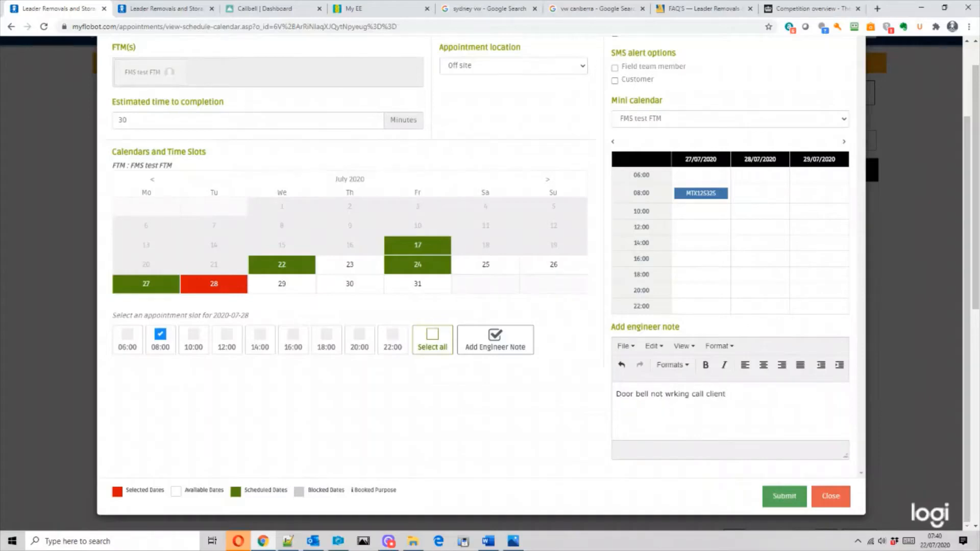
left_click(780, 503)
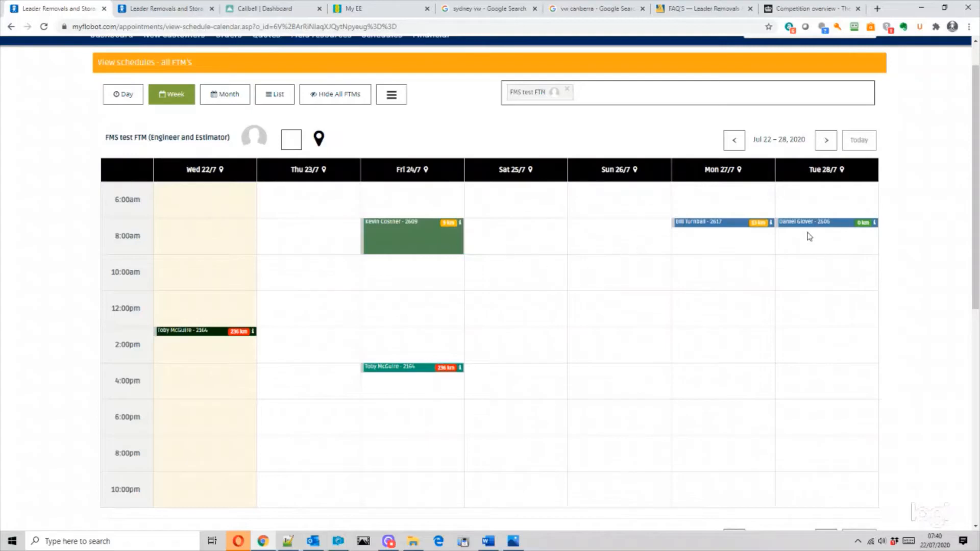
- Open View Order from the 28 July appointment to see the order overview and log
mouse_move(811, 228)
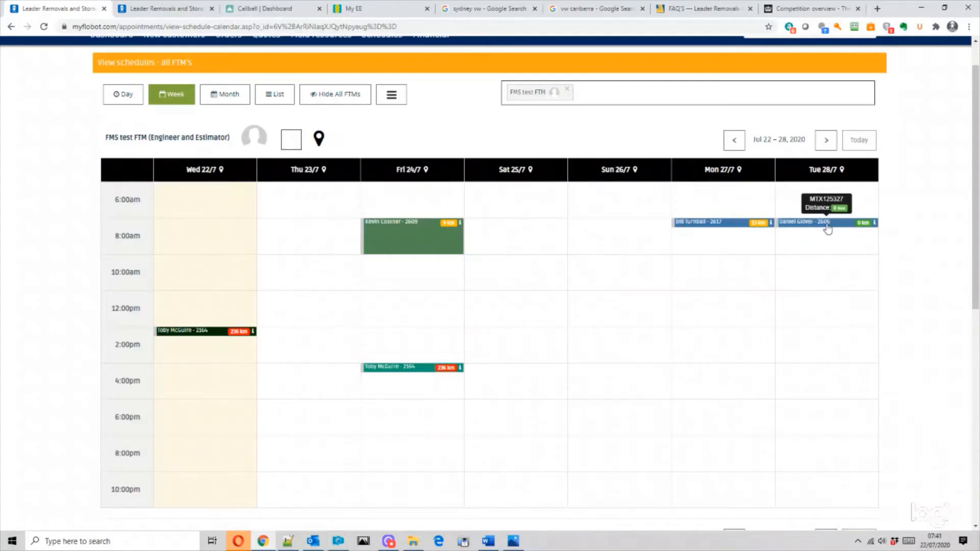
left_click(827, 228)
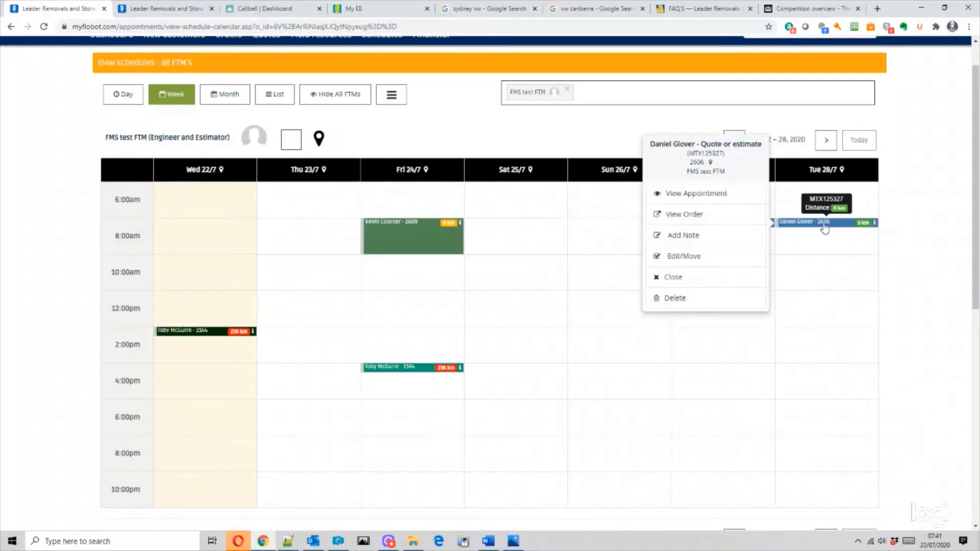
left_click(693, 217)
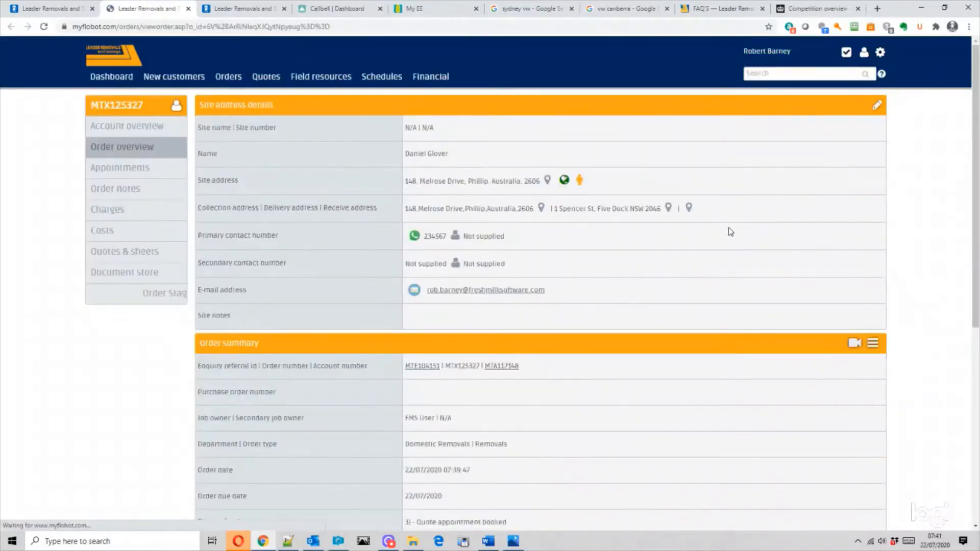
scroll(800, 269, "down", 3)
scroll(797, 262, "down", 3)
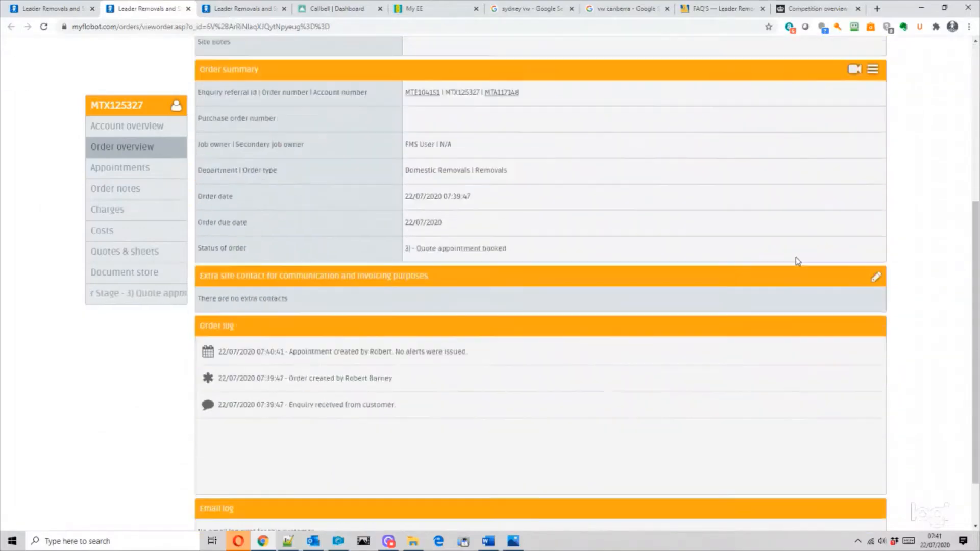
scroll(794, 255, "up", 6)
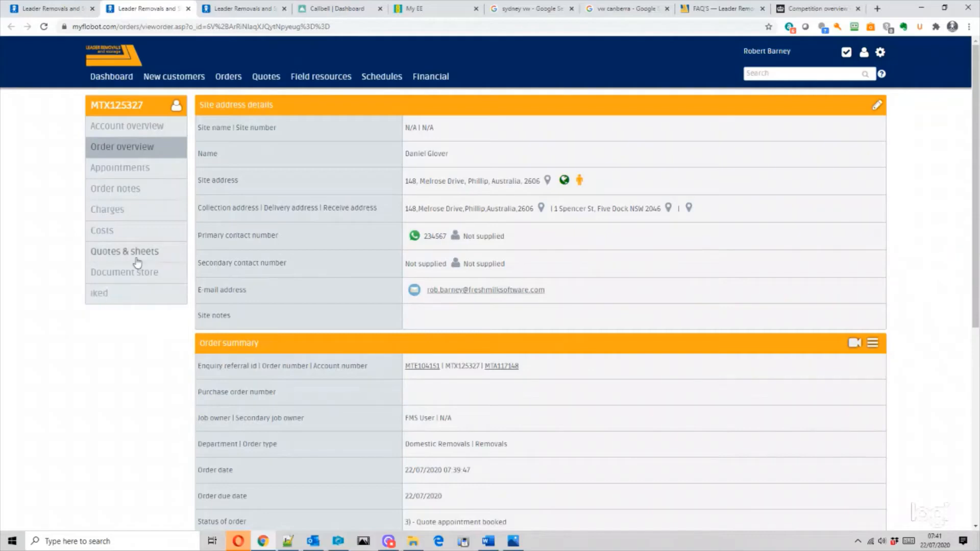
- Under Quotes & sheets, add a quote from the House removal 5 bedrooms template
left_click(119, 257)
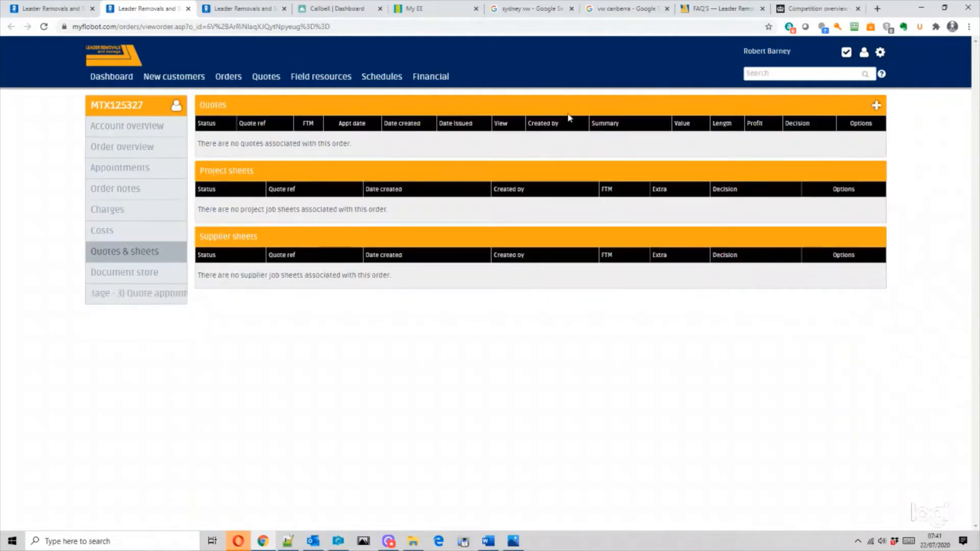
left_click(877, 106)
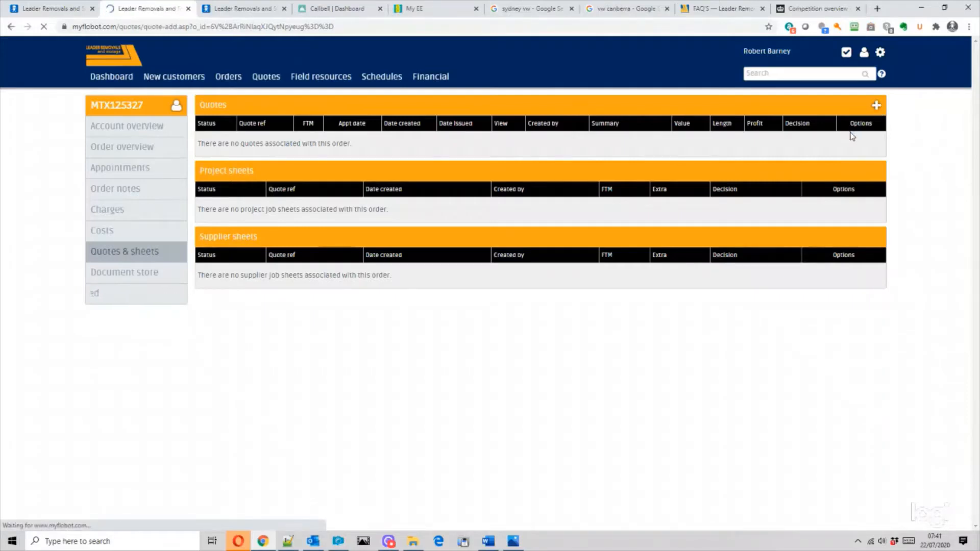
left_click(411, 129)
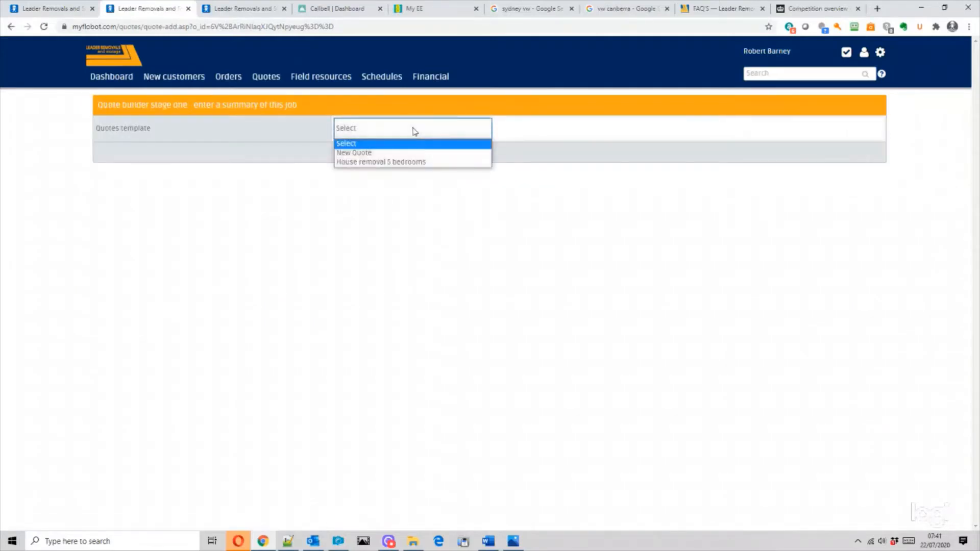
left_click(419, 162)
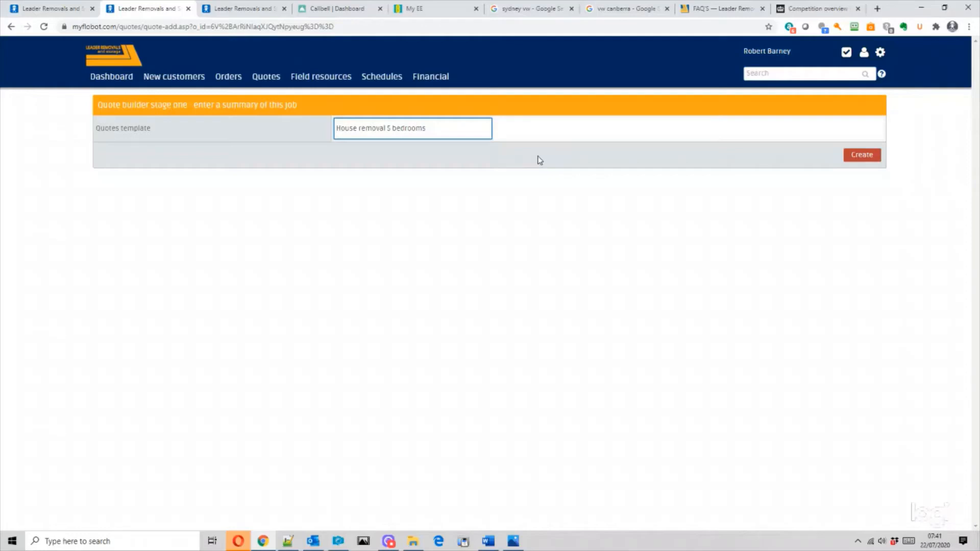
left_click(862, 156)
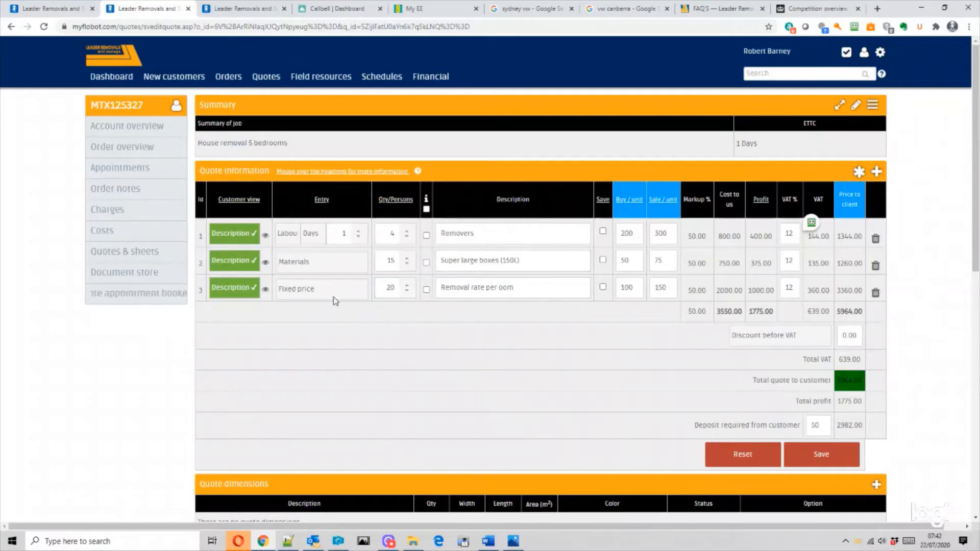
- Add a fourth Small boxes quote line with buy price 10 and sale price 30, and save it
left_click(877, 173)
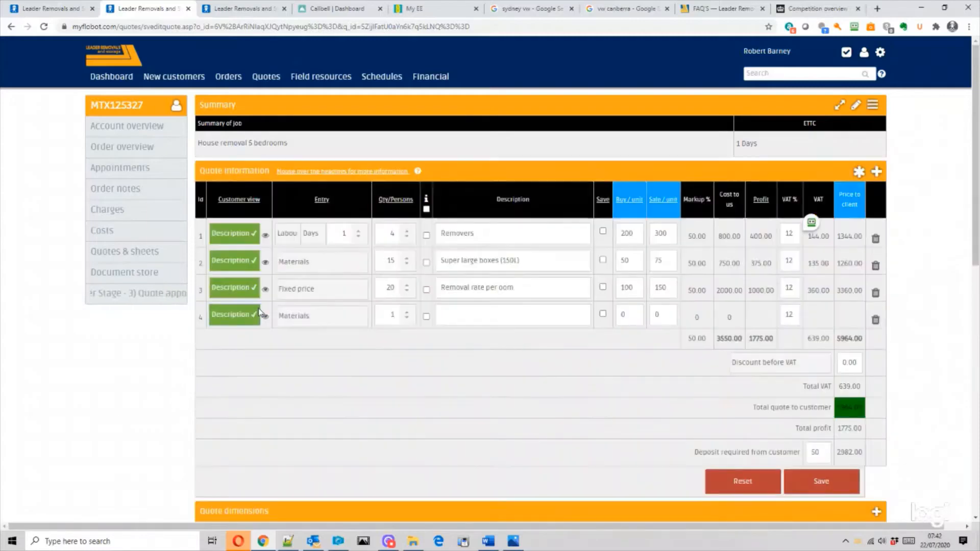
left_click(257, 313)
left_click(243, 394)
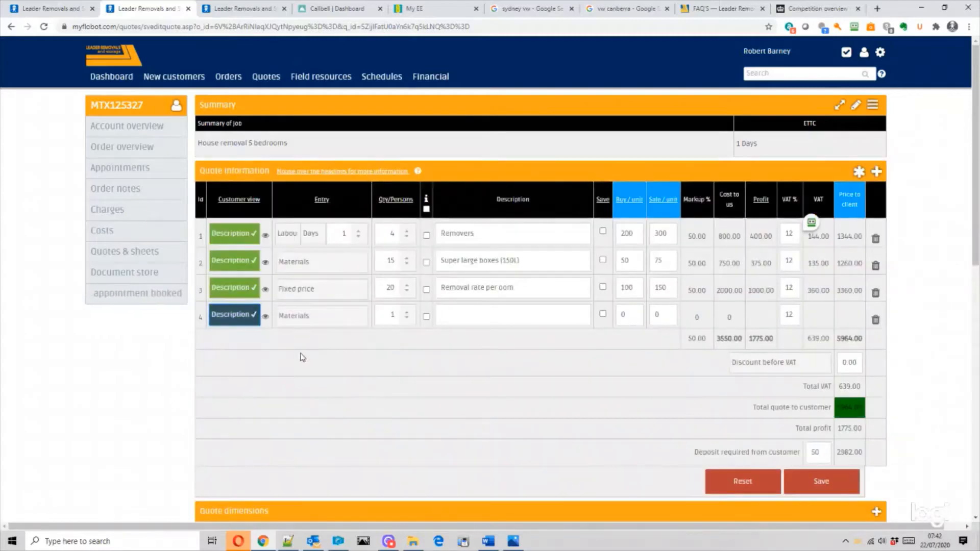
left_click(508, 309)
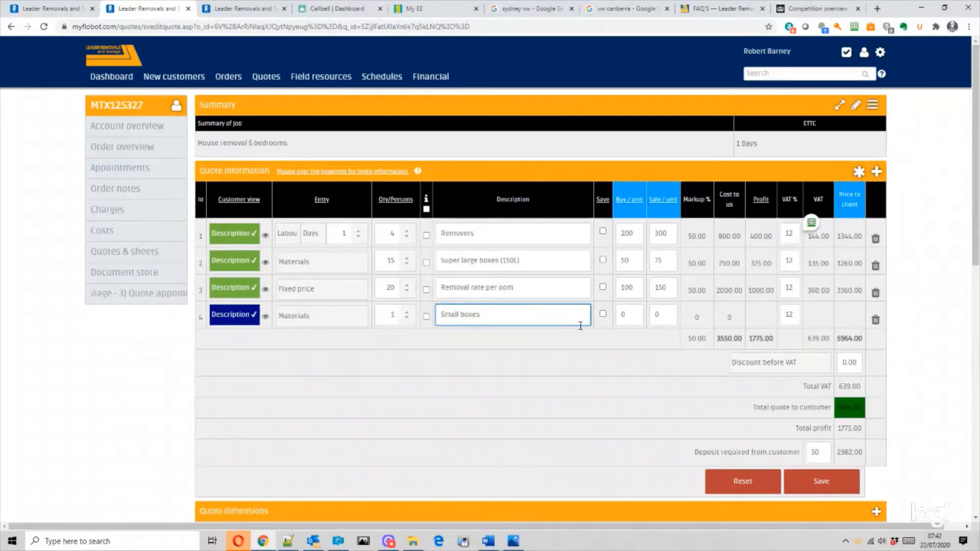
left_click(603, 315)
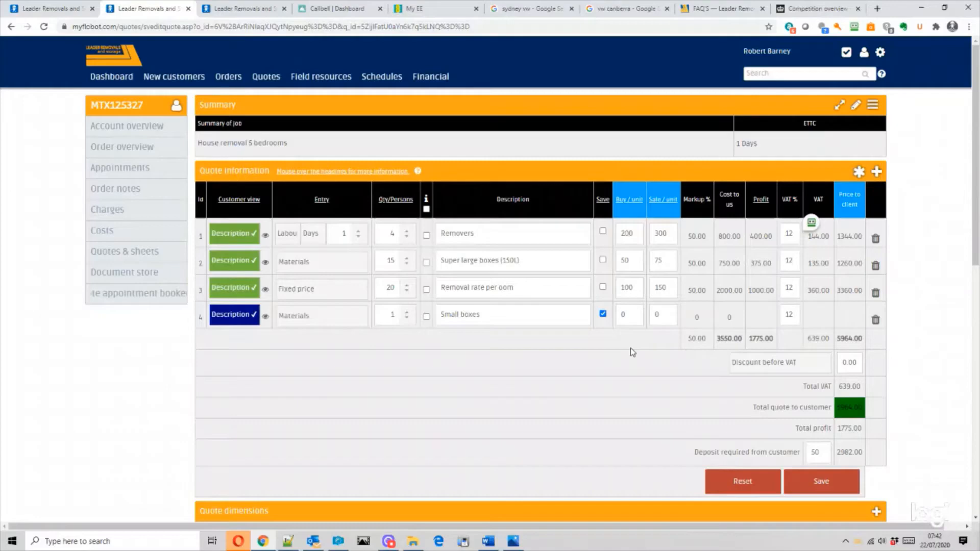
left_click(634, 320)
type("10")
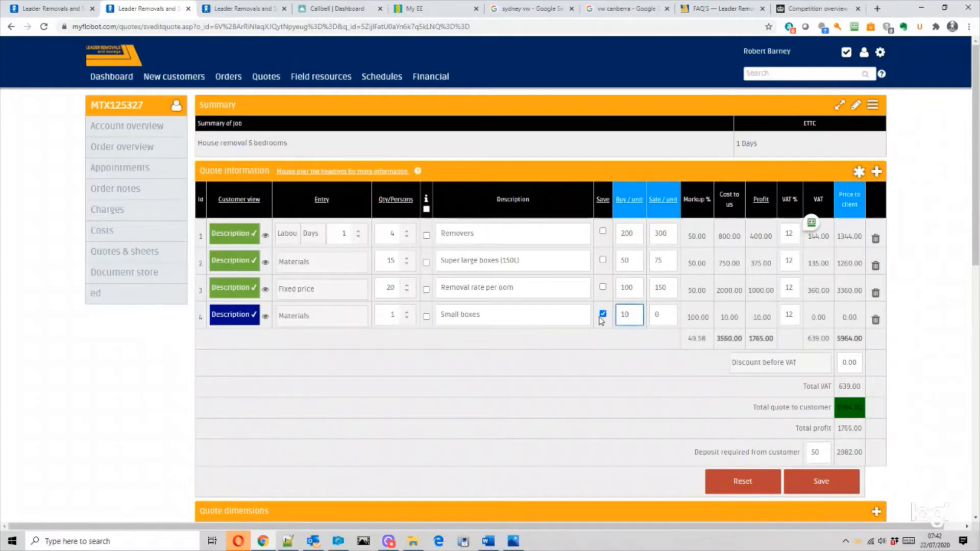
left_click(651, 321)
type("30")
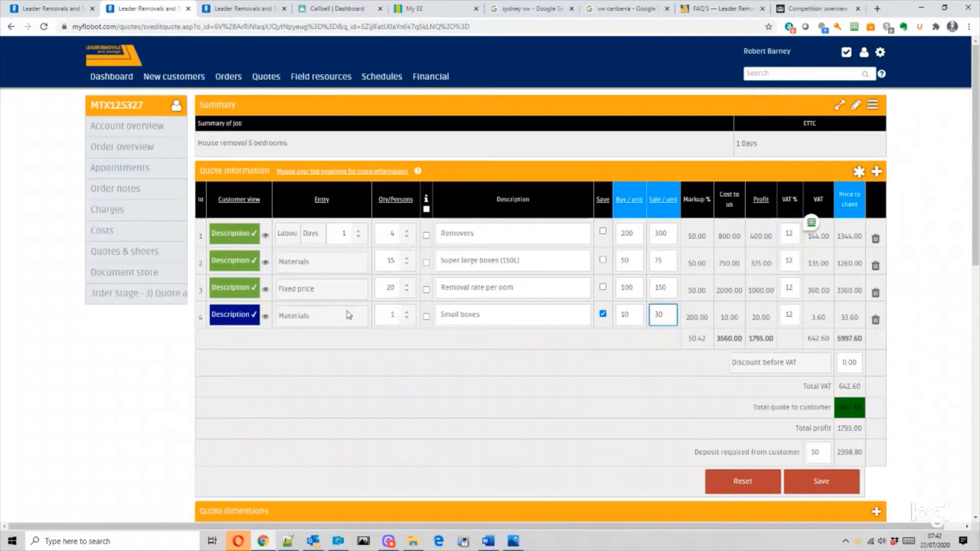
left_click(390, 315)
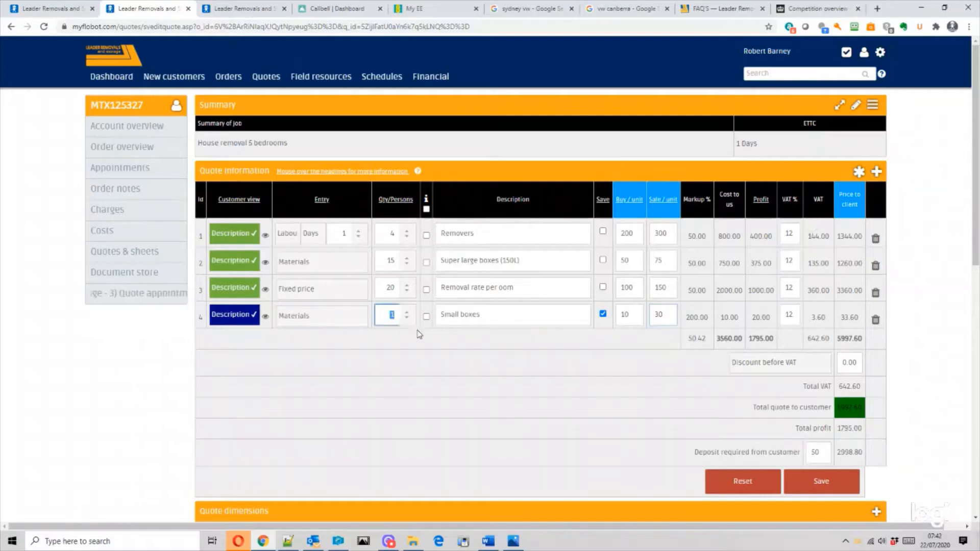
left_click(835, 489)
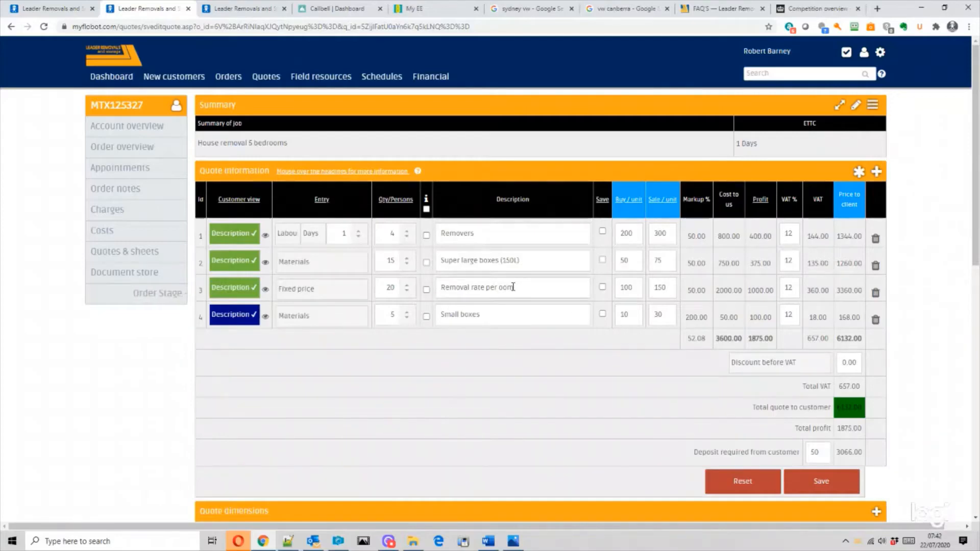
- Link all four lines, raise Removers to 5 and Super large boxes to 20, and save the 8467.20 quote
left_click(513, 286)
left_click(473, 229)
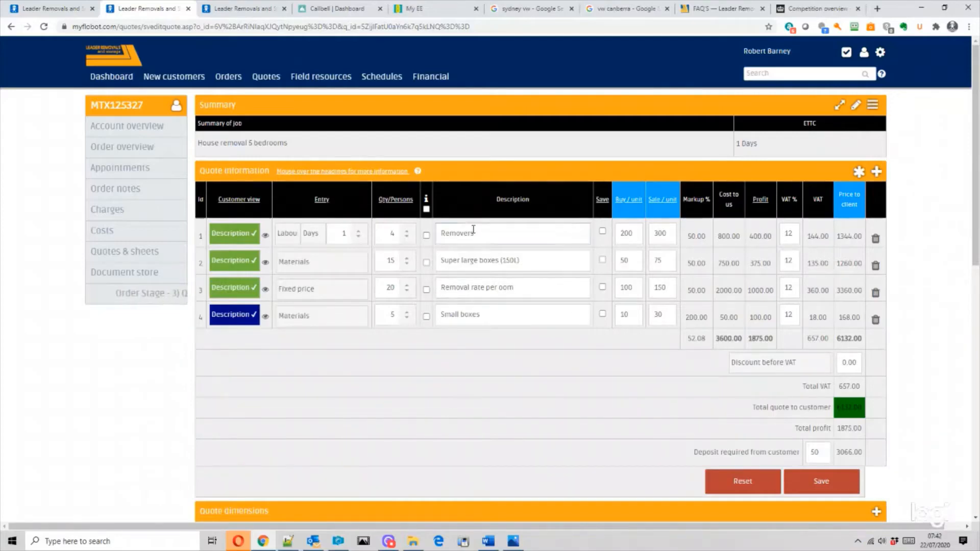
left_click(426, 209)
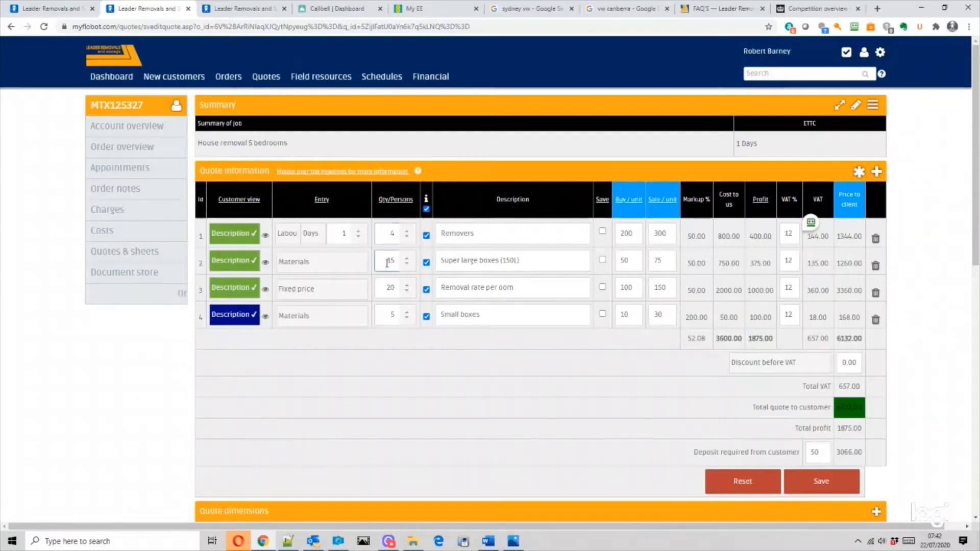
double_click(392, 233)
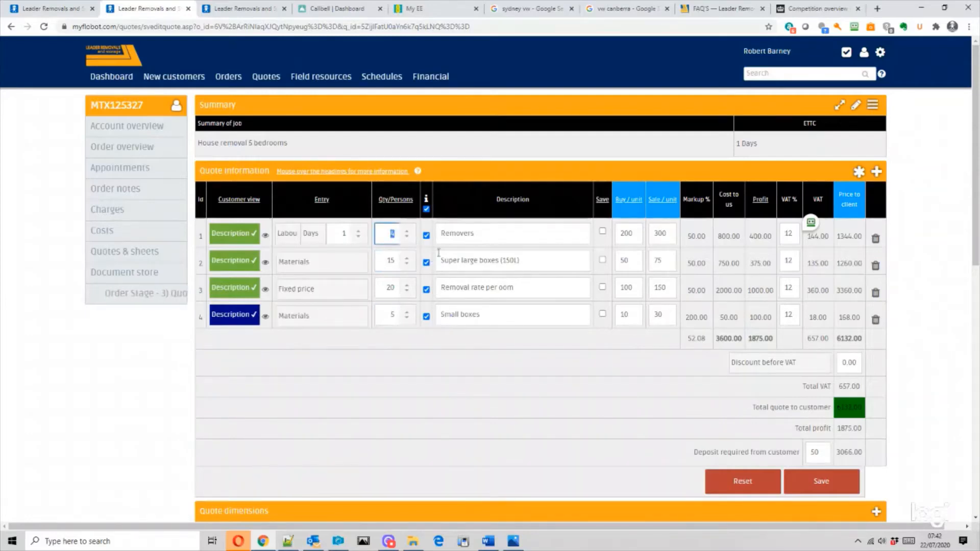
type("5")
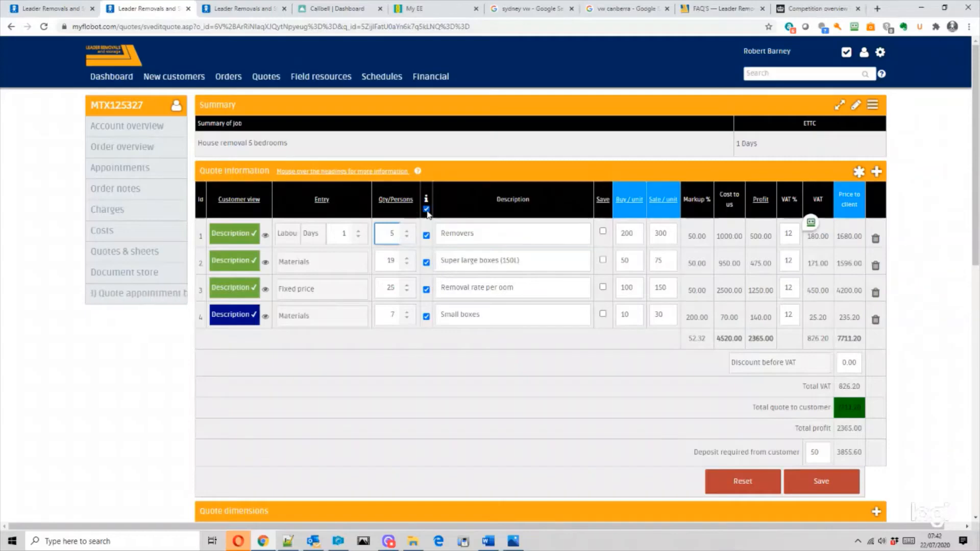
left_click(426, 209)
left_click(426, 210)
double_click(389, 261)
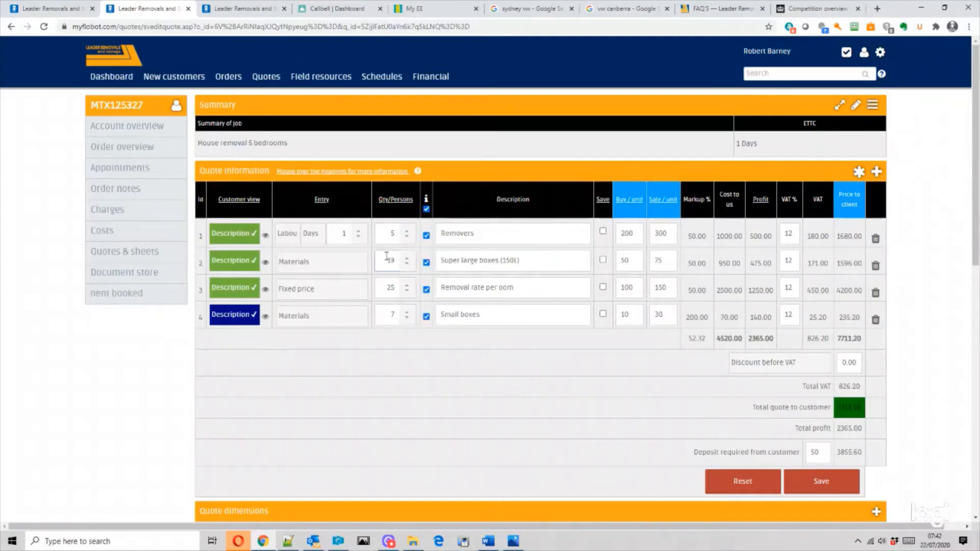
type("20")
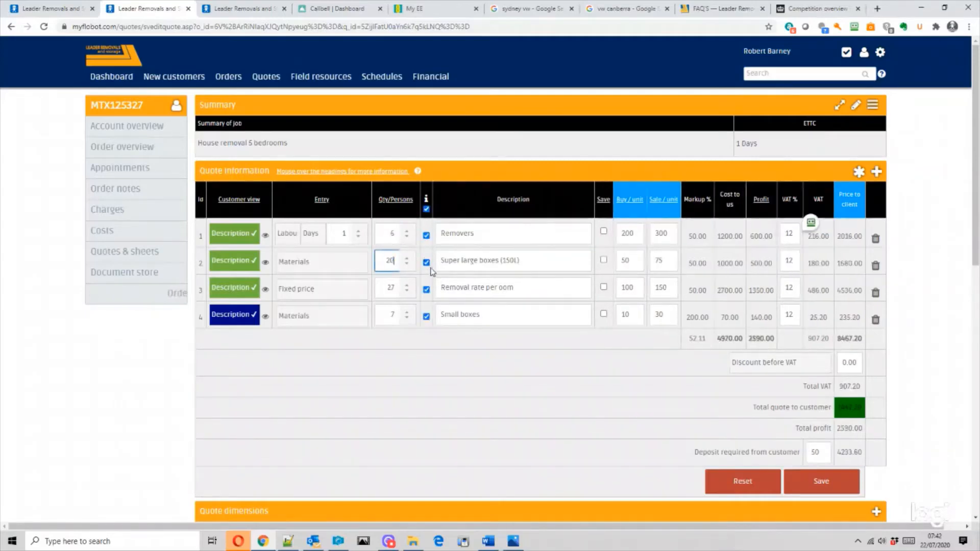
left_click(818, 477)
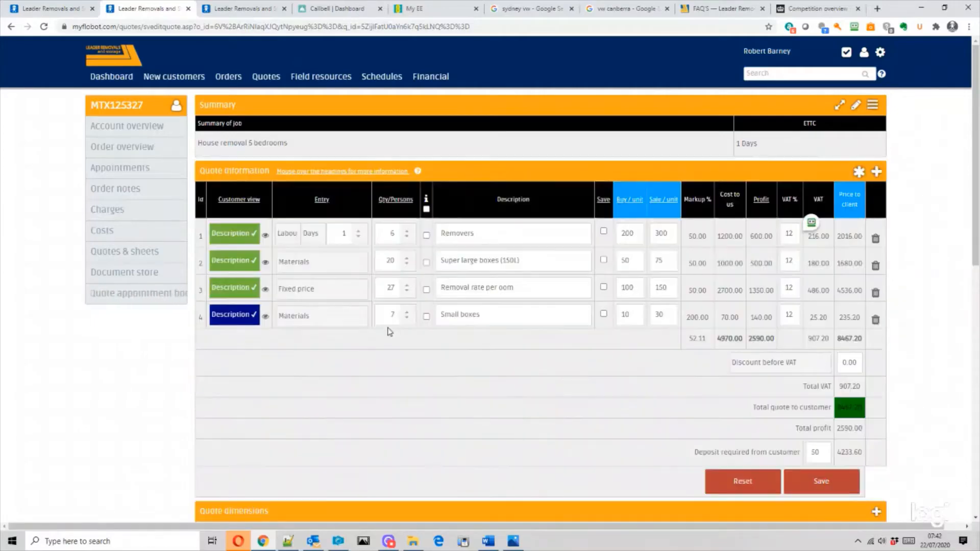
- Scroll to the Quote description of work proposed images section and start adding an image gallery
scroll(612, 346, "down", 4)
scroll(612, 346, "down", 4)
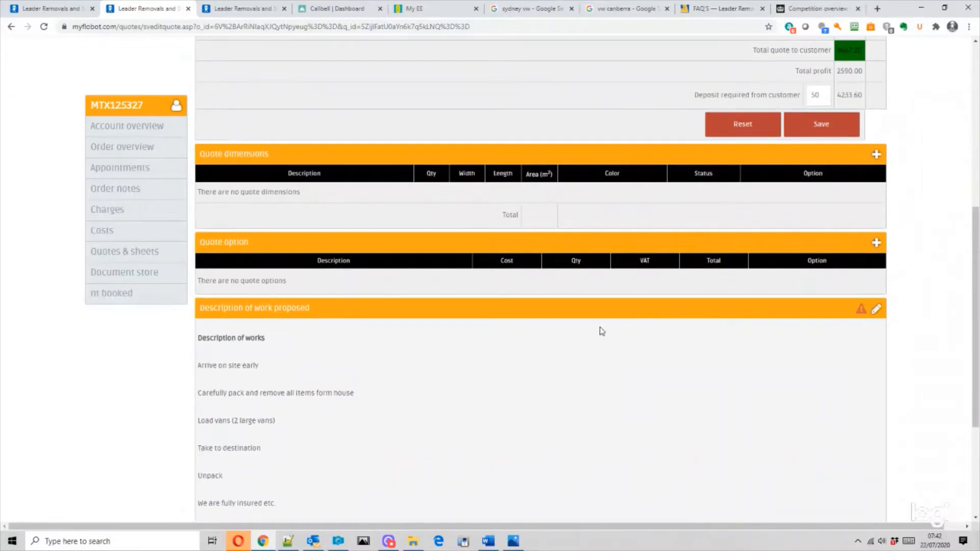
scroll(376, 356, "down", 3)
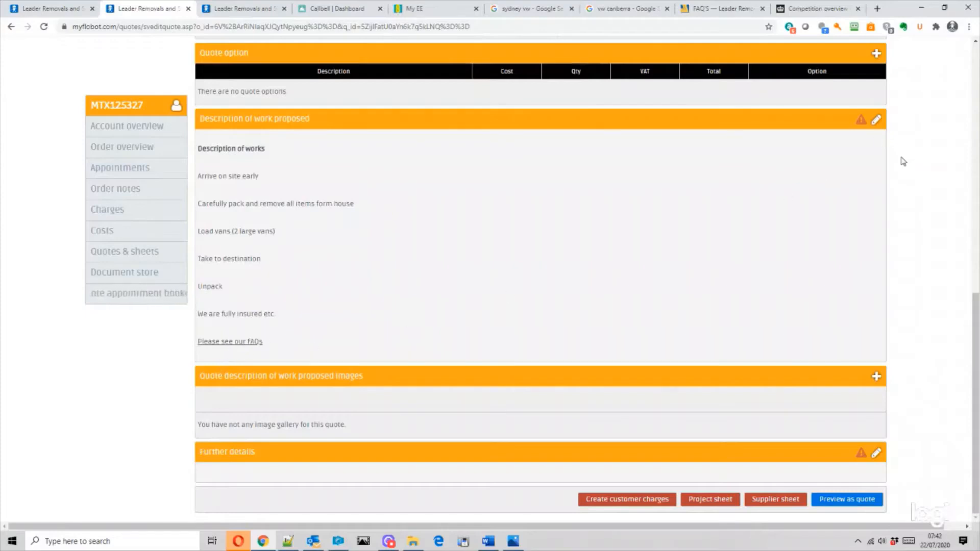
mouse_move(975, 328)
left_mouse_down()
mouse_move(975, 285)
mouse_move(975, 328)
left_mouse_up()
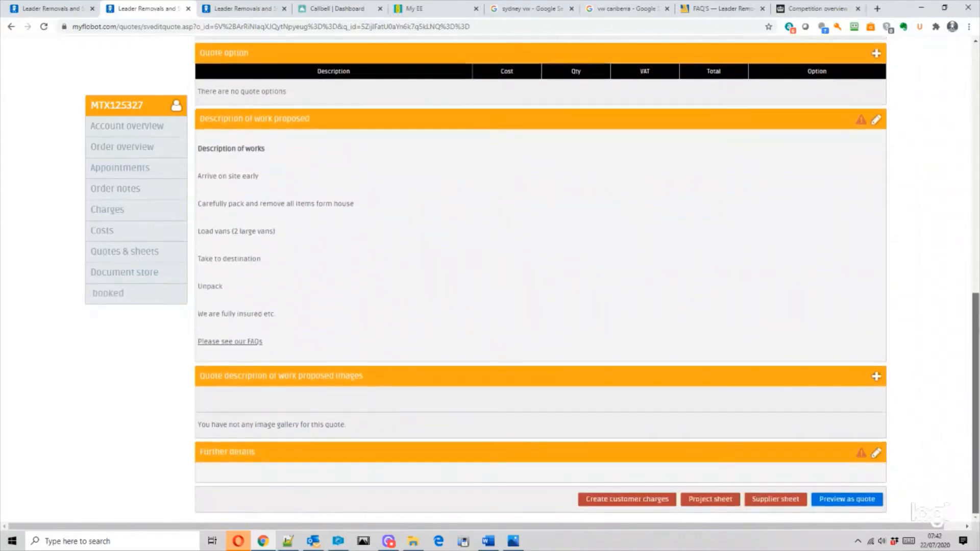
left_click(877, 377)
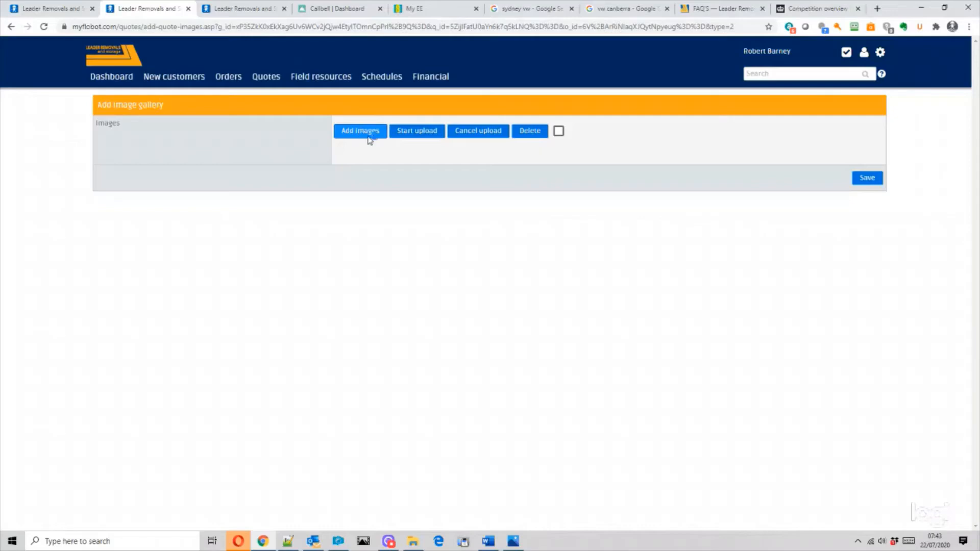
- Choose the photos blake1, blue-runner, buch3 and Carpet 2 to add to the quote's gallery
left_click(369, 135)
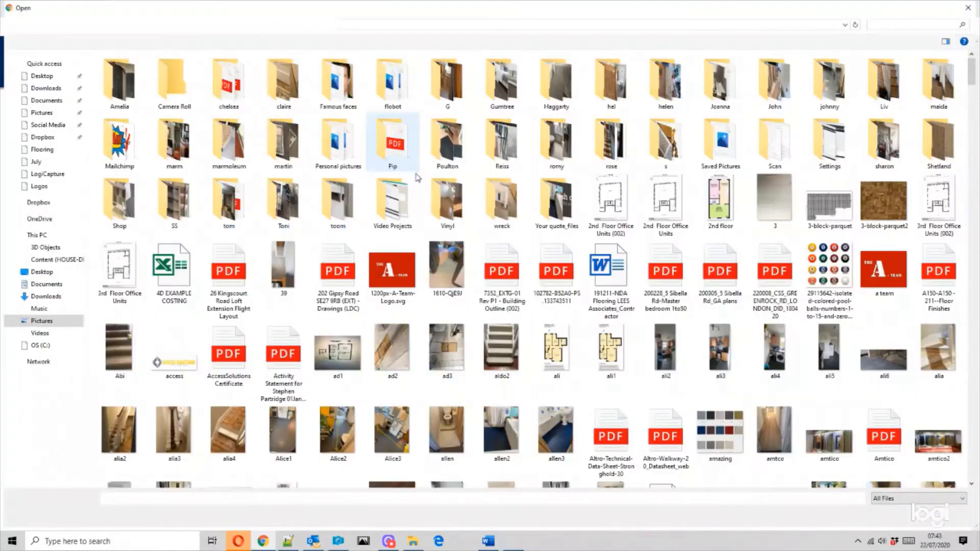
scroll(442, 357, "down", 5)
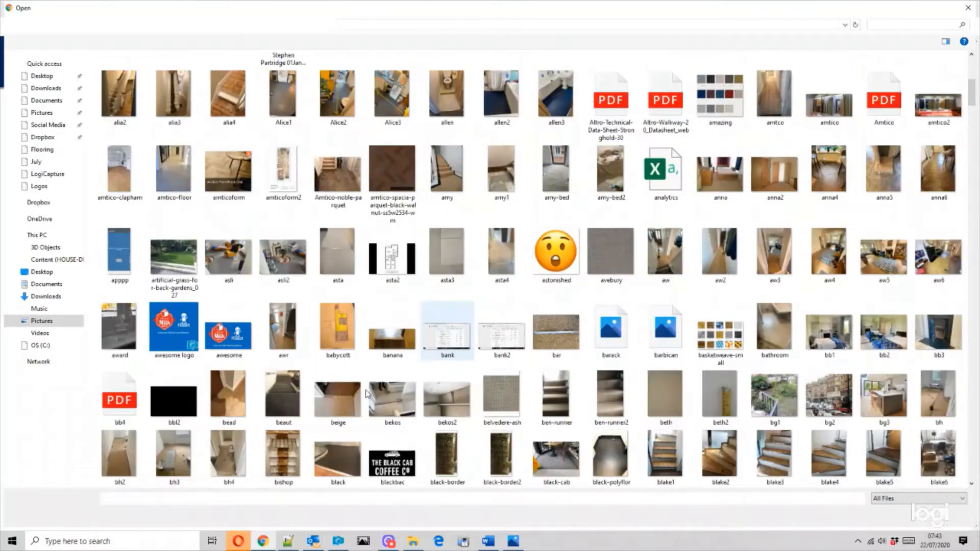
scroll(418, 394, "down", 5)
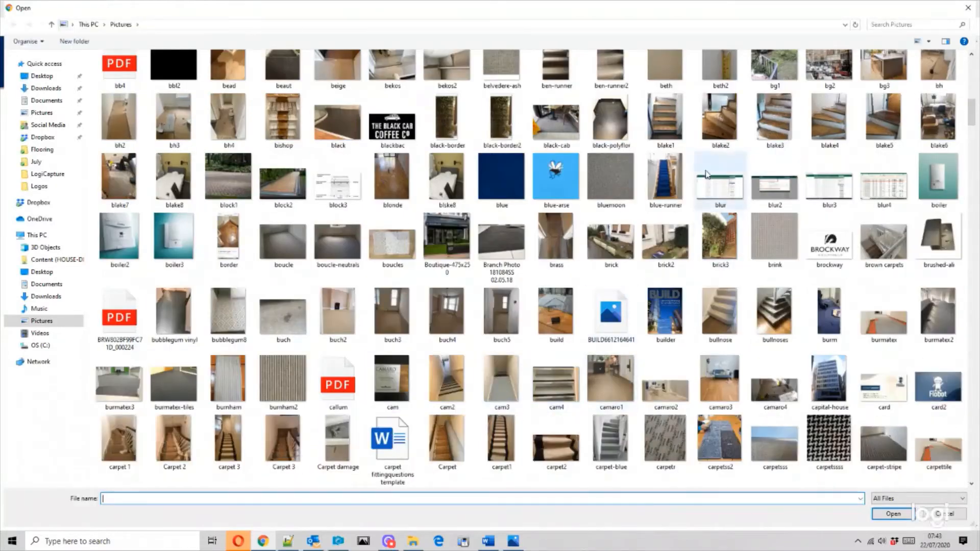
left_click(668, 129)
left_click(672, 181, "ctrl")
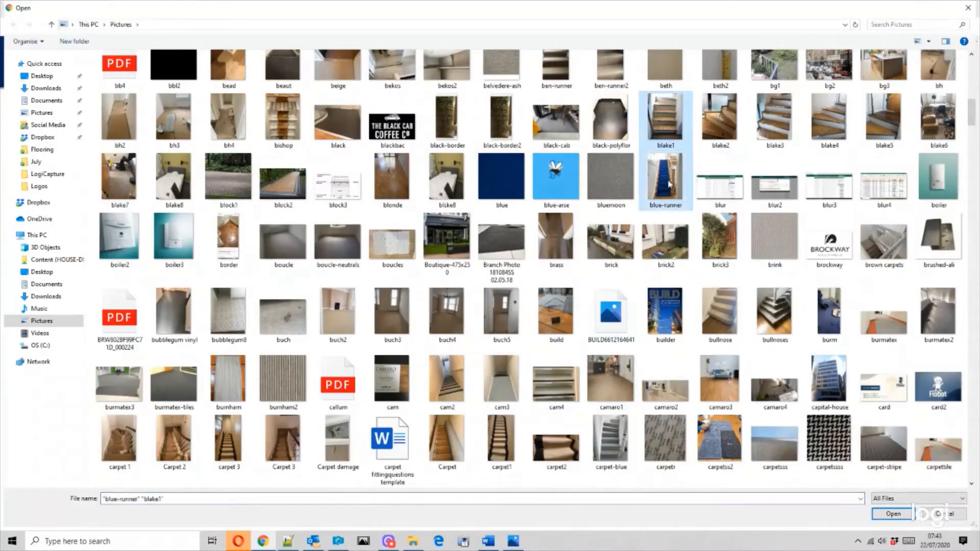
left_click(406, 323, "ctrl")
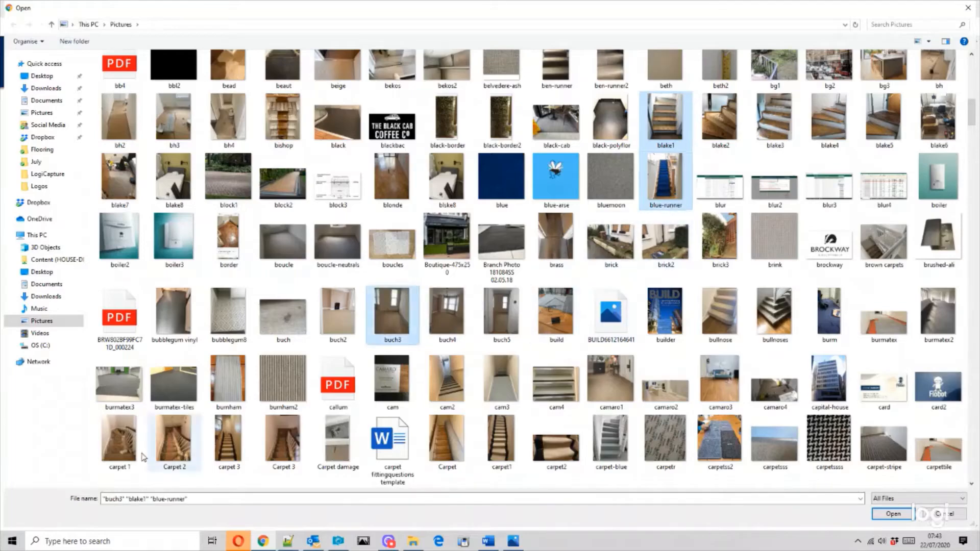
left_click(181, 443, "ctrl")
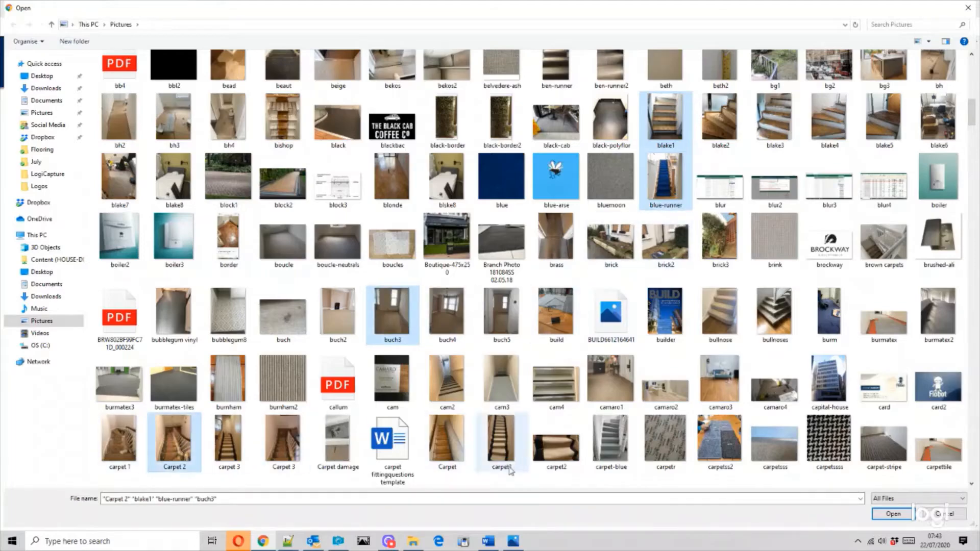
left_click(892, 515)
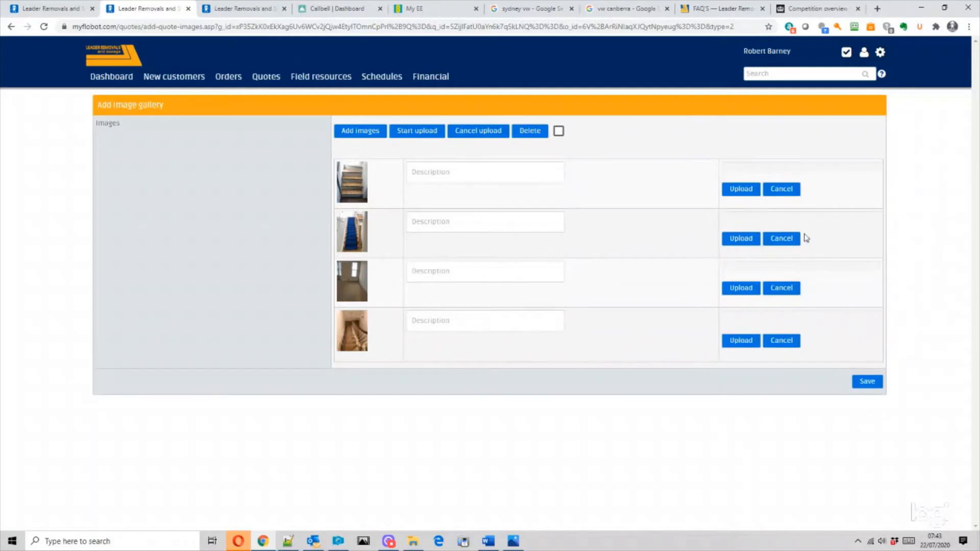
- Upload the four queued photos and save them to the quote
left_click(416, 133)
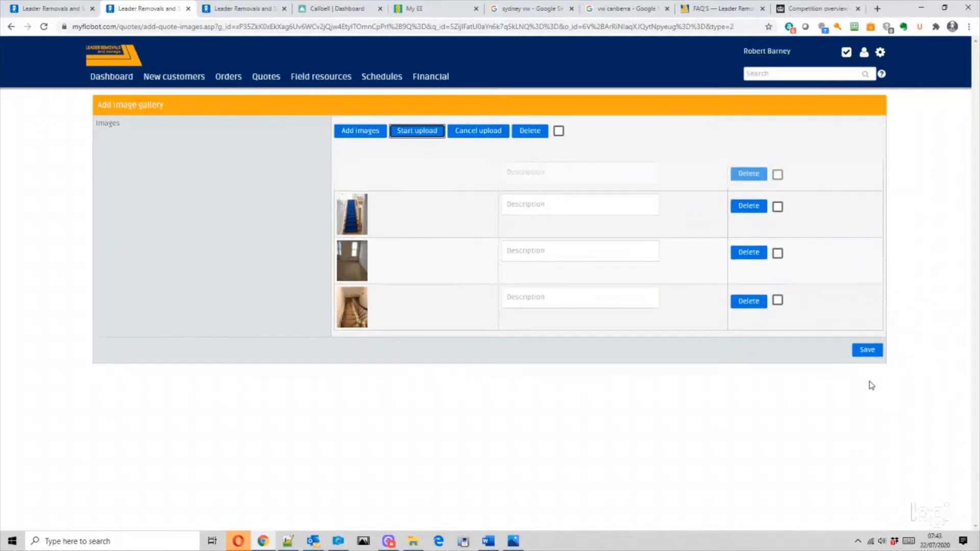
left_click(866, 365)
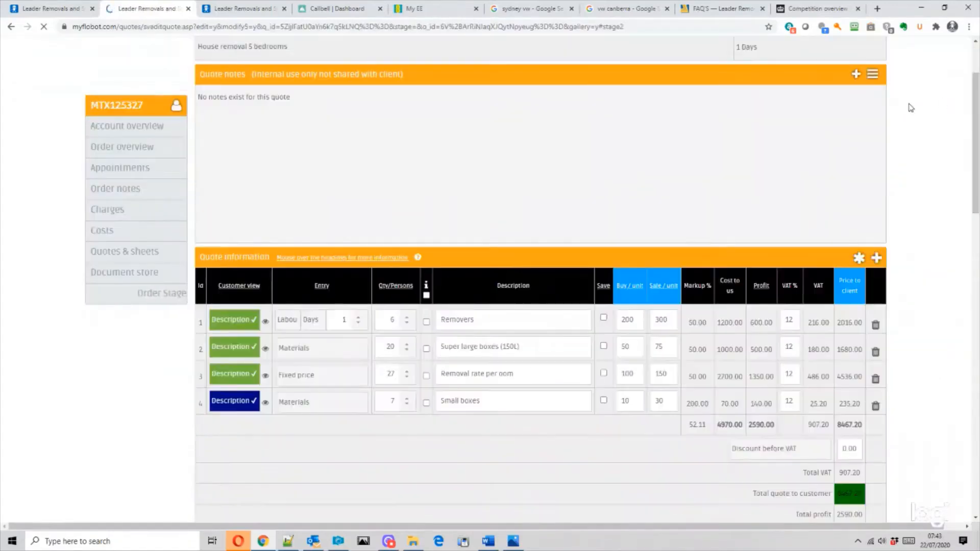
- Choose the customer preview from the quote Summary actions menu
left_click_drag(975, 104, 975, 79)
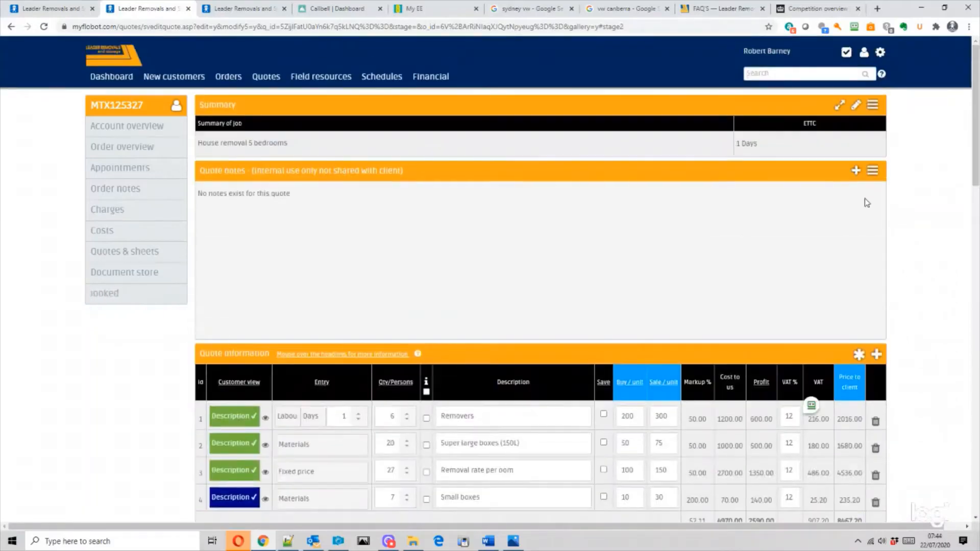
left_click(872, 106)
left_click(785, 130)
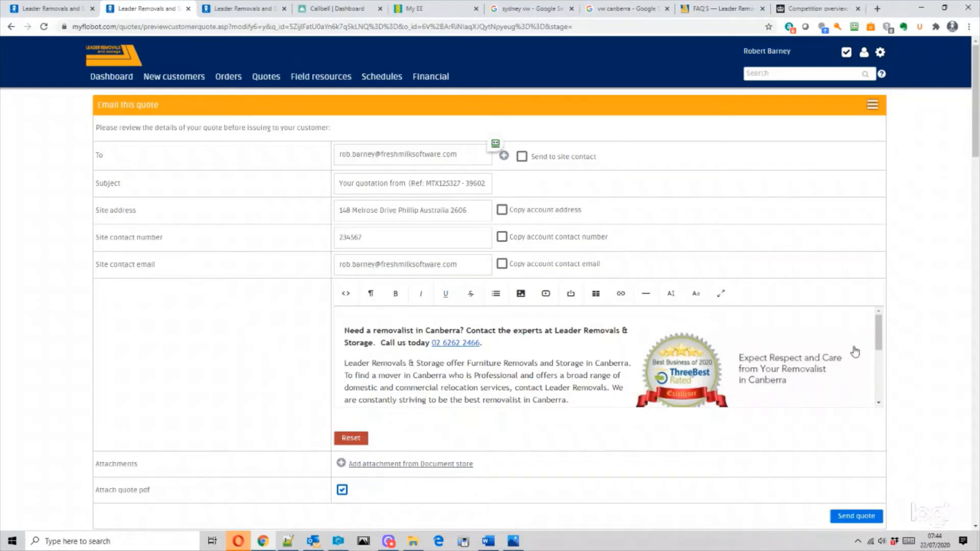
- Review the preview's photos and $8,467.20 cost breakdown, then send the quote to the customer
left_click_drag(976, 131, 976, 488)
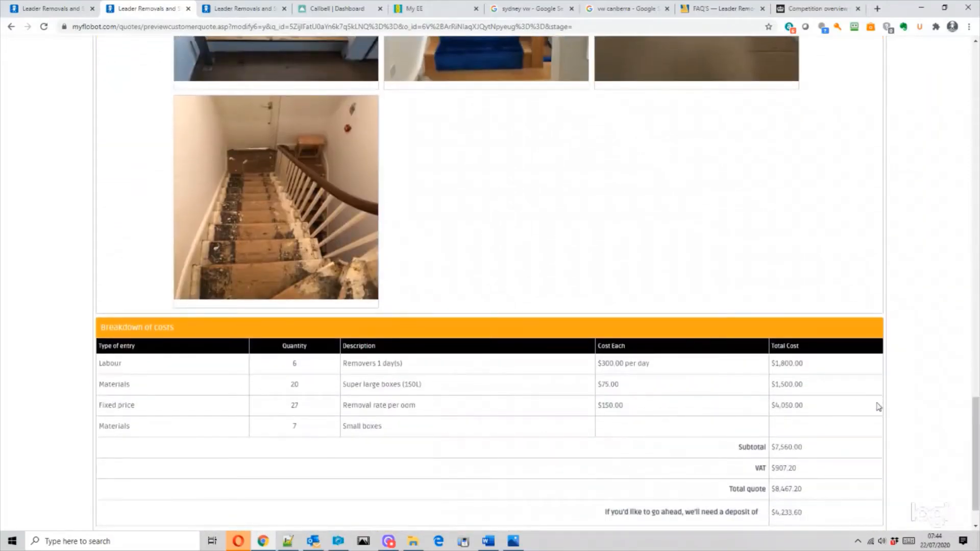
scroll(873, 411, "down", 1)
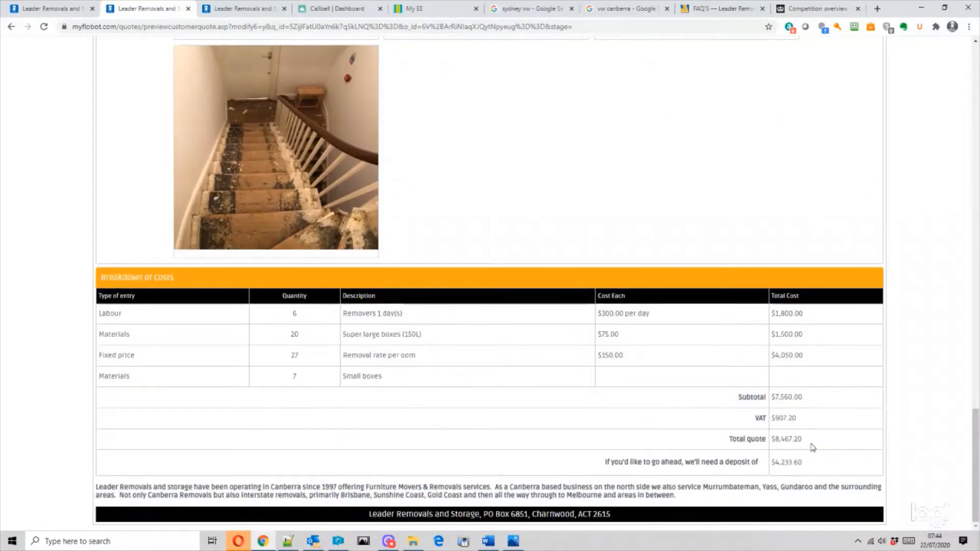
left_click_drag(807, 442, 767, 442)
left_click(810, 463)
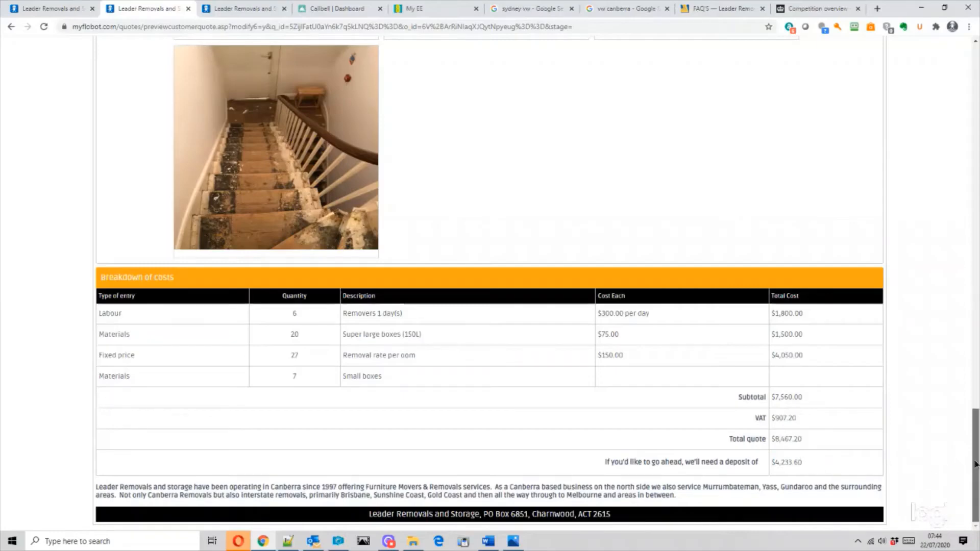
left_click_drag(976, 465, 976, 118)
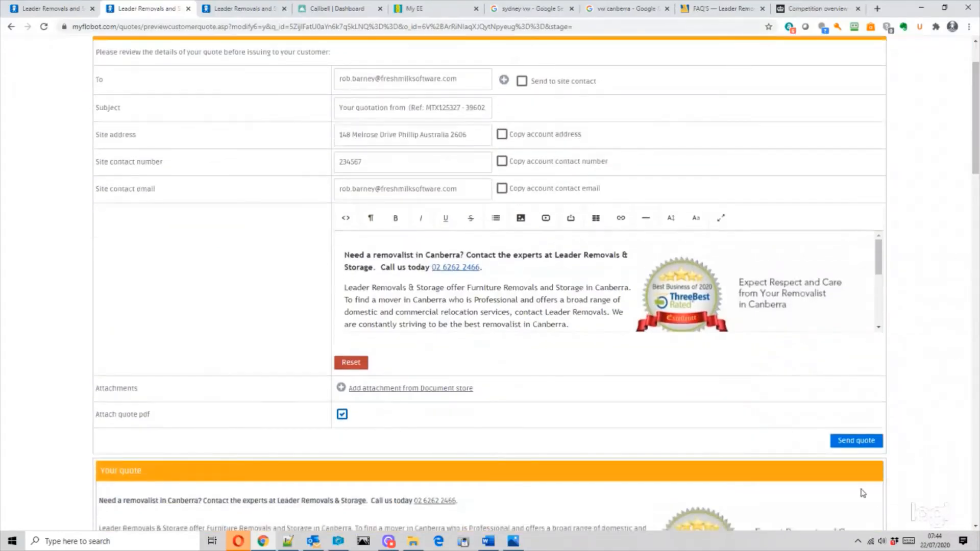
left_click(868, 440)
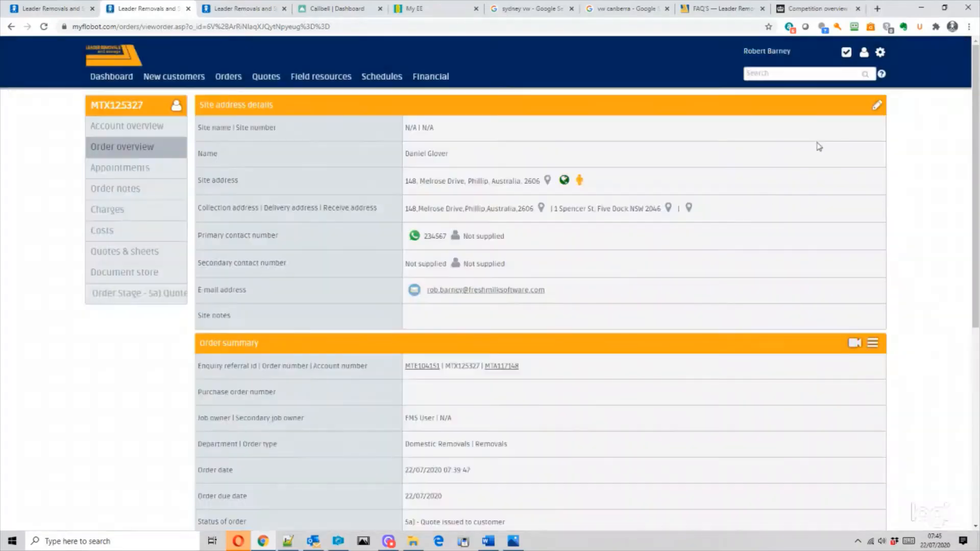
- In Outlook's second account Inbox, preview the Flobot quotation email and follow its quote link
left_click(313, 541)
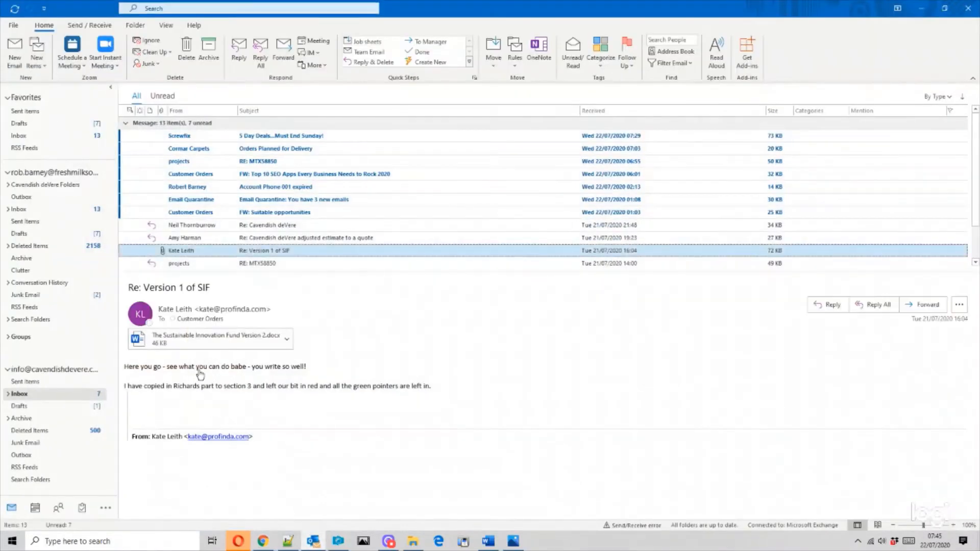
left_click(35, 210)
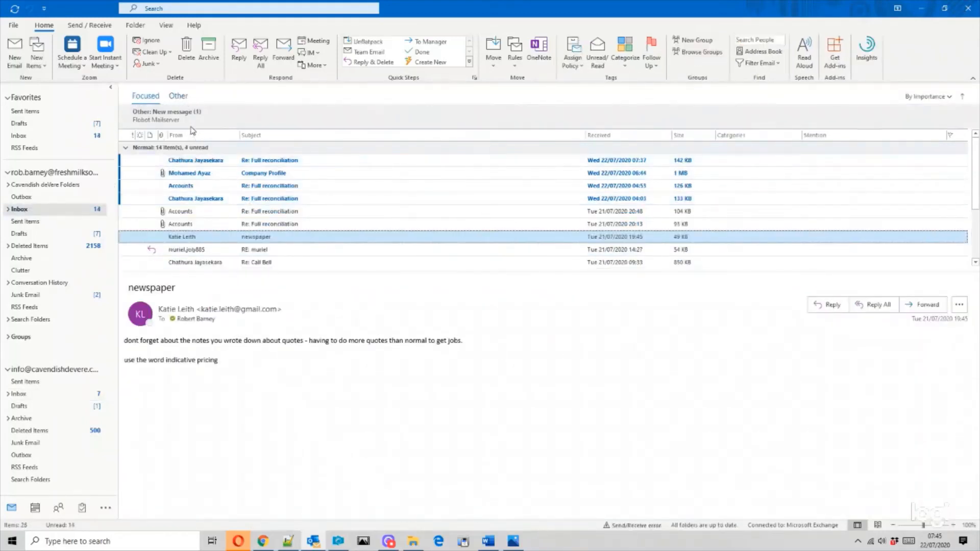
left_click(192, 127)
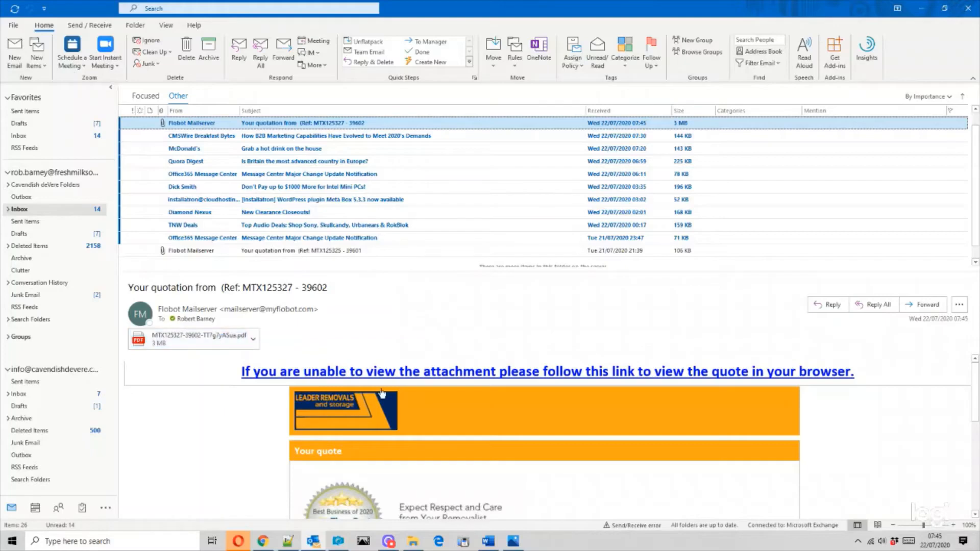
scroll(382, 393, "down", 3)
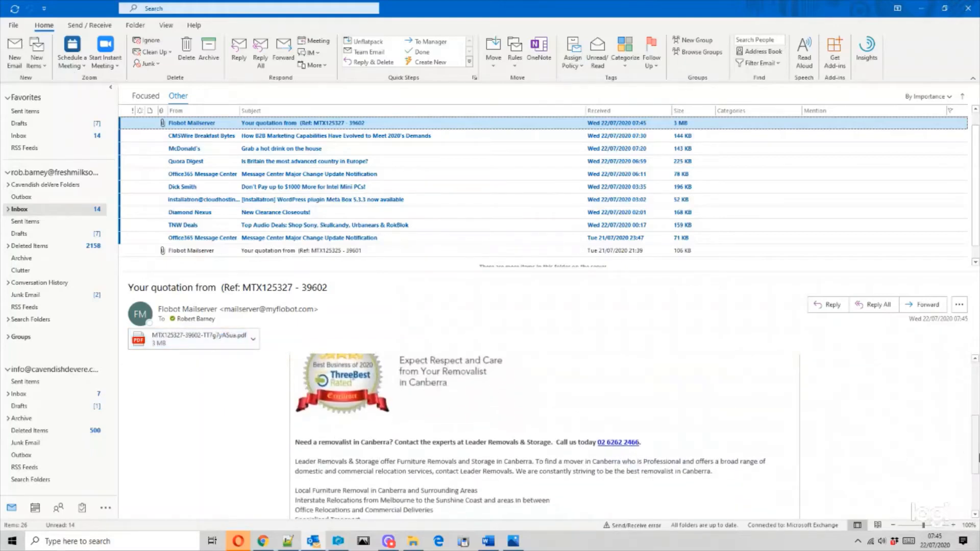
left_click_drag(977, 458, 965, 361)
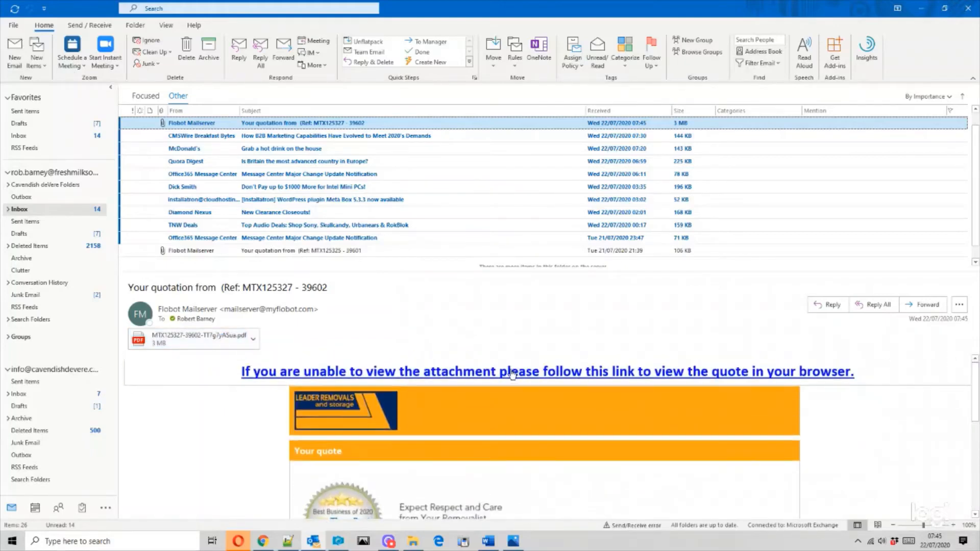
left_click(484, 372)
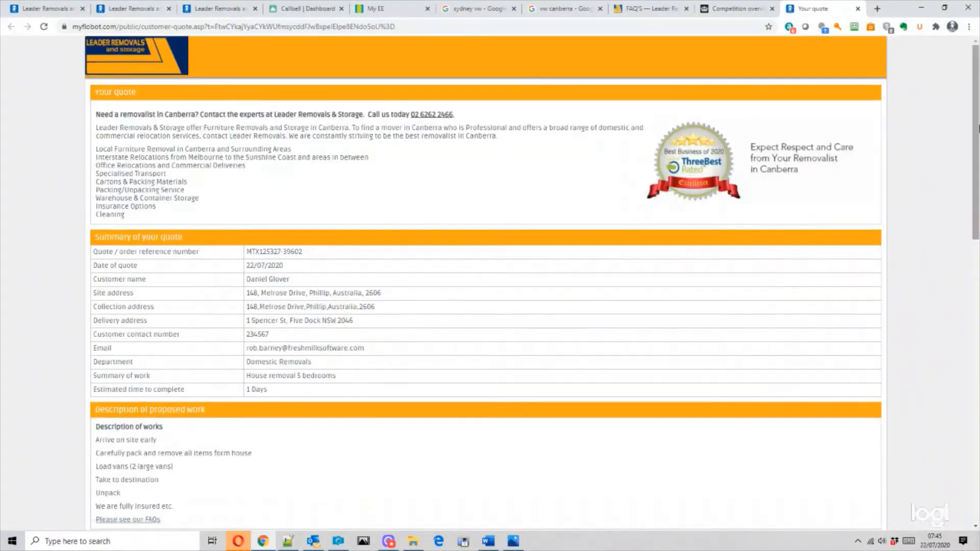
- Browse the online quote page and its FAQs link, then choose Accept quote
mouse_move(979, 126)
left_mouse_down()
mouse_move(976, 153)
mouse_move(971, 110)
mouse_move(974, 139)
left_mouse_up()
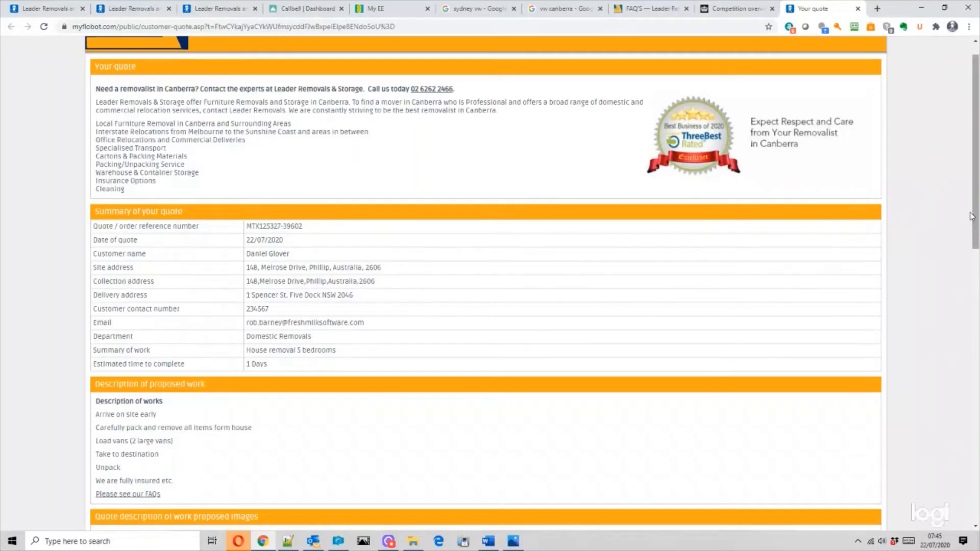
scroll(977, 220, "down", 6)
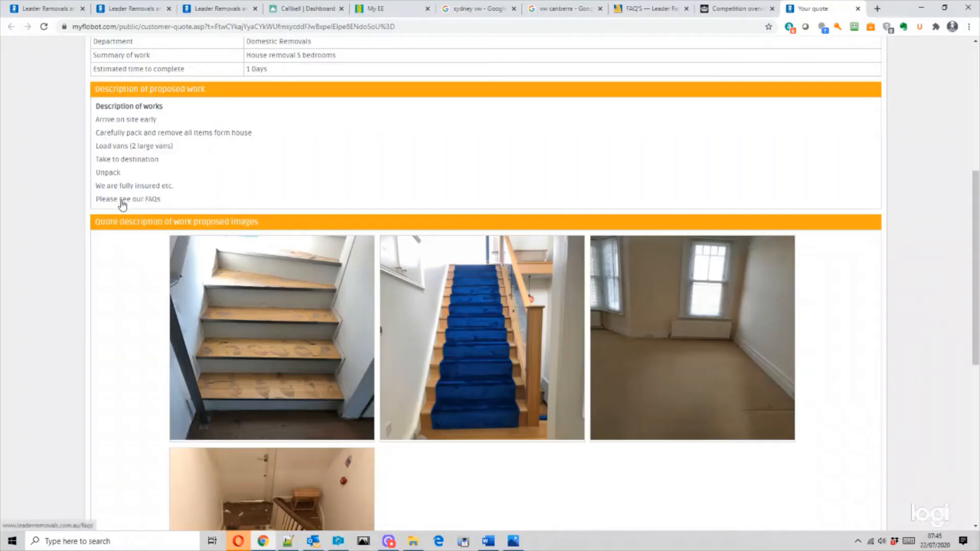
left_click(122, 200)
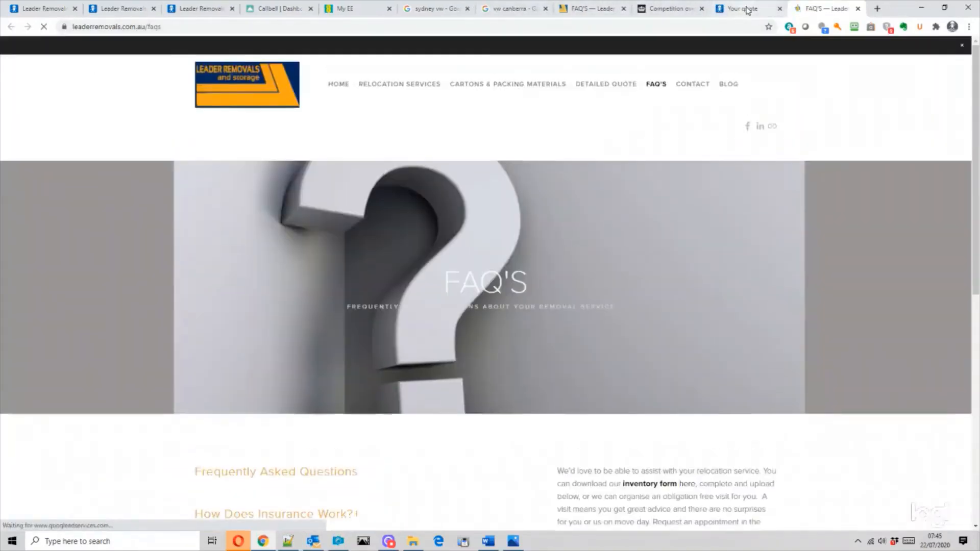
left_click(744, 13)
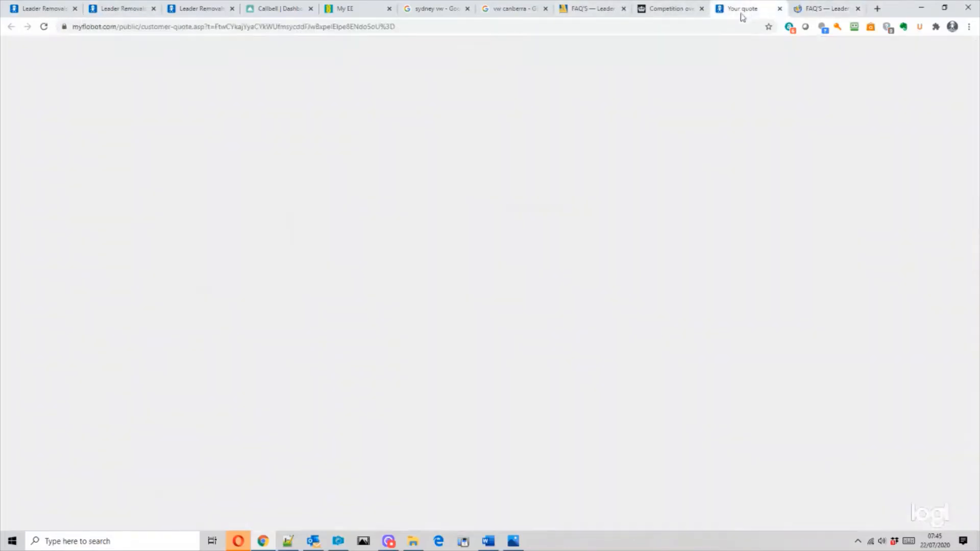
scroll(423, 263, "down", 8)
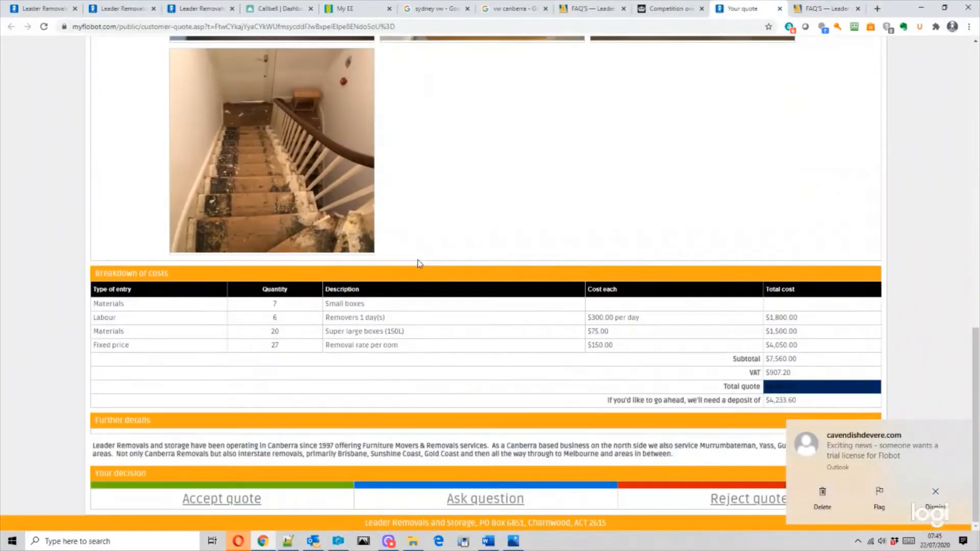
scroll(297, 162, "up", 1)
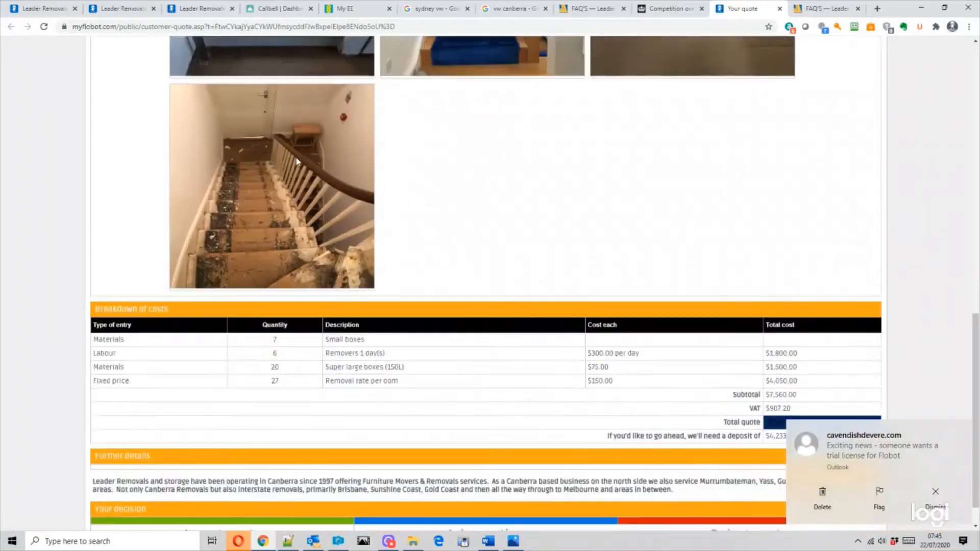
scroll(297, 162, "down", 1)
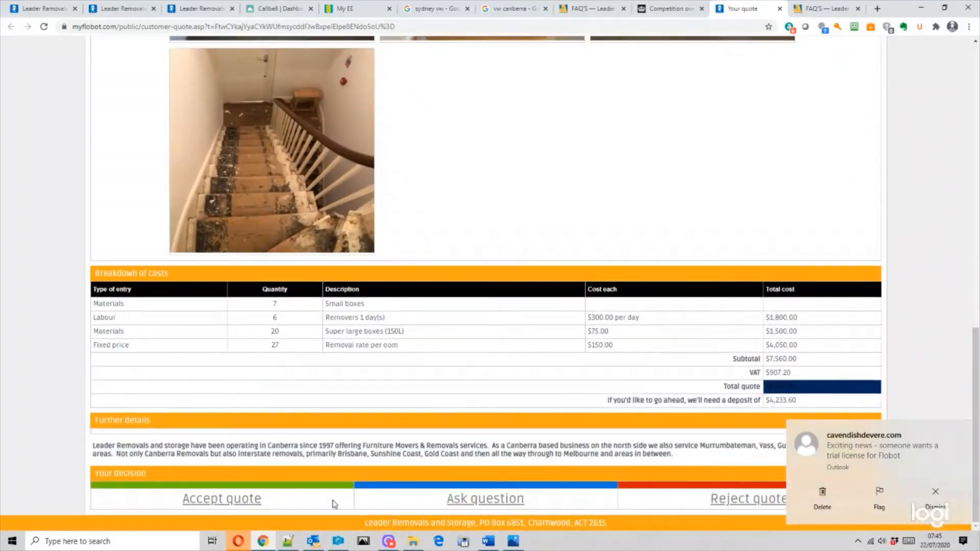
left_click(222, 499)
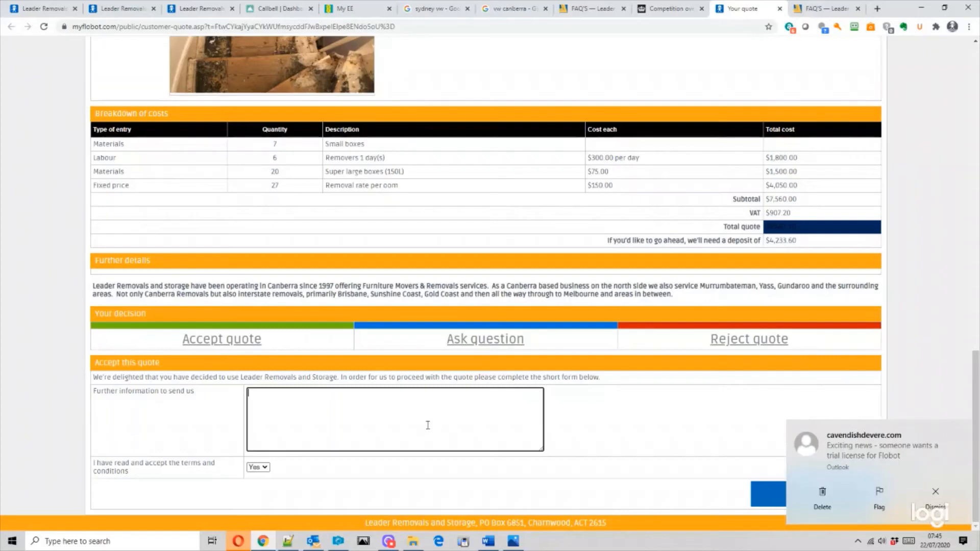
- Enter 'Yes please go ahead' as further information and submit the quote acceptance
type("Yes please ")
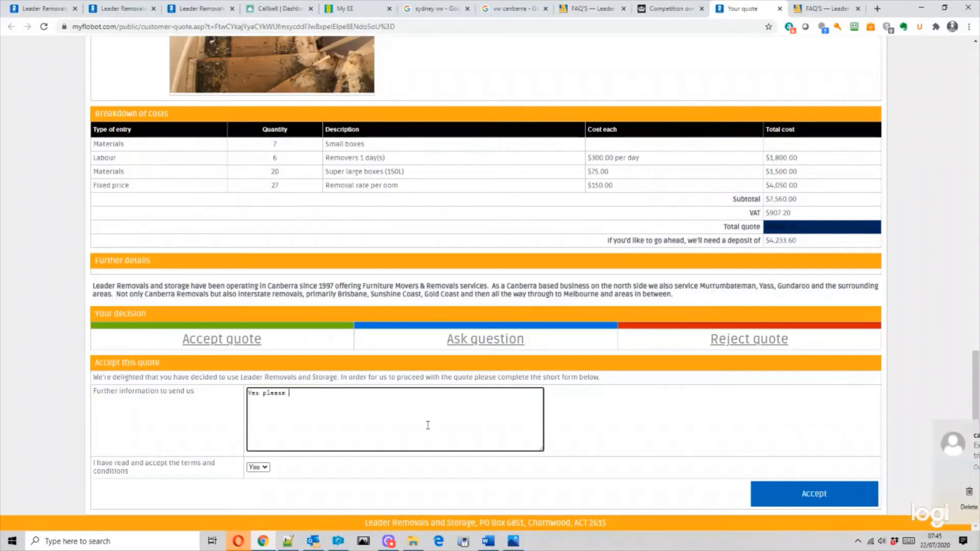
type("go ahead.")
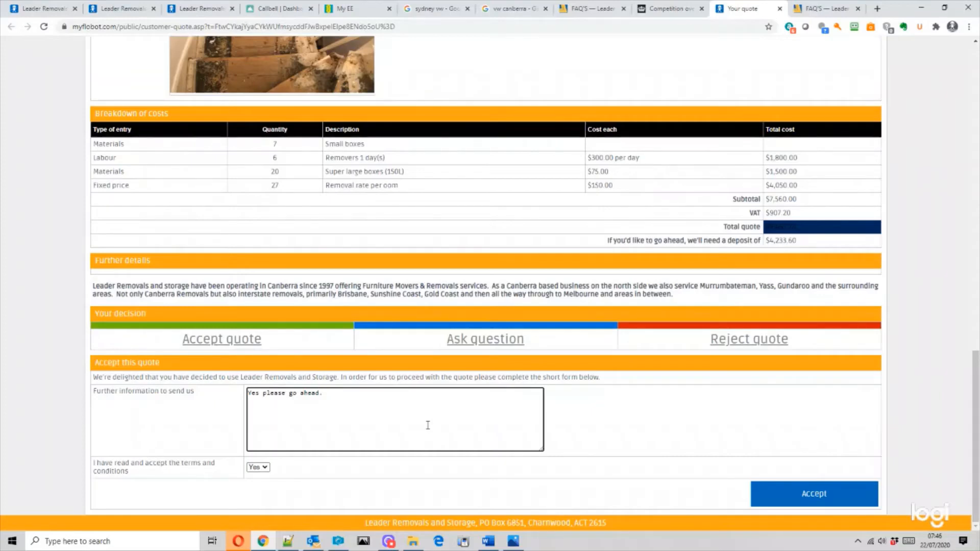
left_click(810, 500)
mouse_move(393, 544)
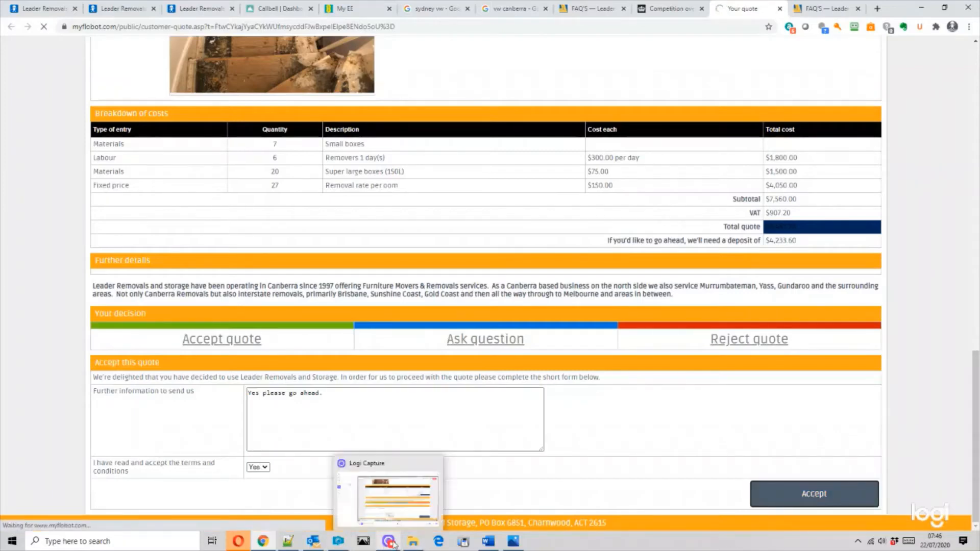
left_click(394, 545)
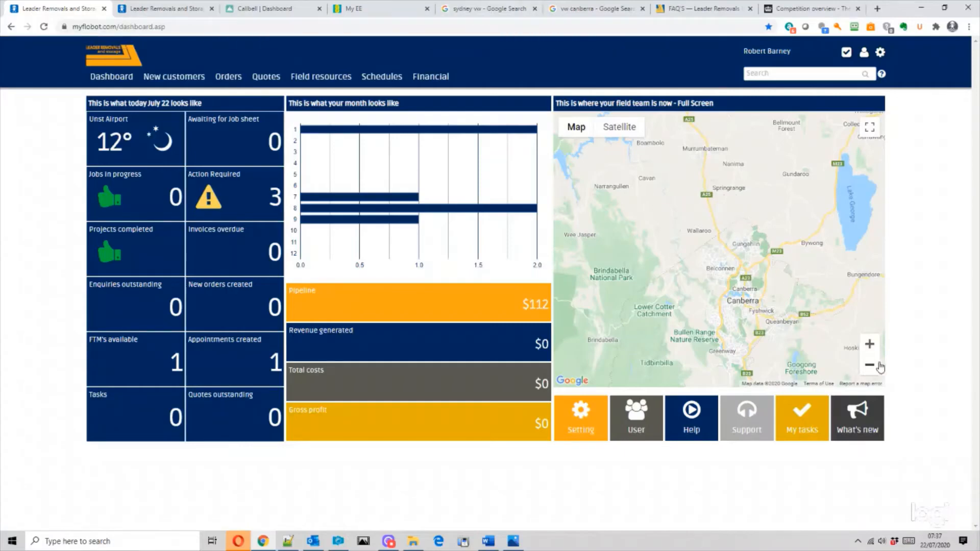
- Zoom the dashboard's field team map out twice, then start a new customer enquiry
left_click(878, 367)
left_click(871, 368)
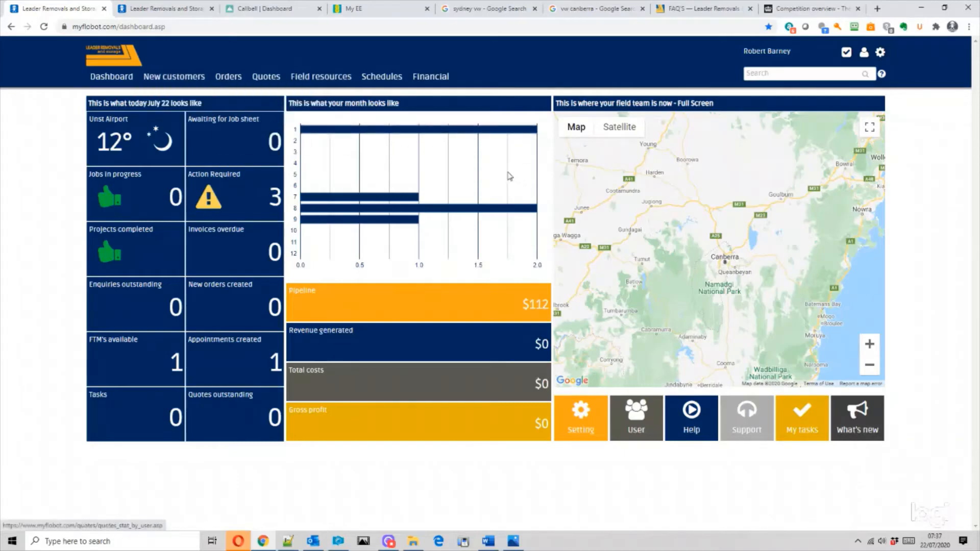
left_click(181, 95)
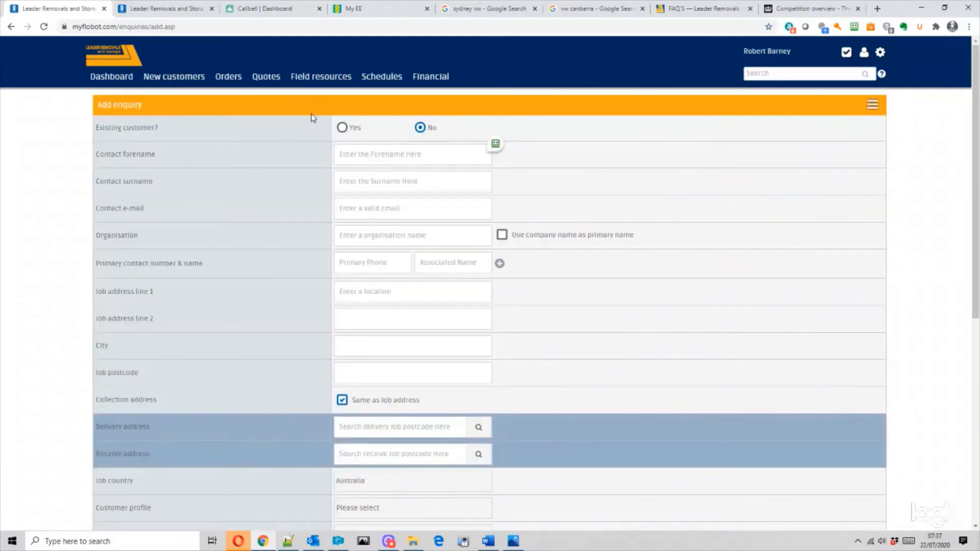
- Enter the contact's forename, surname, e-mail and primary phone number
left_click(361, 152)
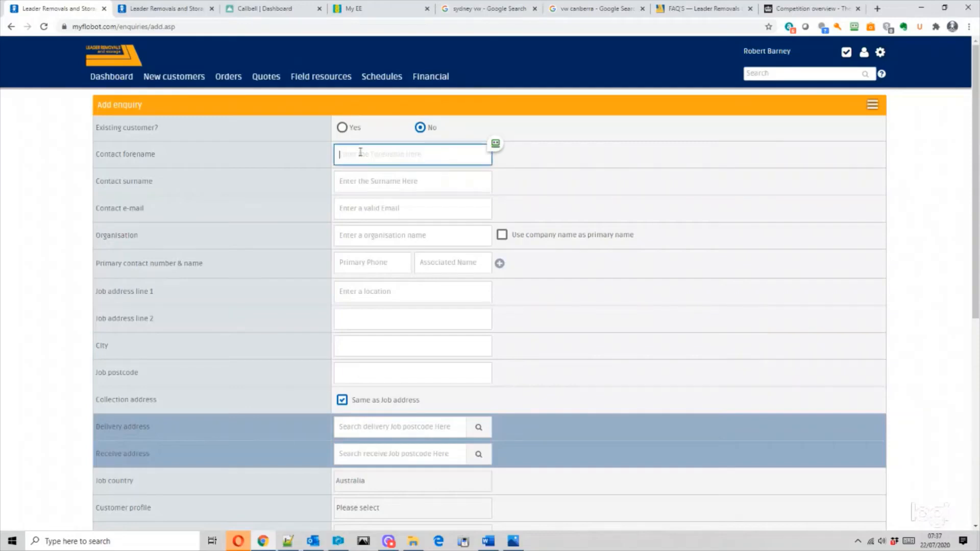
key("Tab")
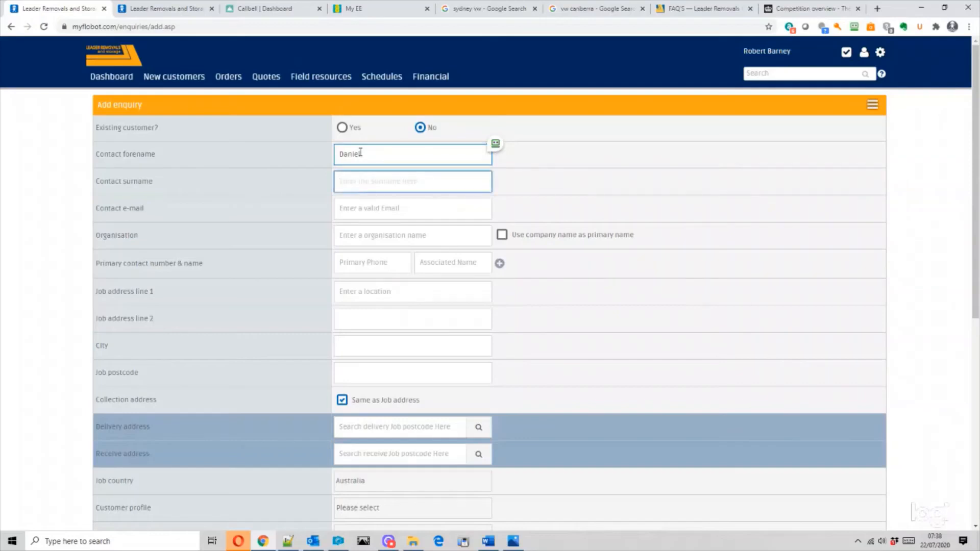
left_click(362, 200)
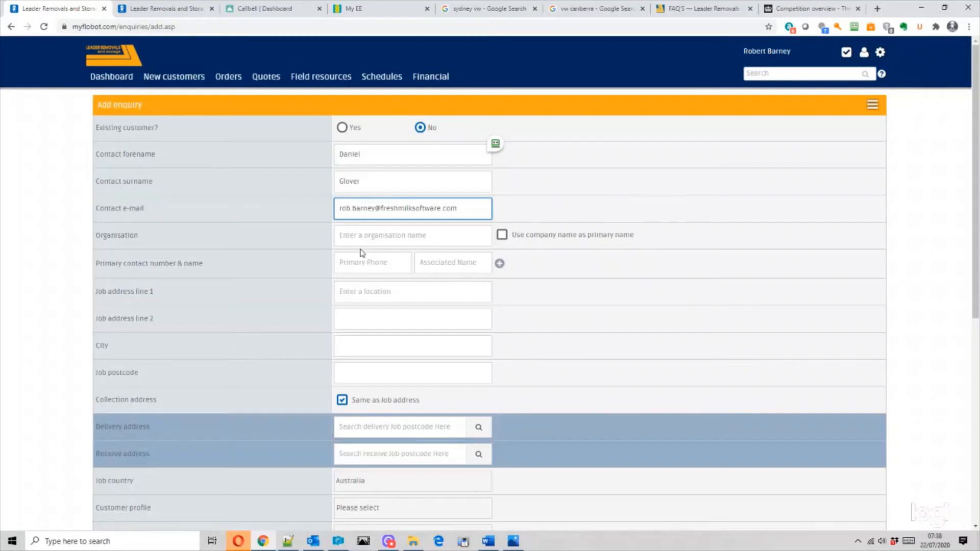
left_click(363, 261)
type("234567")
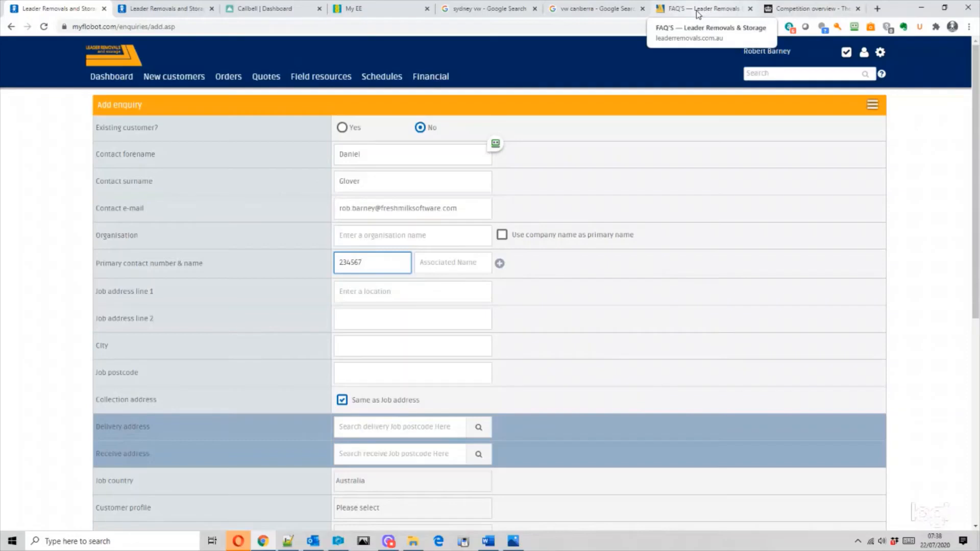
left_click(581, 11)
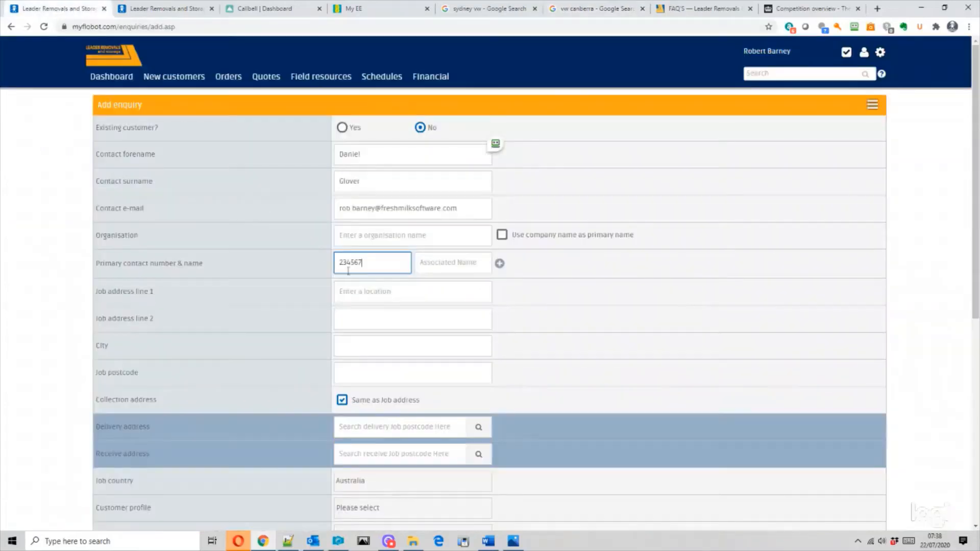
- Fill the job address from the Phillip ACT address suggestion
left_click(375, 291)
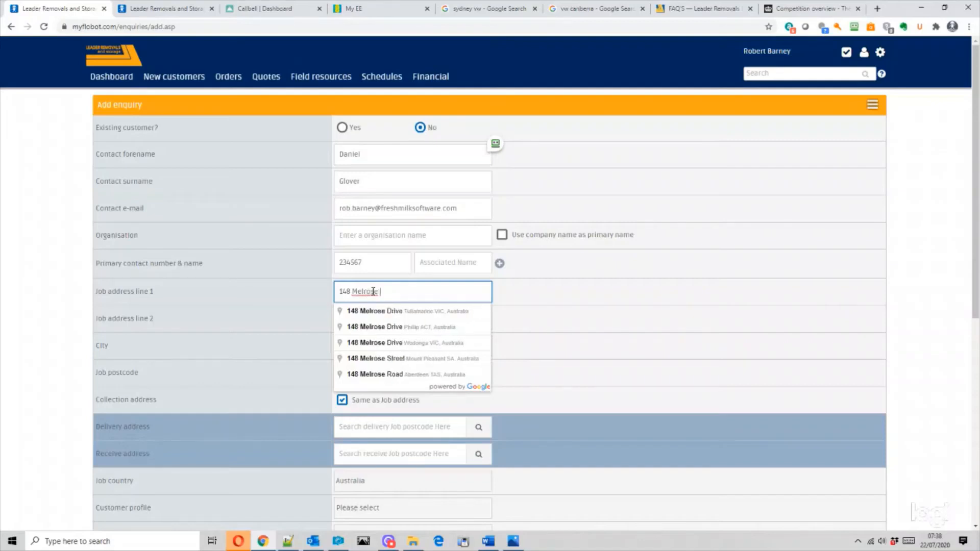
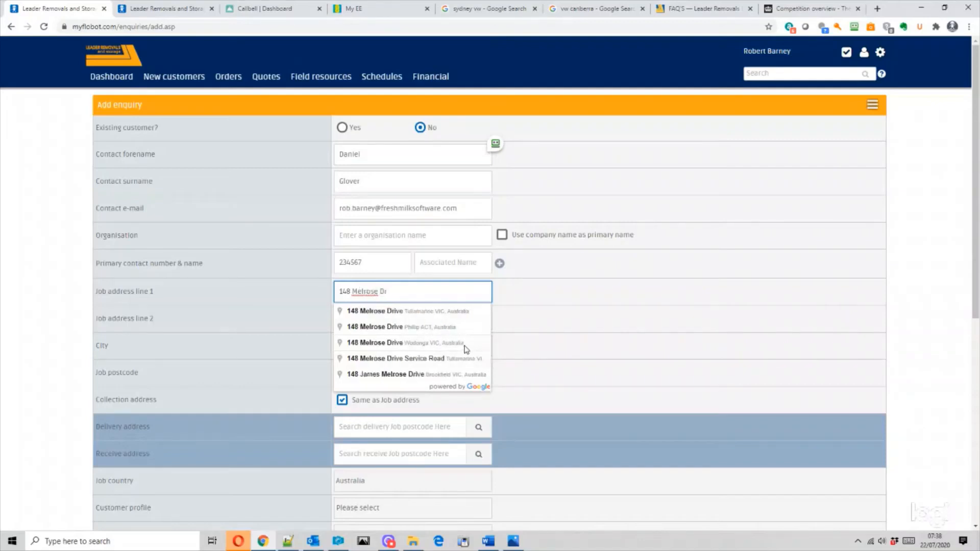
left_click(429, 327)
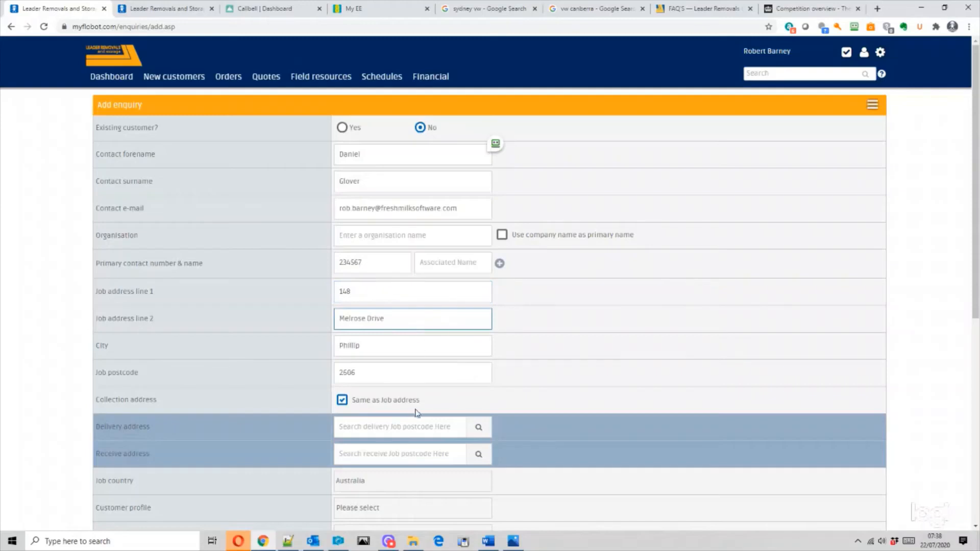
left_click(414, 427)
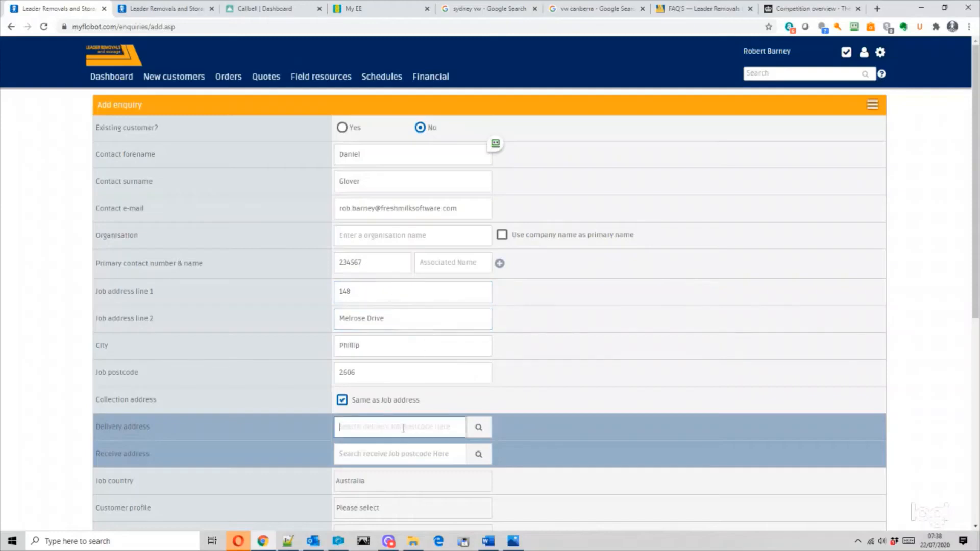
left_click(804, 9)
- Copy the Five Dock Volkswagen Service address from the 'sydney vw' Google results
left_click(707, 12)
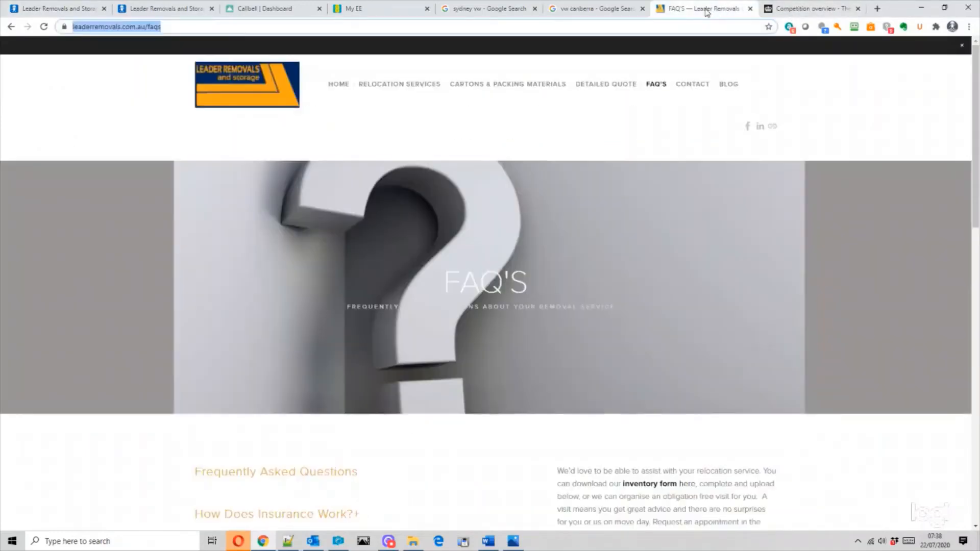
left_click(589, 11)
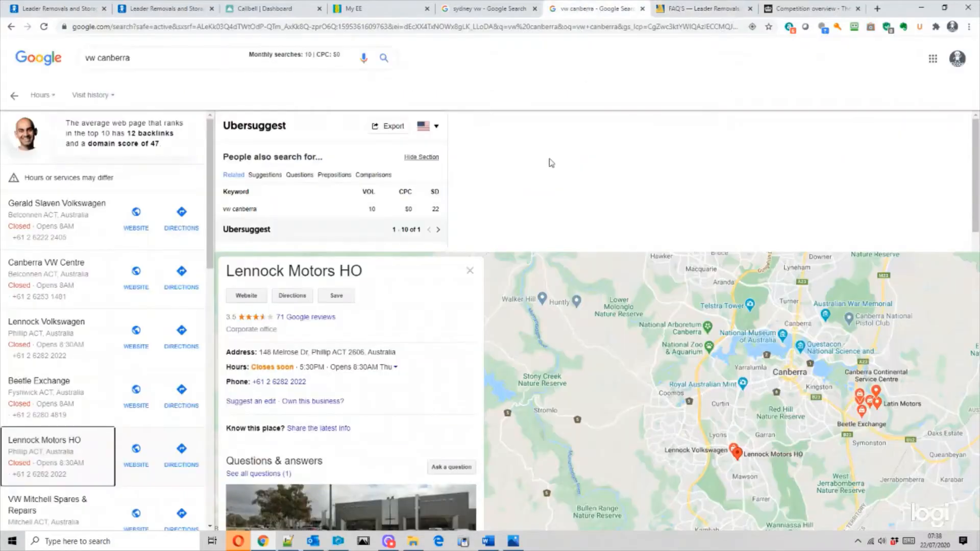
left_click(482, 9)
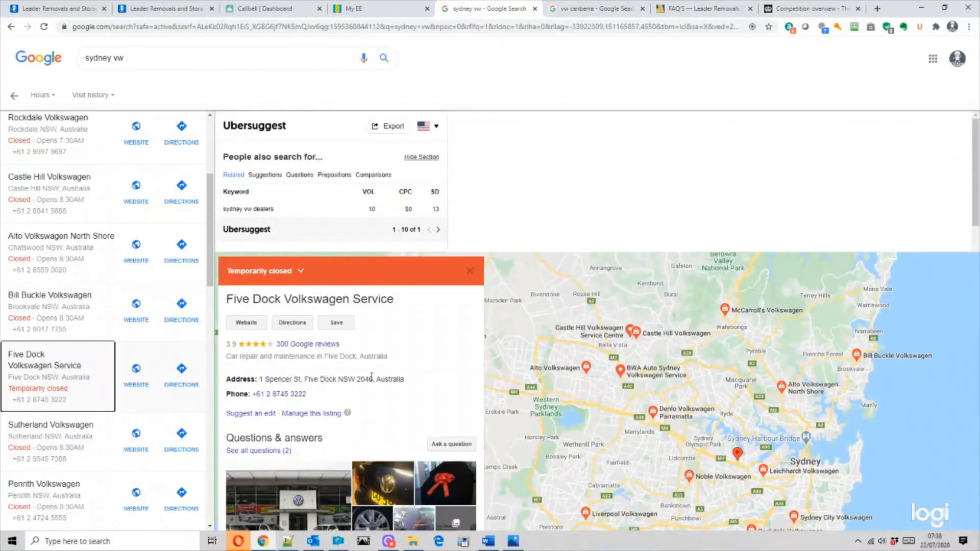
left_click_drag(373, 379, 257, 379)
key("ctrl+c")
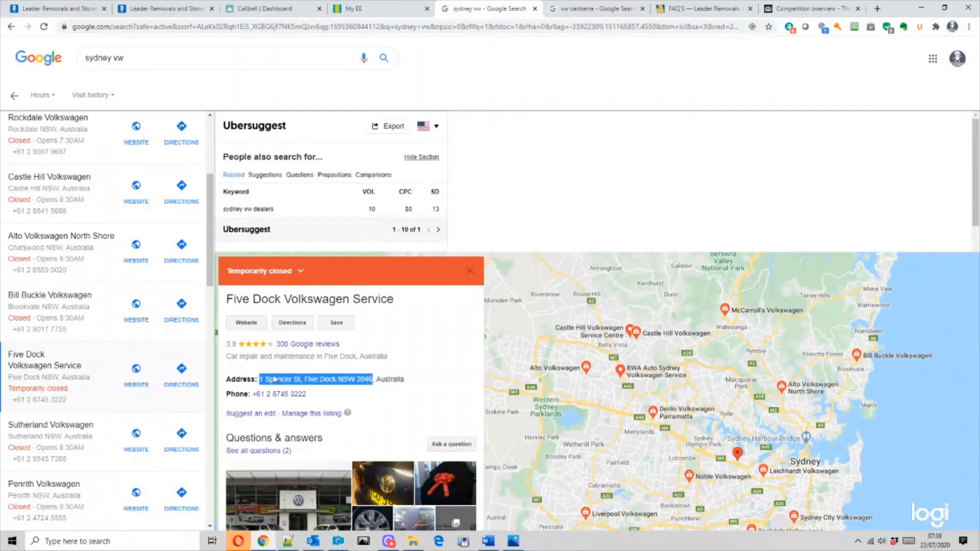
left_click(77, 9)
- Paste the Five Dock delivery address and set profile Homeowner, department Domestic Removals
left_click(385, 426)
key("ctrl+v")
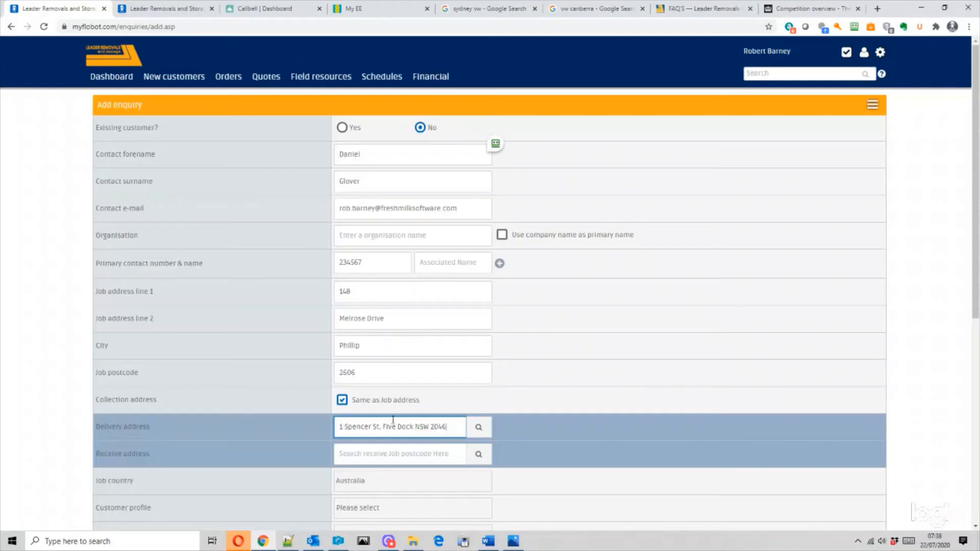
scroll(654, 390, "down", 4)
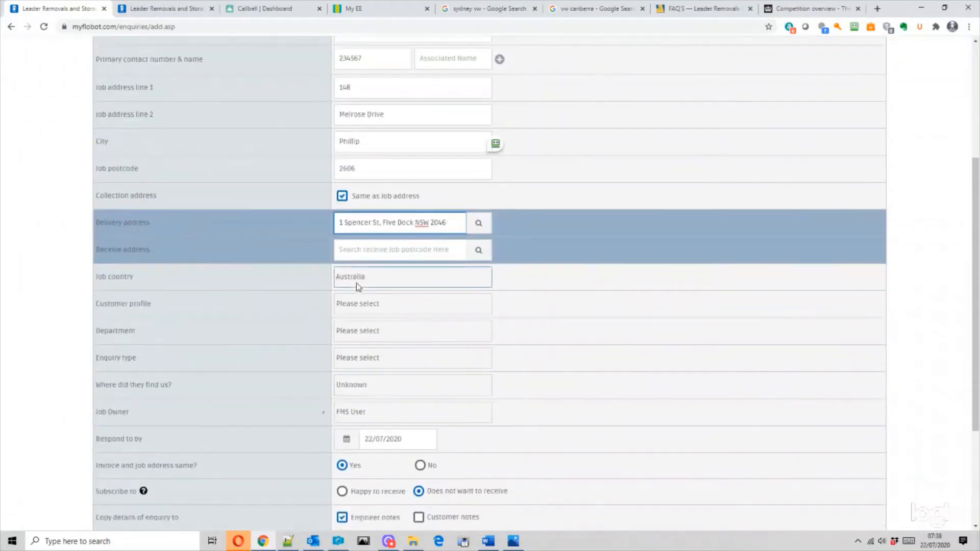
left_click(365, 305)
left_click(553, 308)
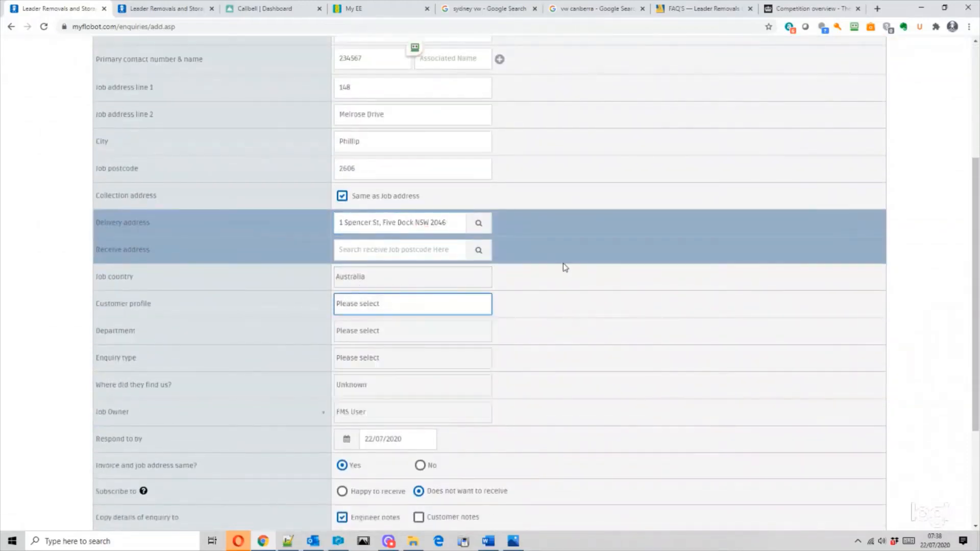
left_click(389, 310)
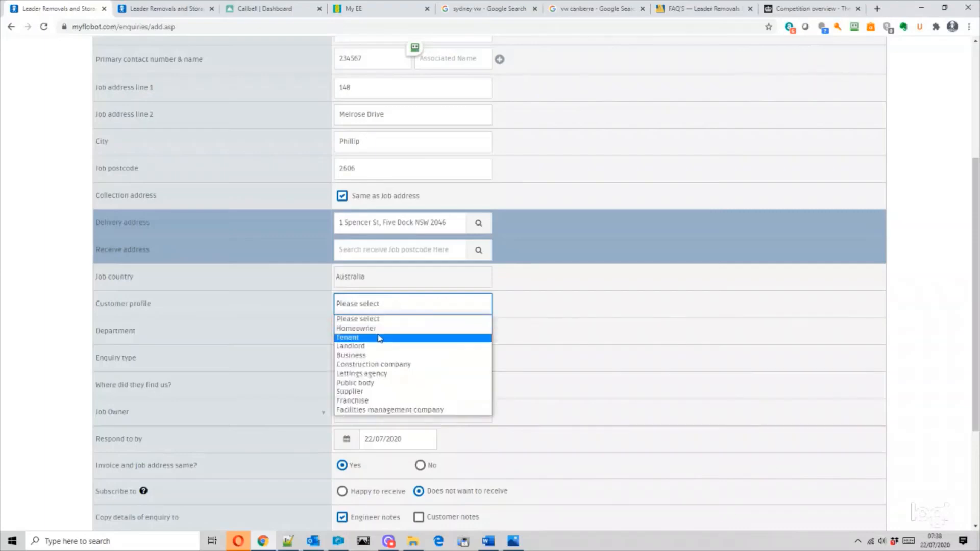
left_click(377, 332)
left_click(377, 333)
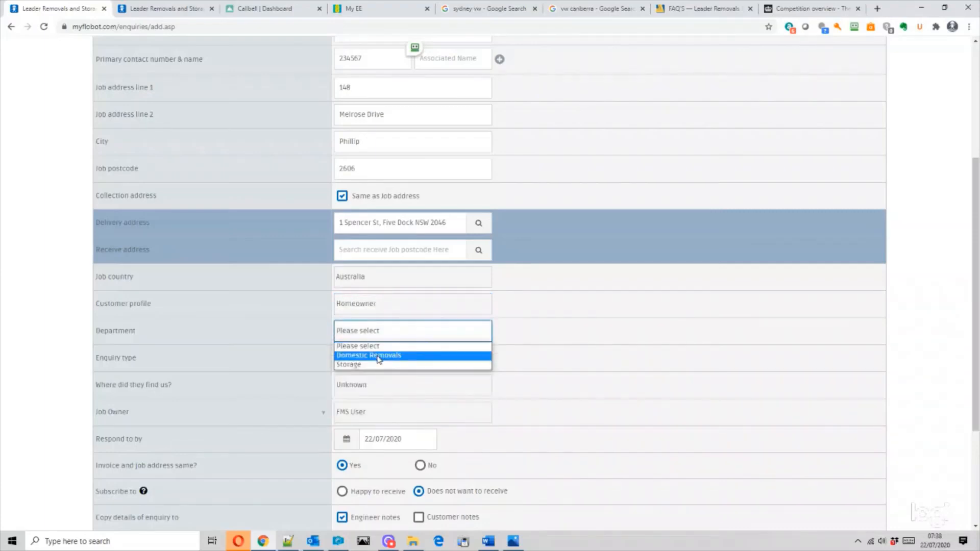
left_click(378, 356)
- Set the enquiry type to Removals and the enquiry source to Website
scroll(478, 349, "down", 3)
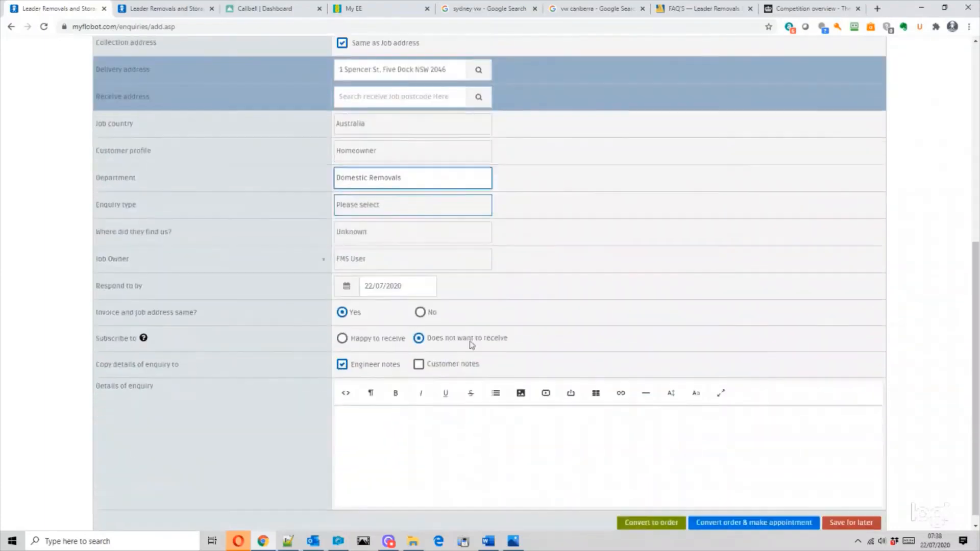
left_click(371, 205)
left_click(371, 228)
left_click(369, 235)
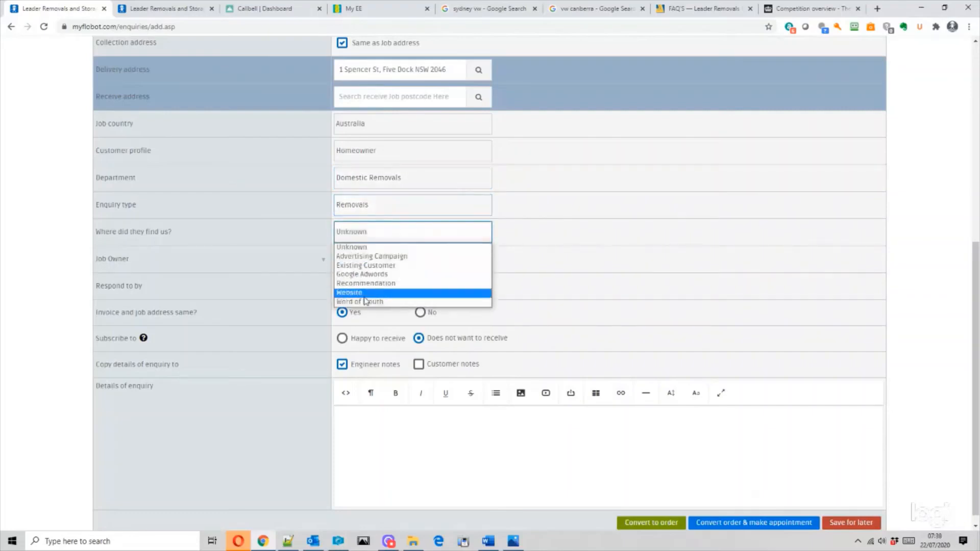
left_click(363, 293)
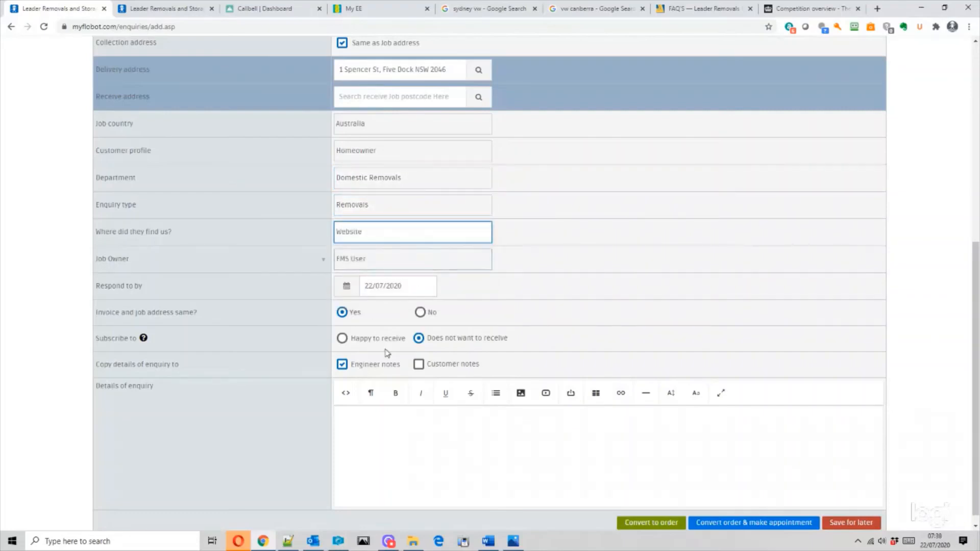
- Enter the enquiry details 'wants to move a 5 bedroom house'
left_click(433, 438)
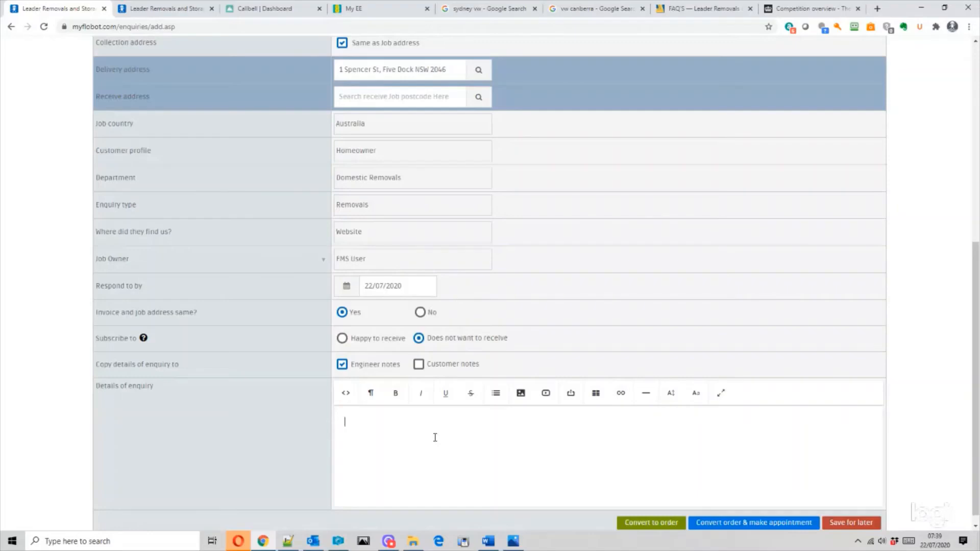
type("wants to move a 5 bedroom house")
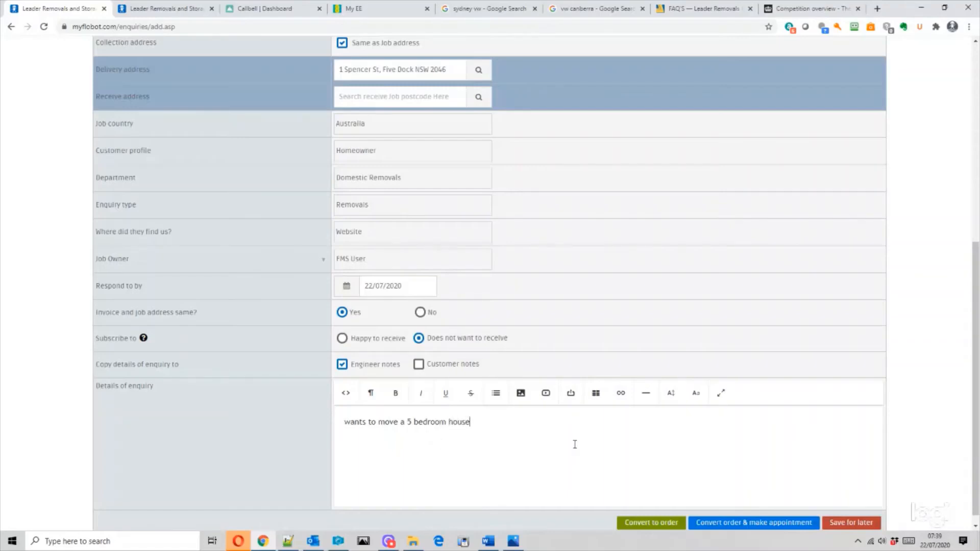
scroll(613, 432, "down", 1)
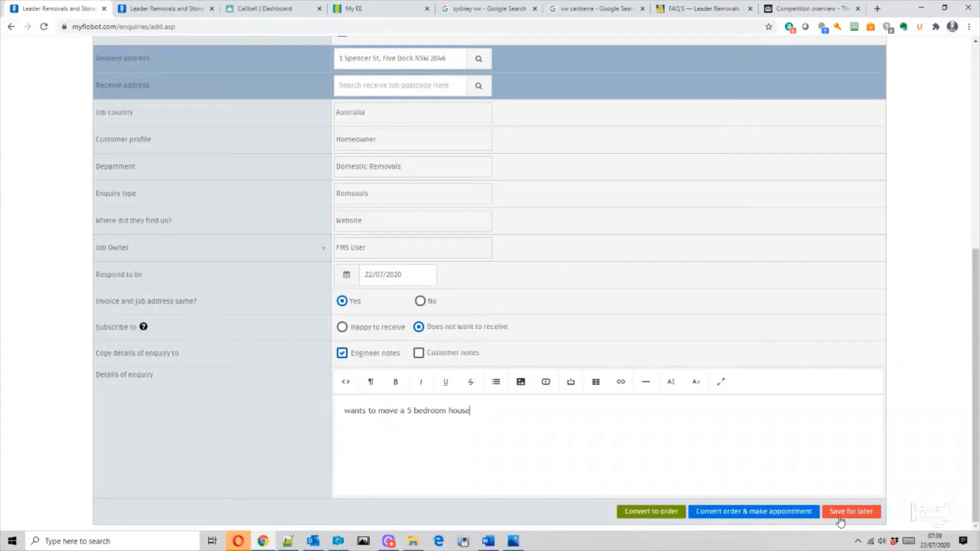
scroll(390, 218, "up", 7)
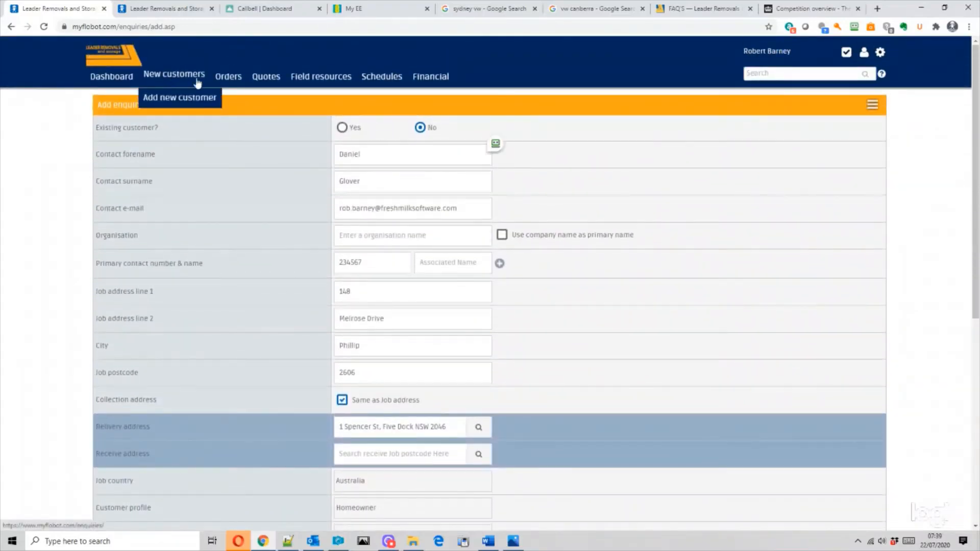
left_click_drag(975, 94, 974, 308)
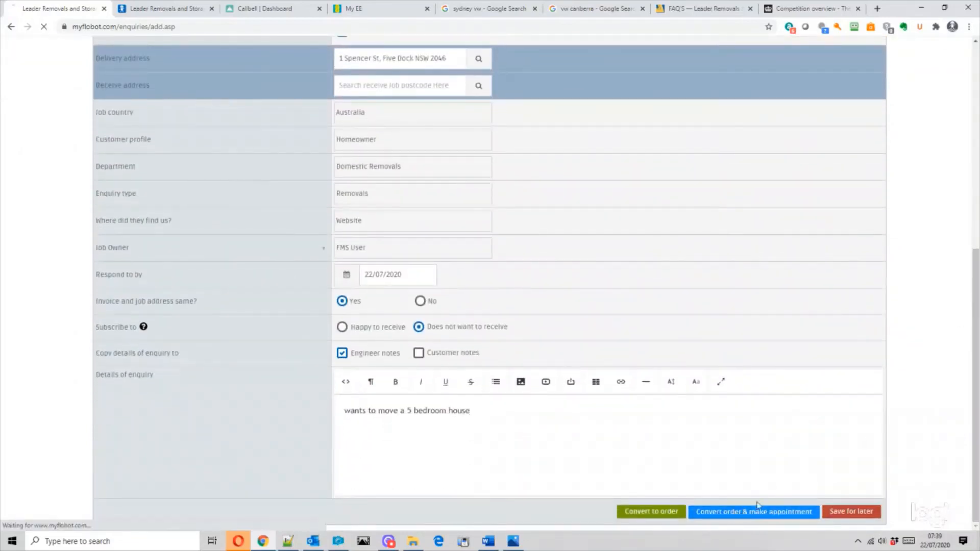
- Convert the enquiry to an order and start an FMS test FTM appointment at 8am Tuesday 28 July
left_click(735, 513)
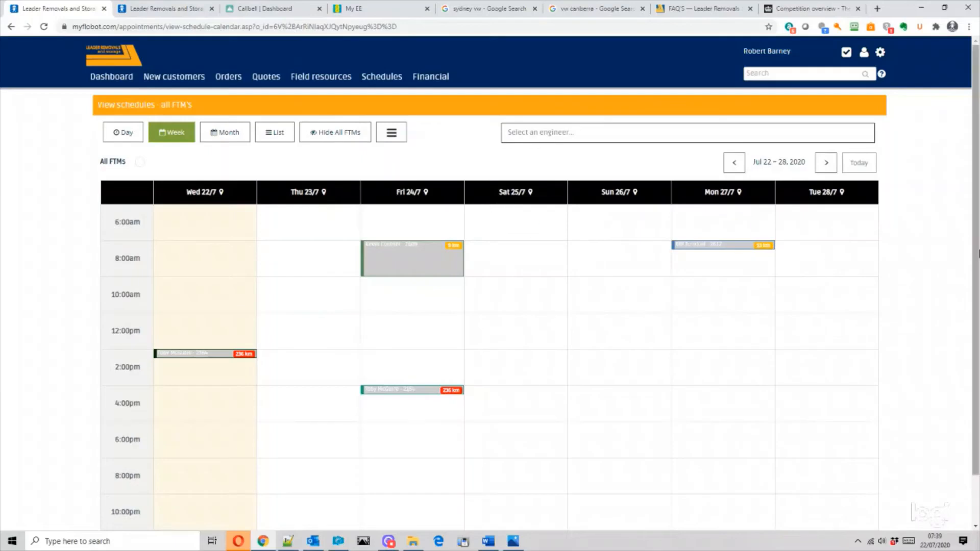
mouse_move(976, 251)
left_mouse_down()
mouse_move(975, 290)
mouse_move(971, 266)
left_mouse_up()
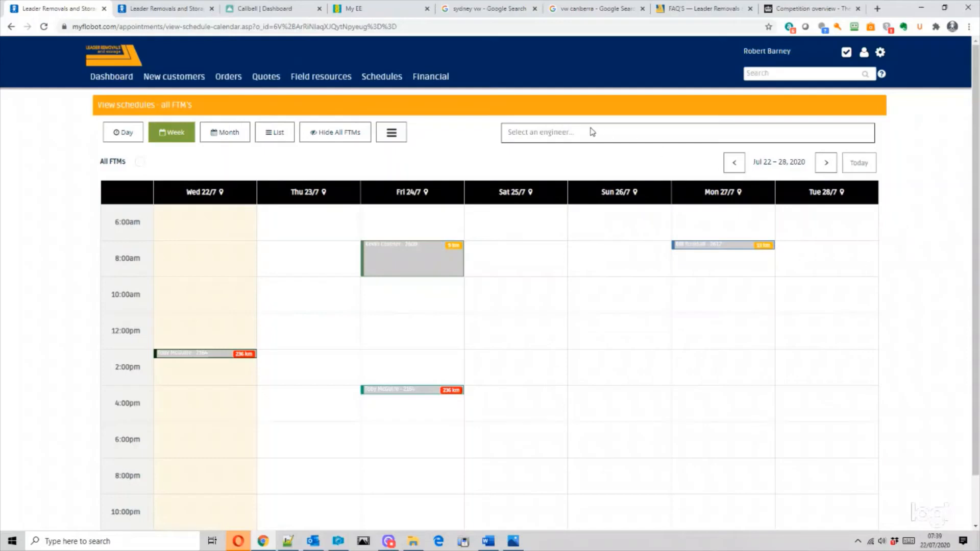
left_click(556, 133)
left_click(552, 161)
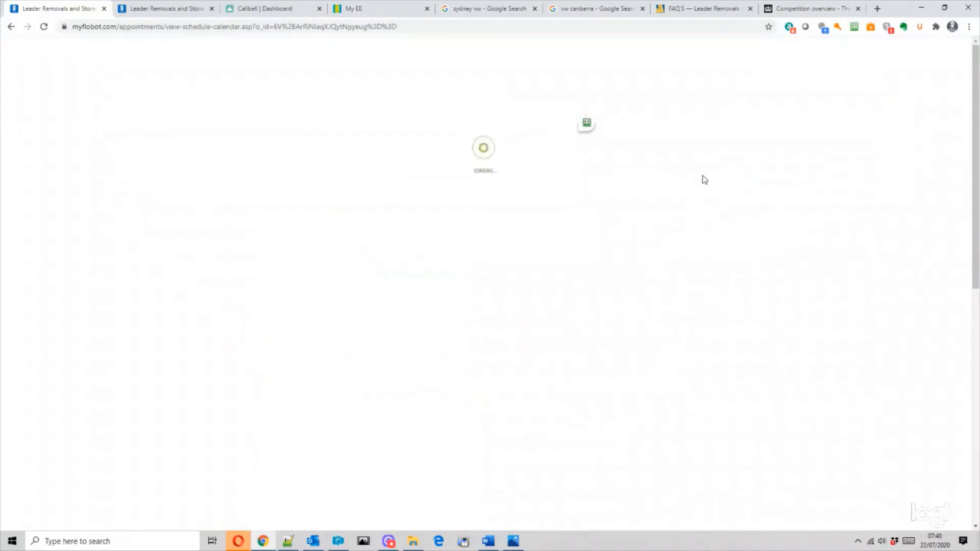
scroll(977, 173, "down", 4)
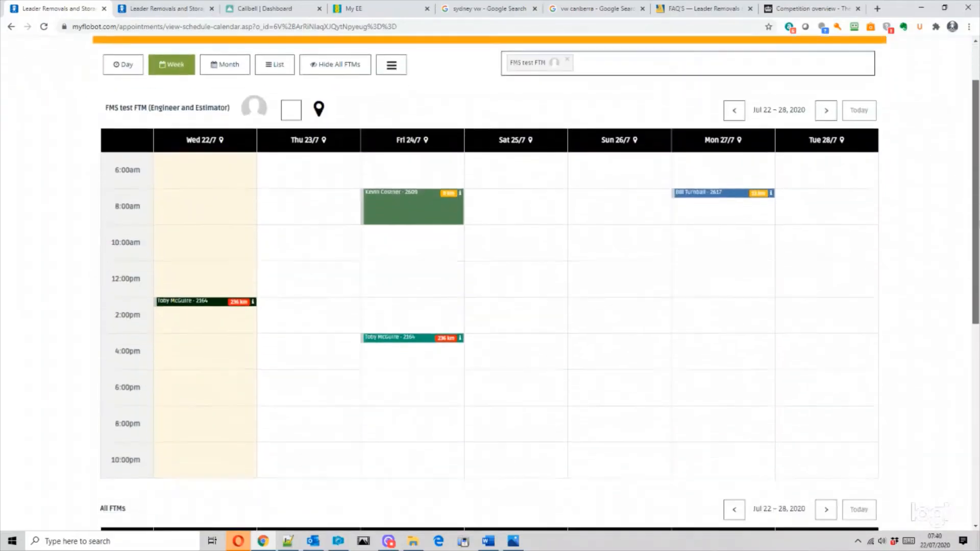
scroll(347, 175, "up", 4)
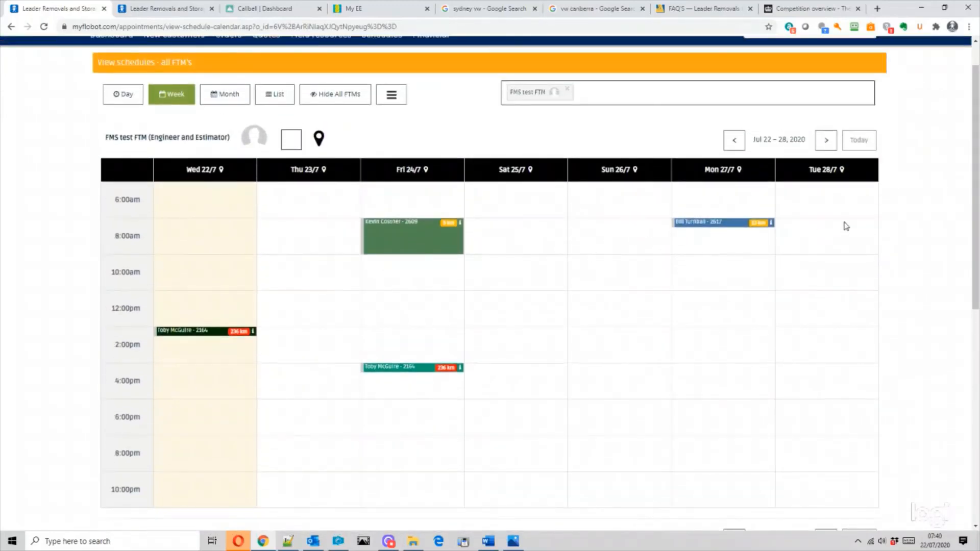
left_click(825, 237)
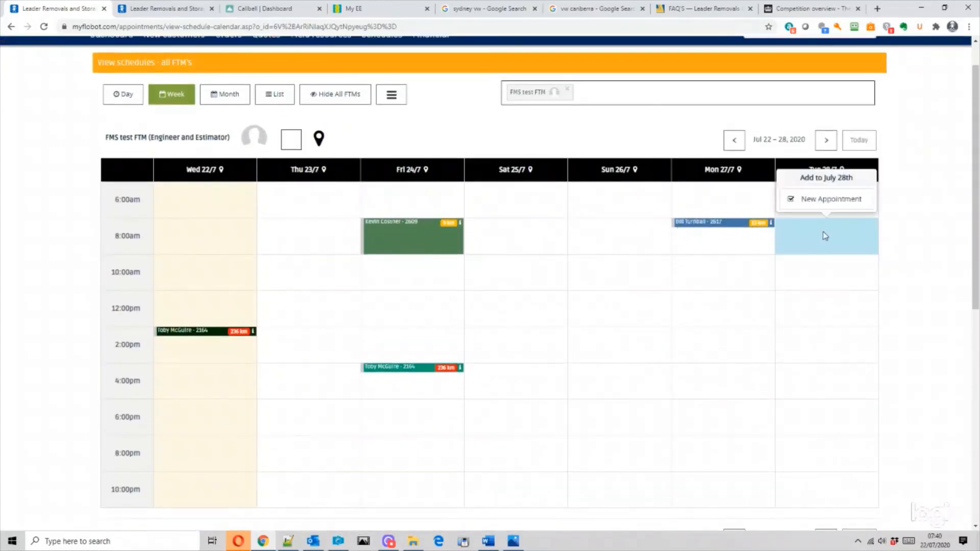
left_click(832, 205)
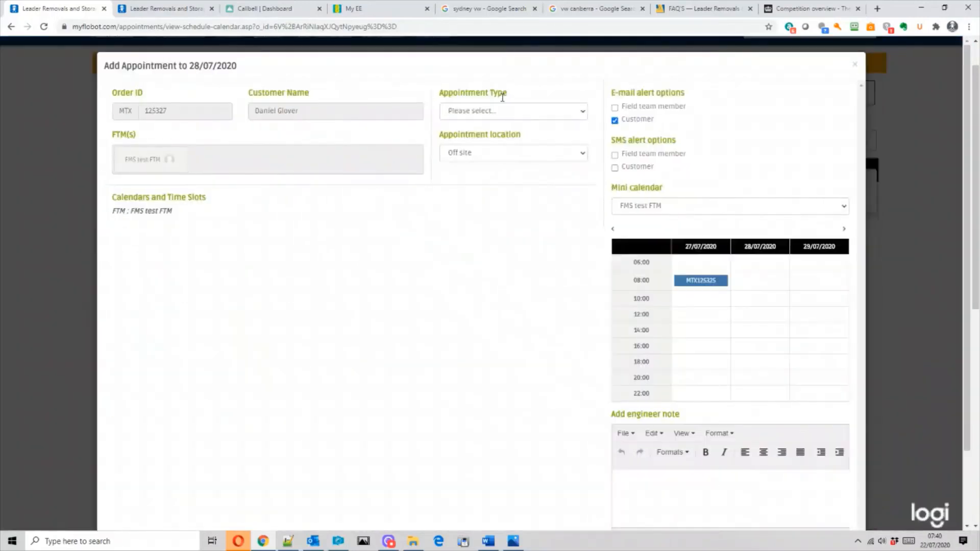
- Save a Quote or estimate appointment, customer alerts off, with note 'Door bell not wrking call client'
left_click(499, 112)
left_click(502, 133)
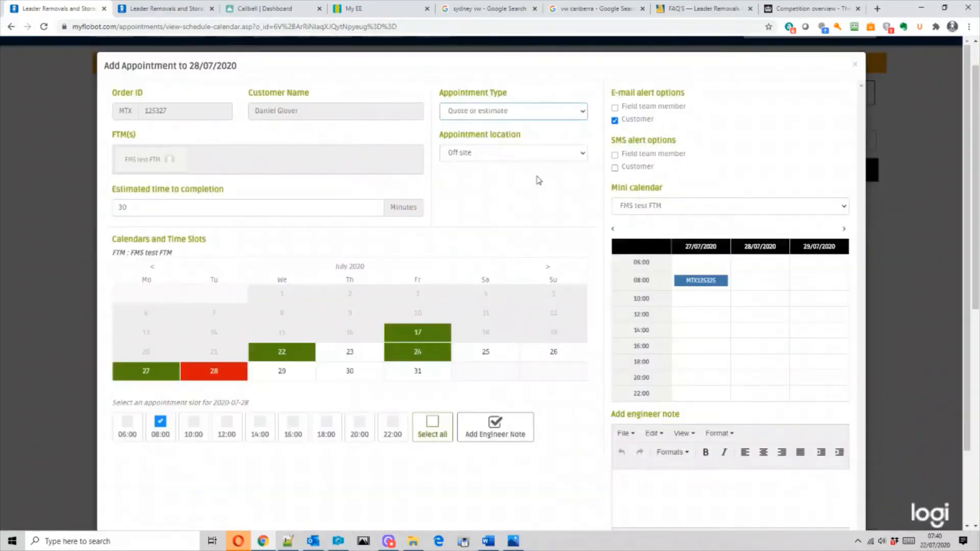
left_click(615, 167)
left_click(615, 121)
left_click(615, 167)
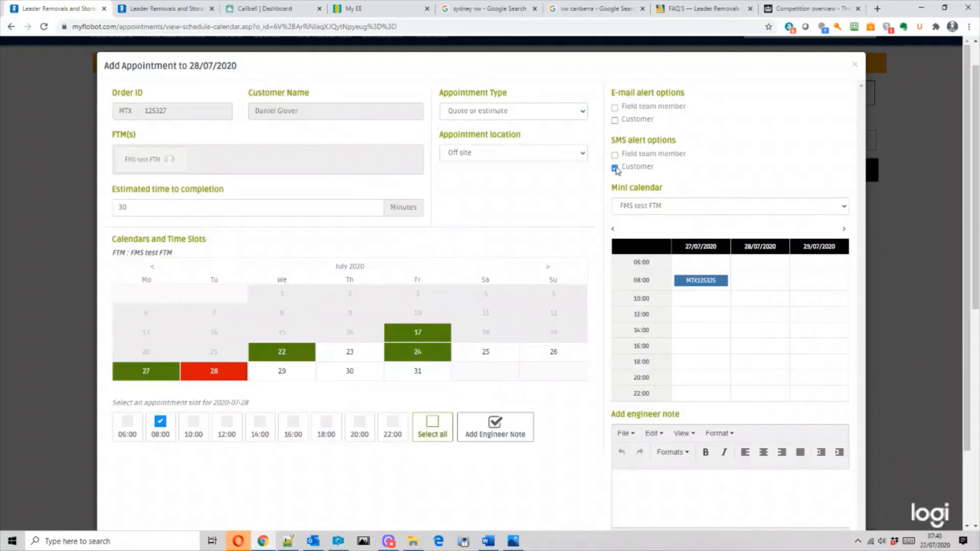
scroll(724, 181, "down", 3)
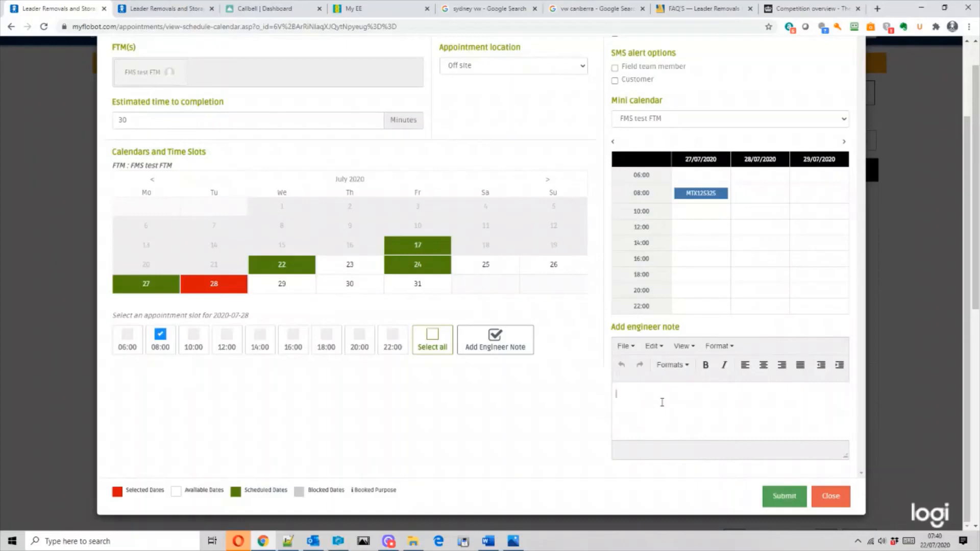
type("oor bell not wrking call client")
left_click(781, 498)
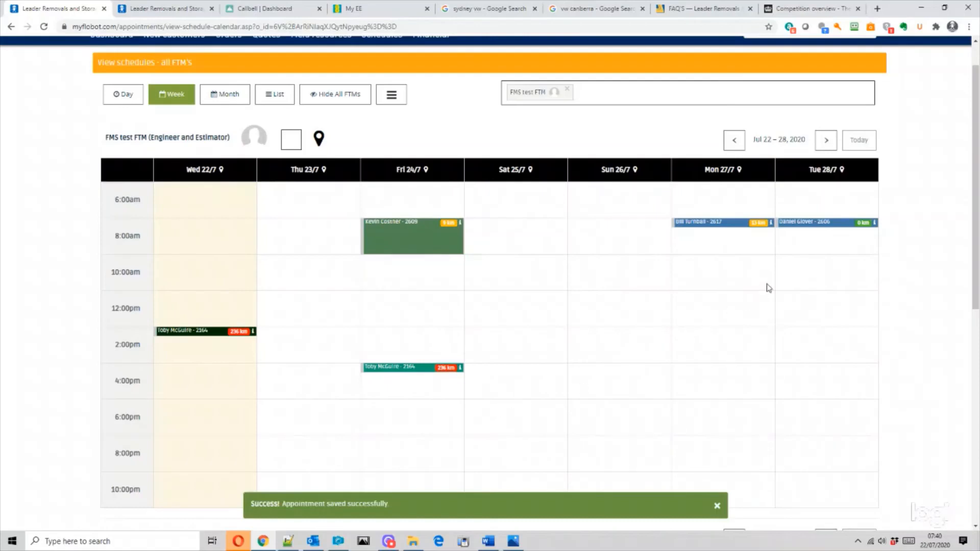
- Open the order from the new 8am 28 July quote appointment
mouse_move(812, 230)
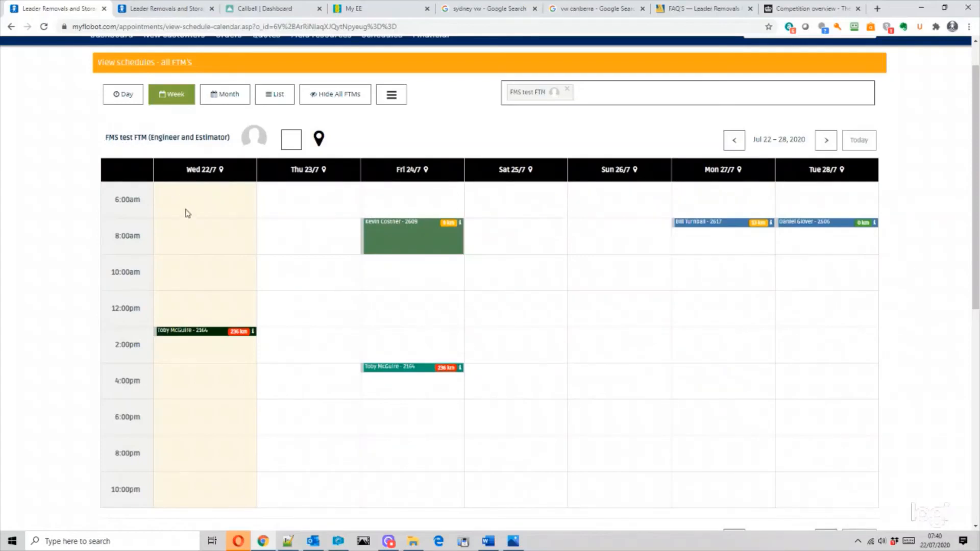
left_click(827, 229)
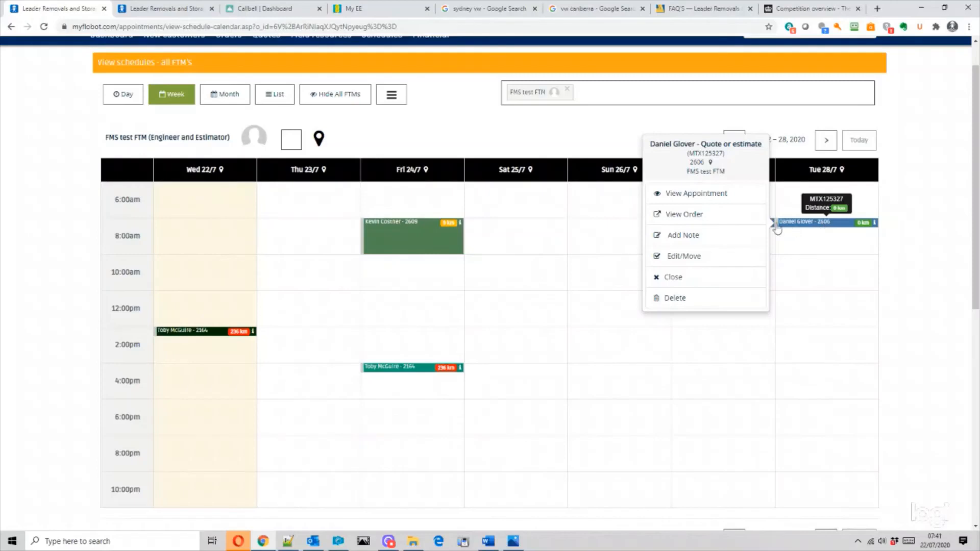
left_click(692, 216)
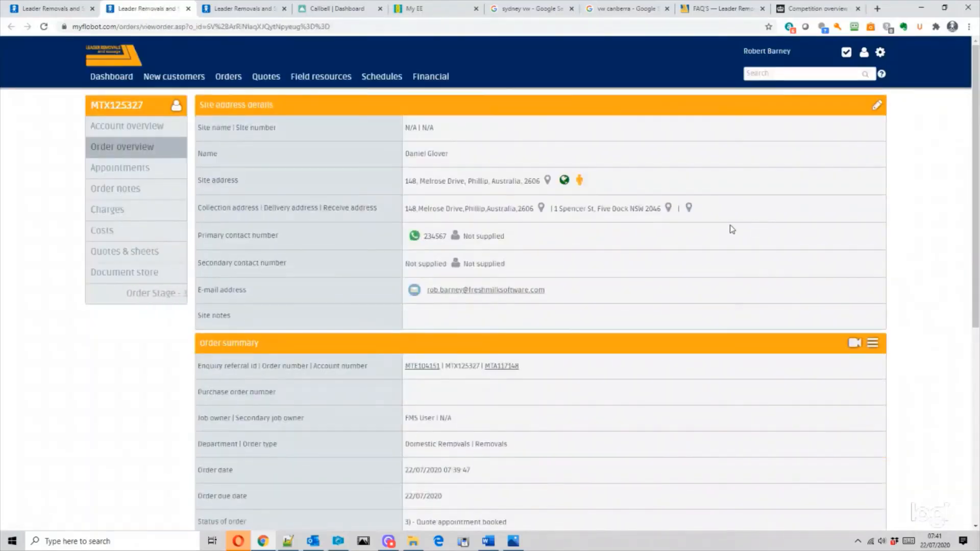
- Show the order's Quotes & sheets section and add a new quote
scroll(800, 271, "down", 2)
scroll(798, 267, "down", 3)
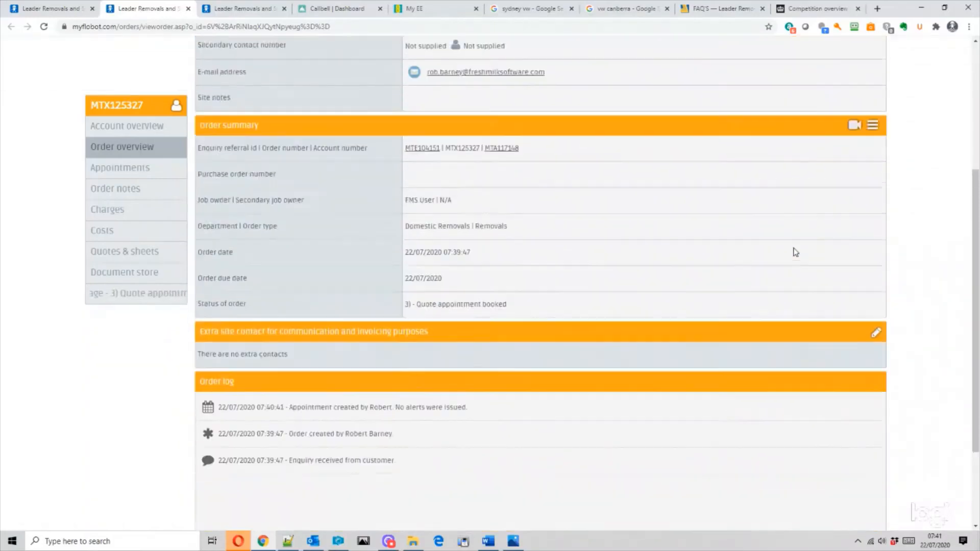
scroll(795, 249, "up", 5)
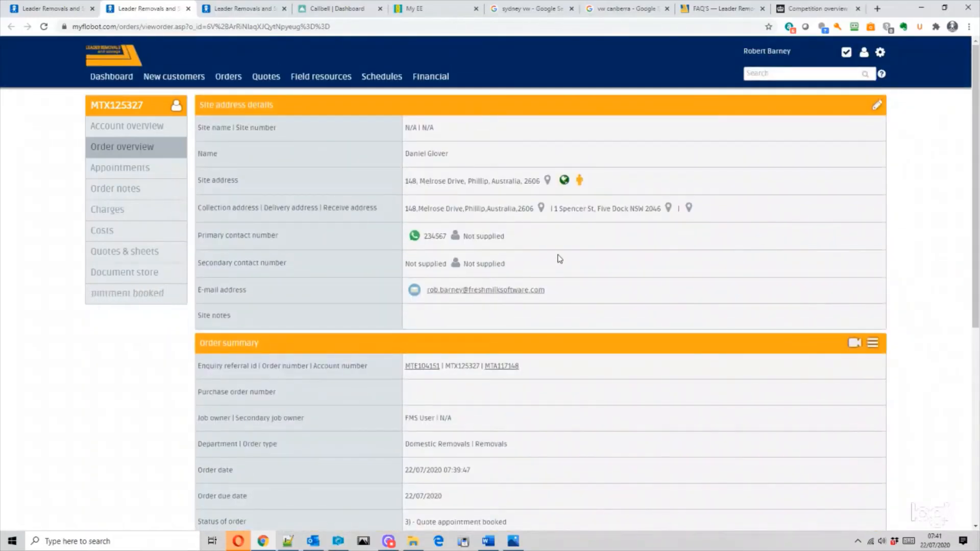
left_click(117, 255)
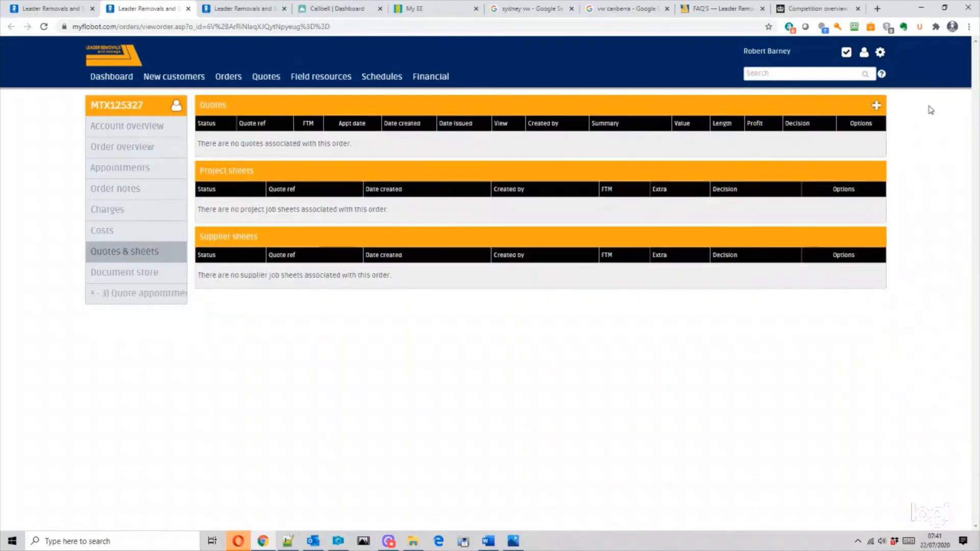
left_click(876, 106)
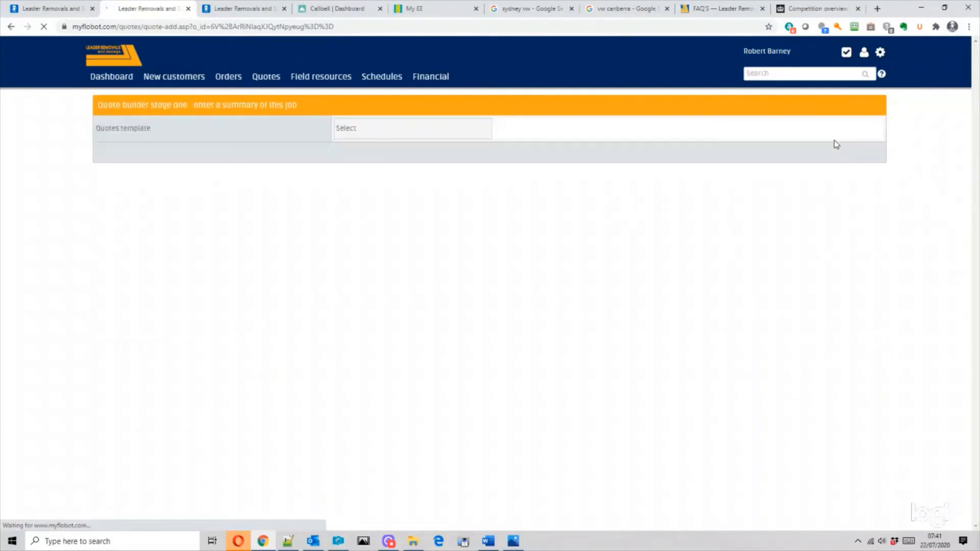
- Create the quote from the 'House removal 5 bedrooms' template
left_click(409, 128)
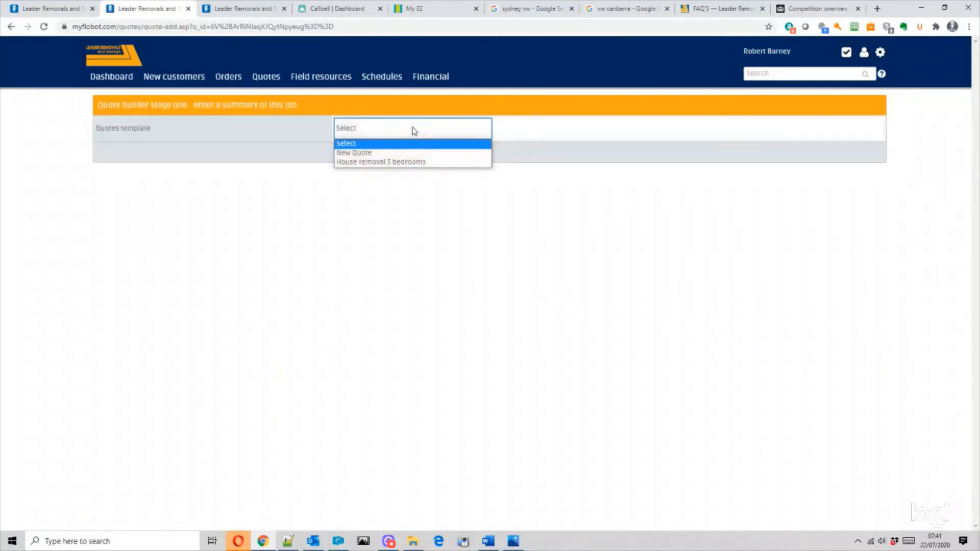
left_click(419, 162)
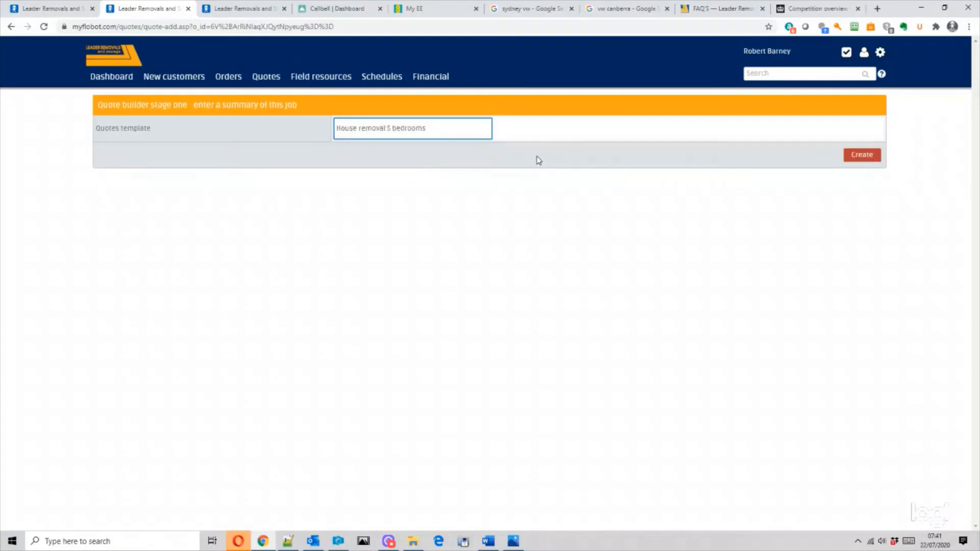
left_click(861, 156)
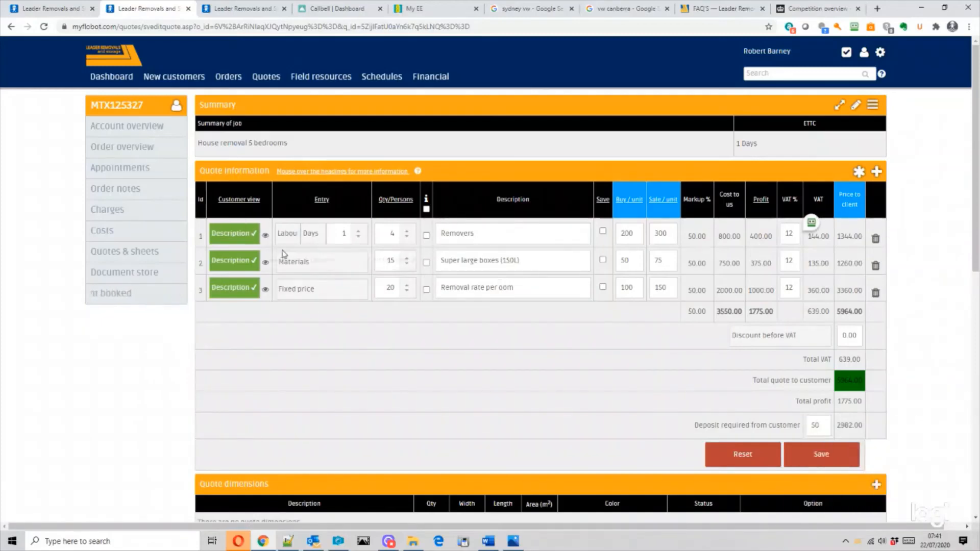
- Add a fourth line, Small boxes, with buy 10, sale 30 and quantity 5, and save
left_click(349, 236)
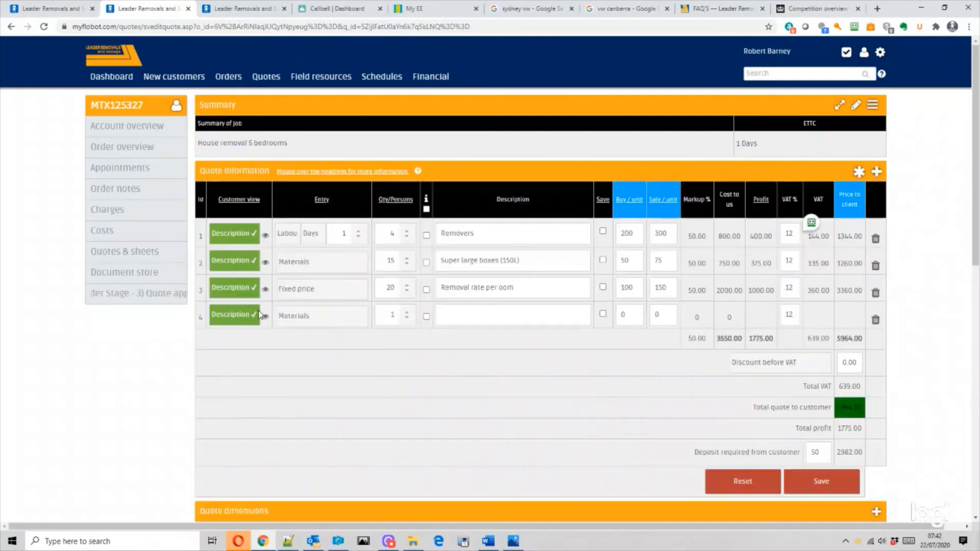
left_click(231, 321)
left_click(241, 392)
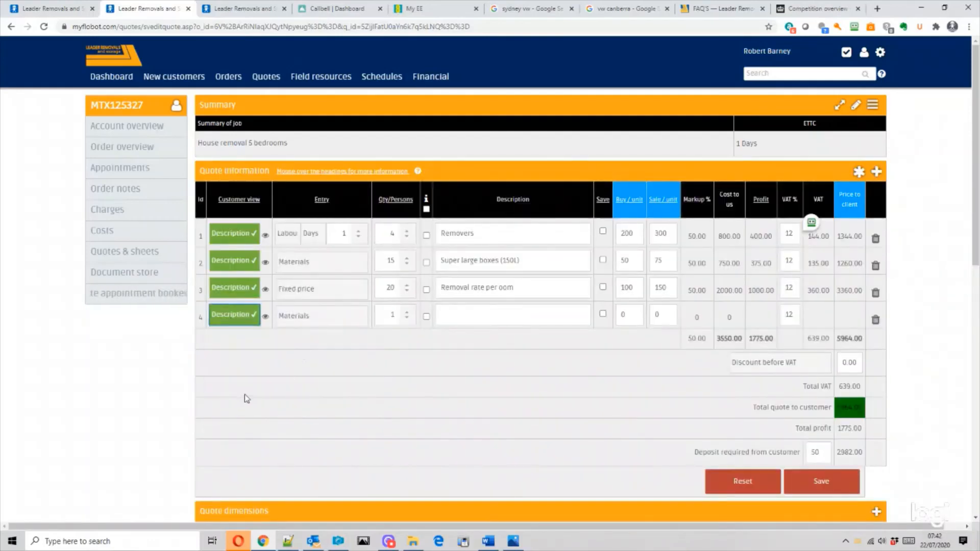
left_click(506, 313)
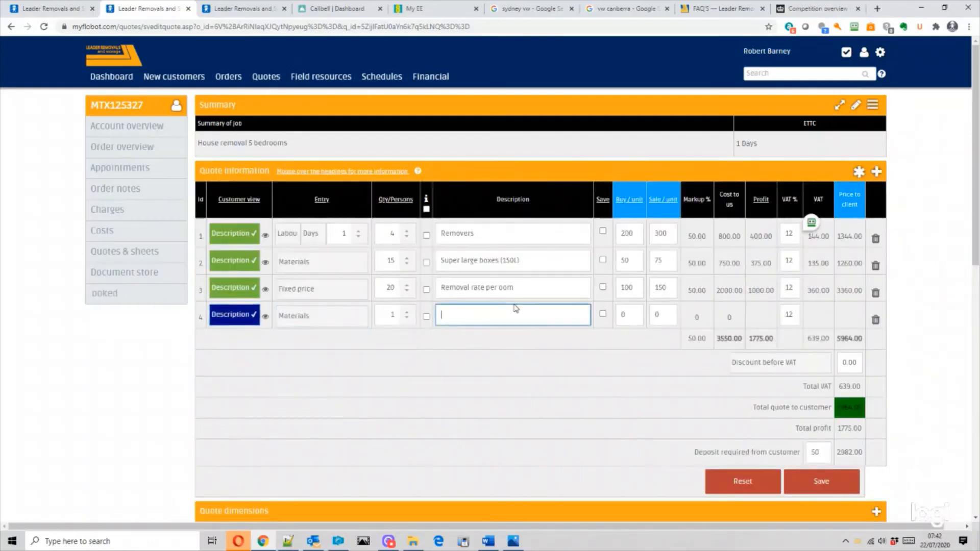
type("Small boxes")
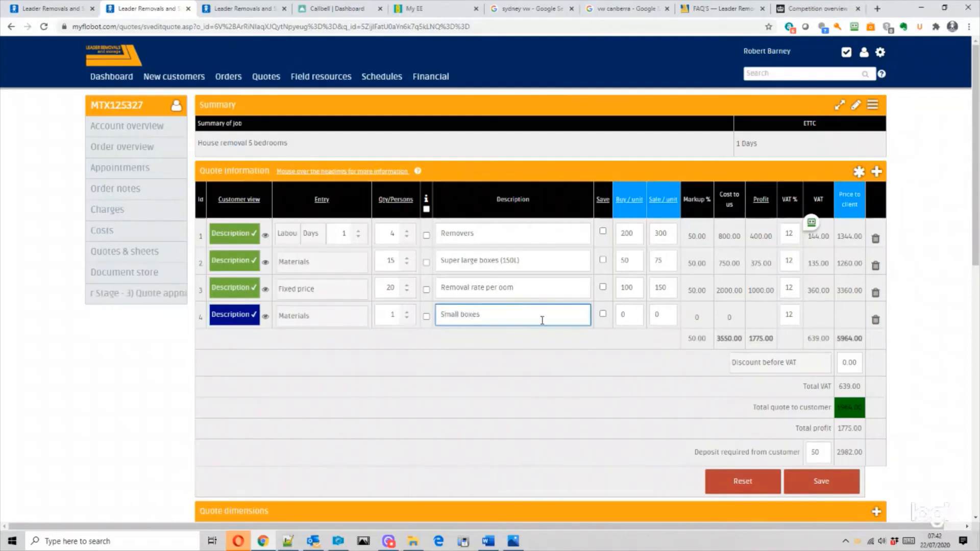
left_click(603, 315)
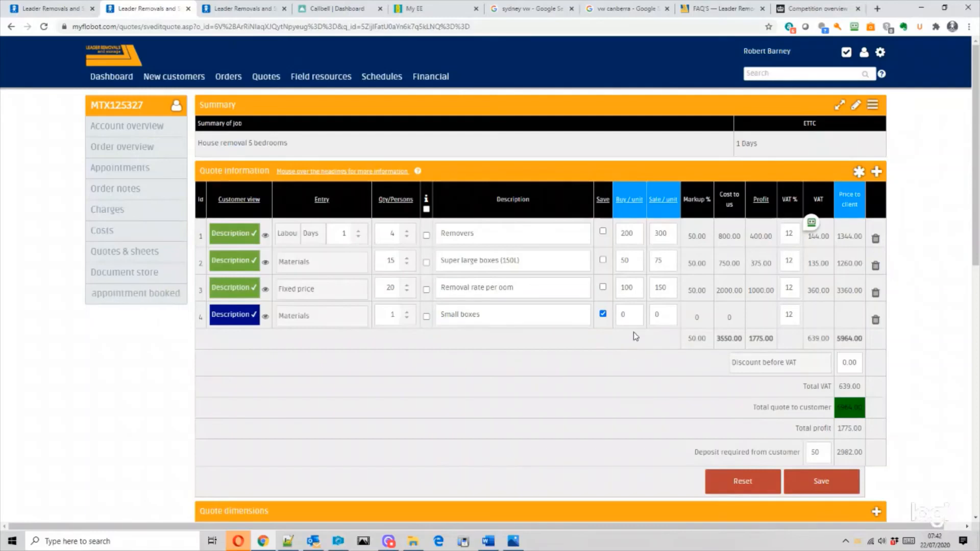
key("Tab")
type("10")
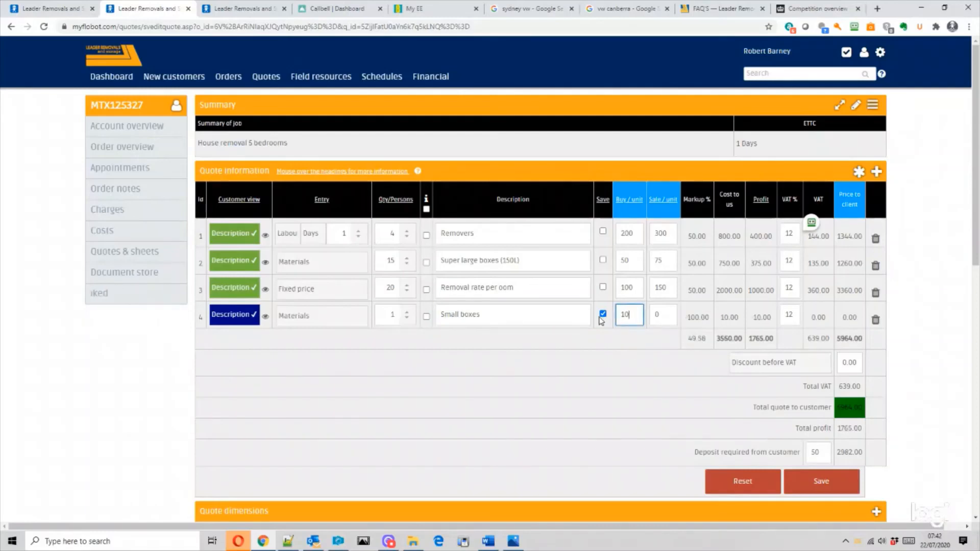
key("Tab")
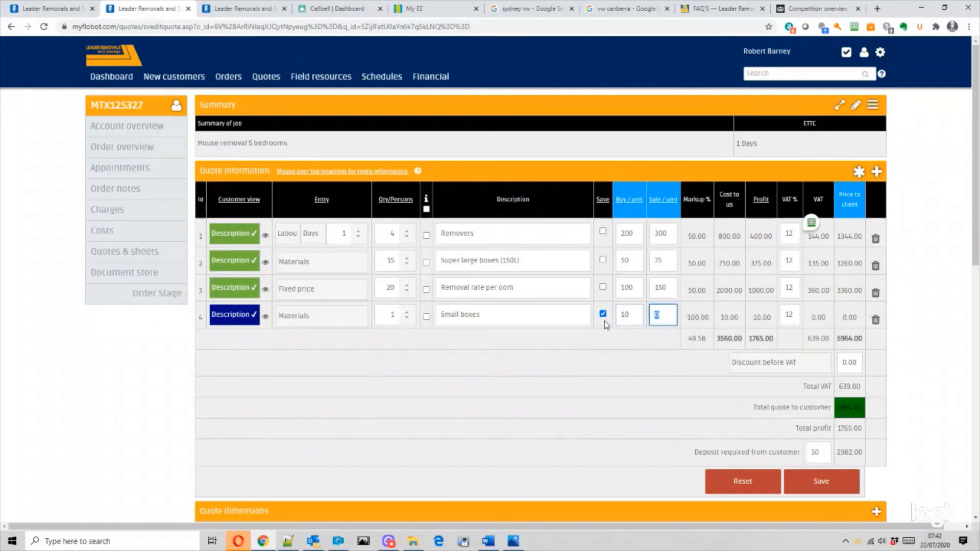
type("30")
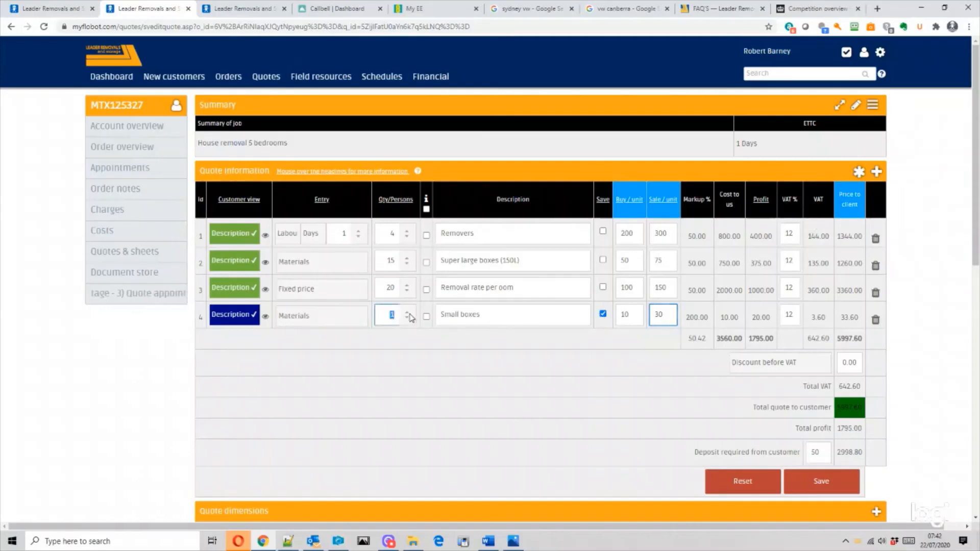
double_click(392, 315)
type("5")
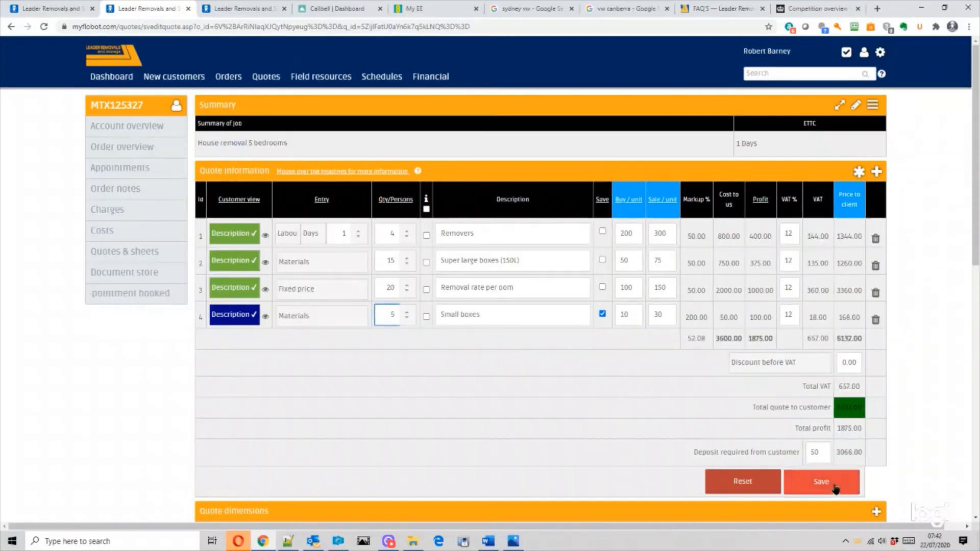
left_click(834, 488)
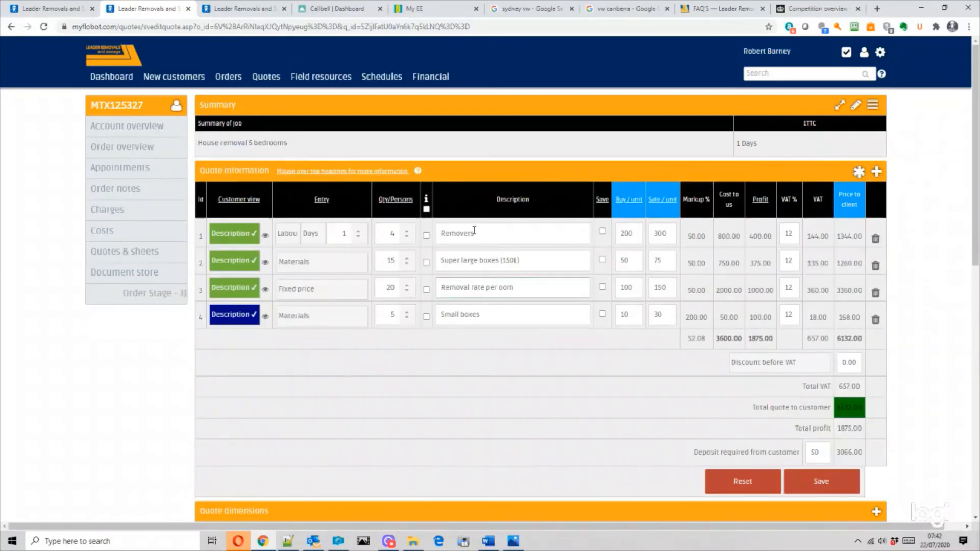
- Scale quantities with row 1 at 5 and row 2 at 20, totalling 8467.20, and save
left_click(466, 236)
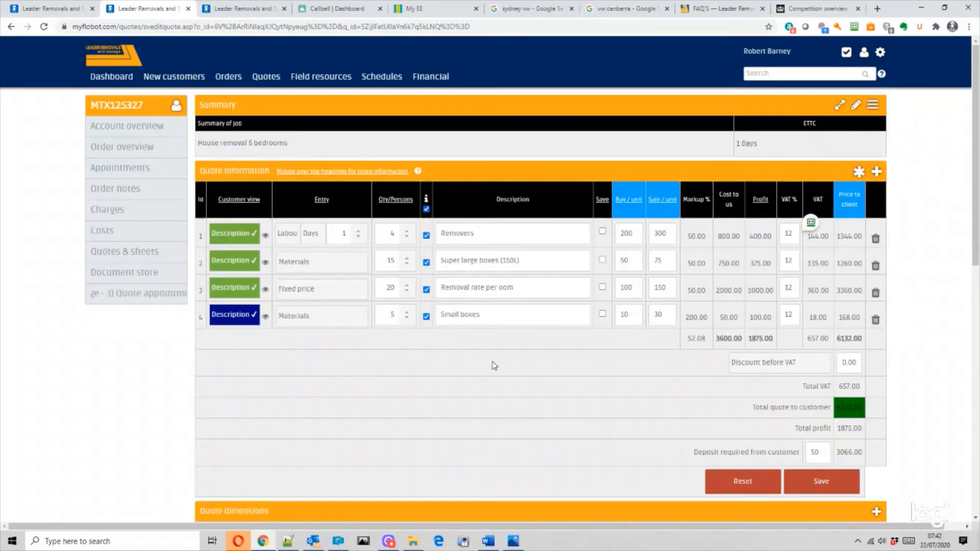
left_click(397, 320)
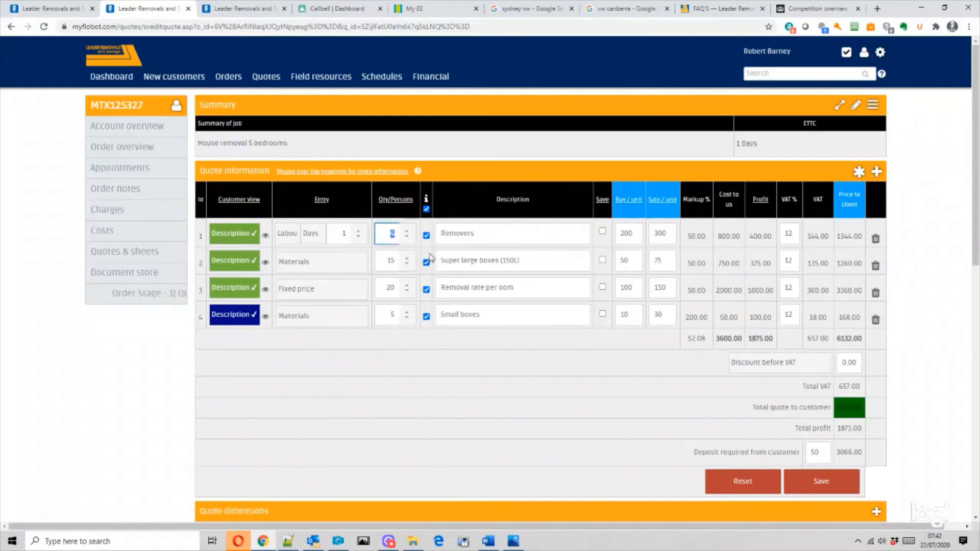
type("5")
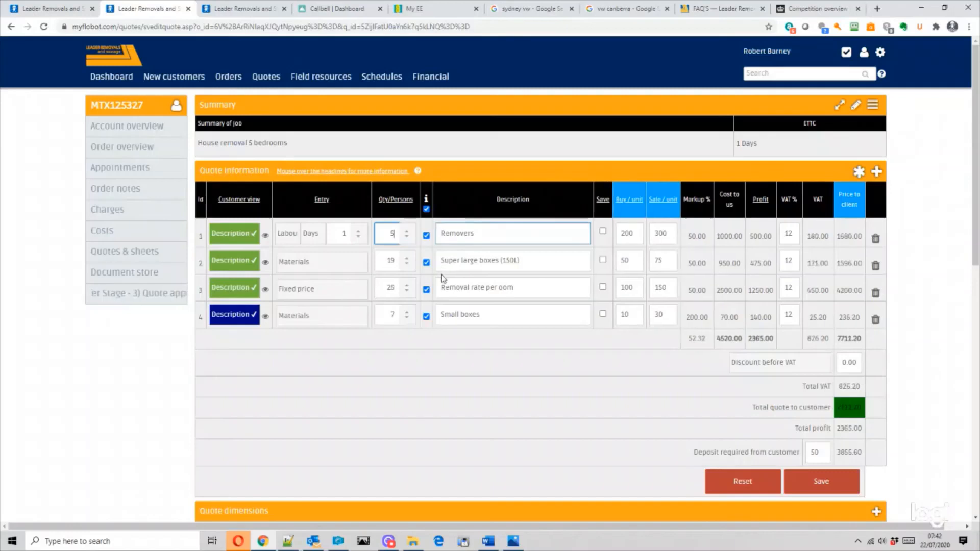
left_click(426, 209)
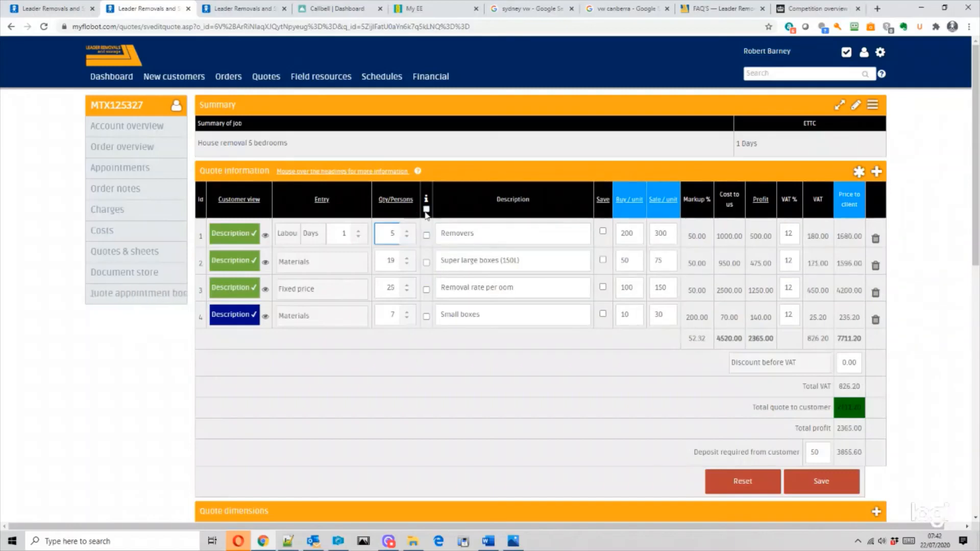
double_click(395, 255)
type("20")
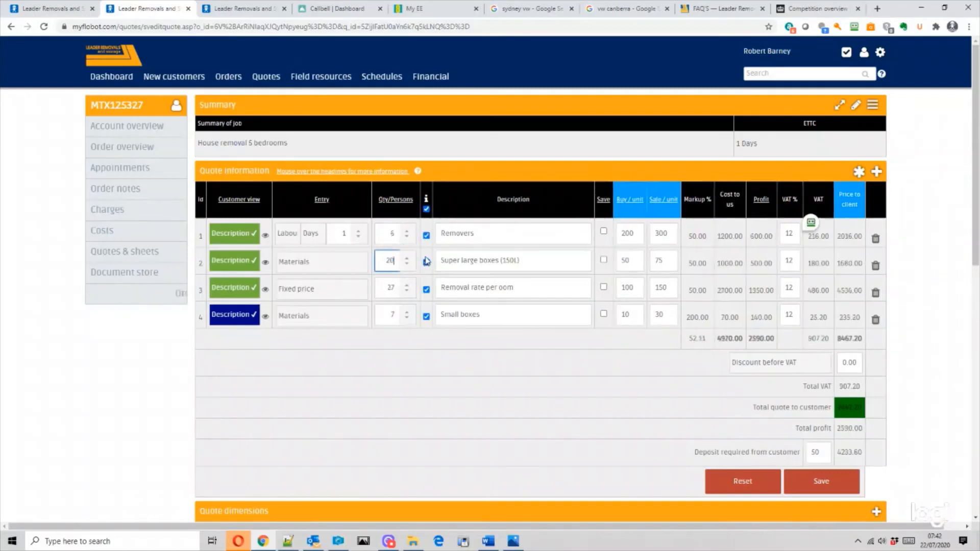
left_click(819, 484)
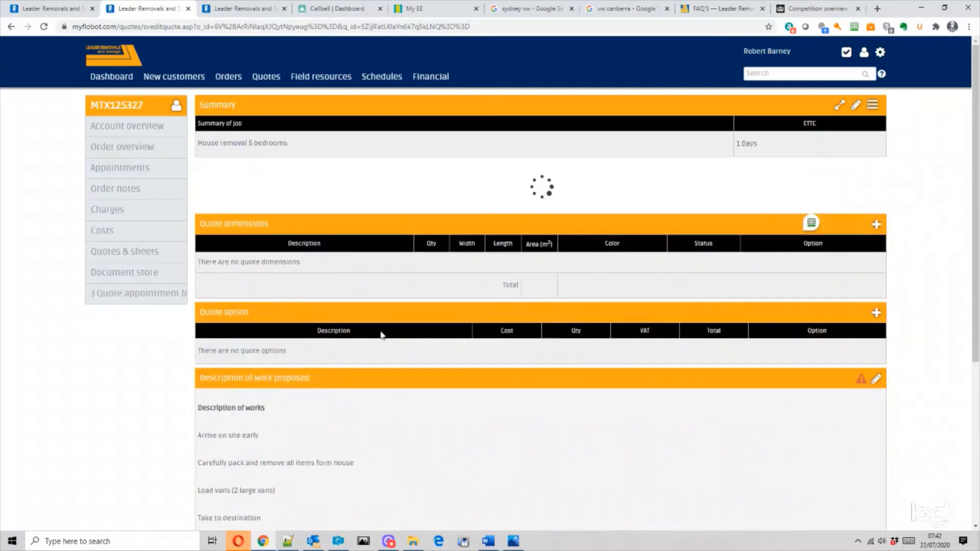
- Open Add image gallery from the quote's proposed work images section
scroll(604, 337, "down", 5)
scroll(603, 336, "down", 3)
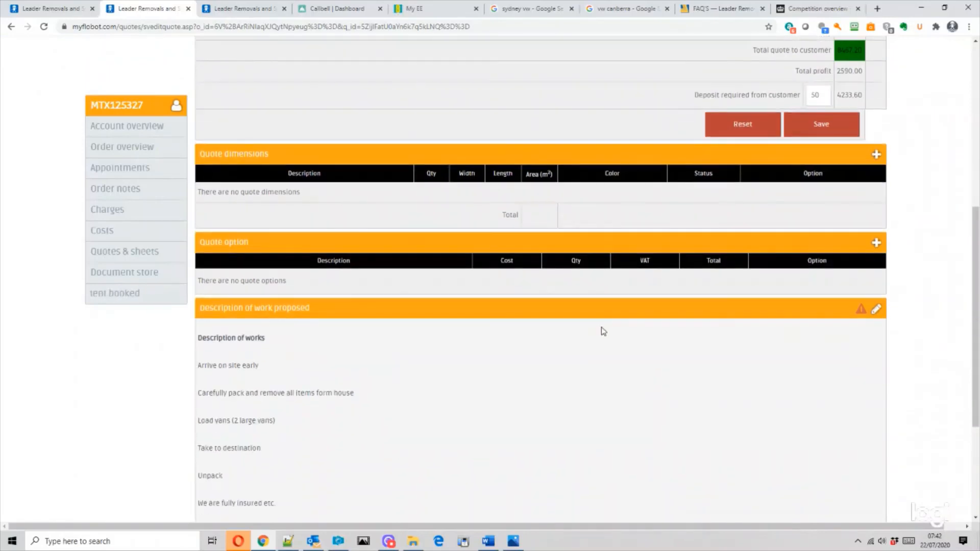
scroll(362, 329, "down", 3)
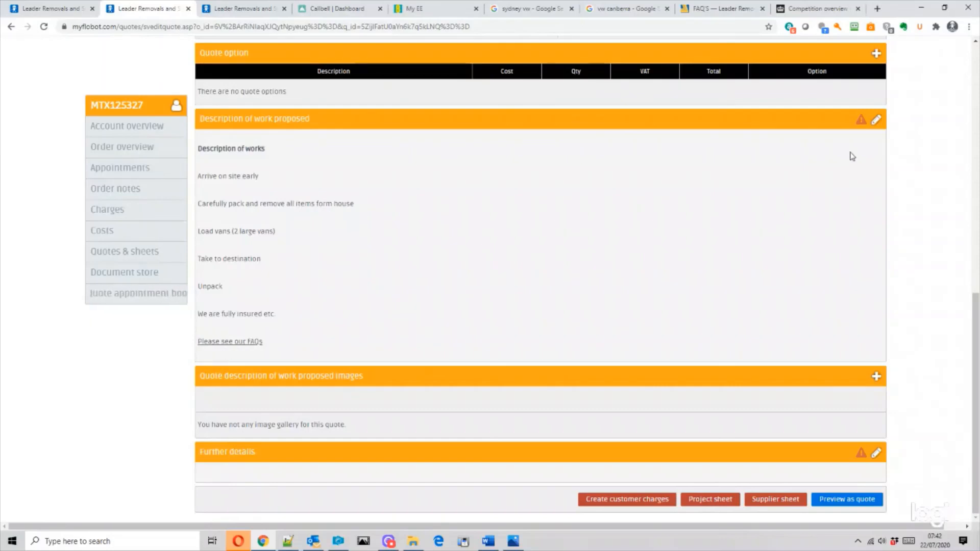
mouse_move(978, 353)
left_mouse_down()
mouse_move(978, 333)
mouse_move(977, 354)
left_mouse_up()
left_click(877, 377)
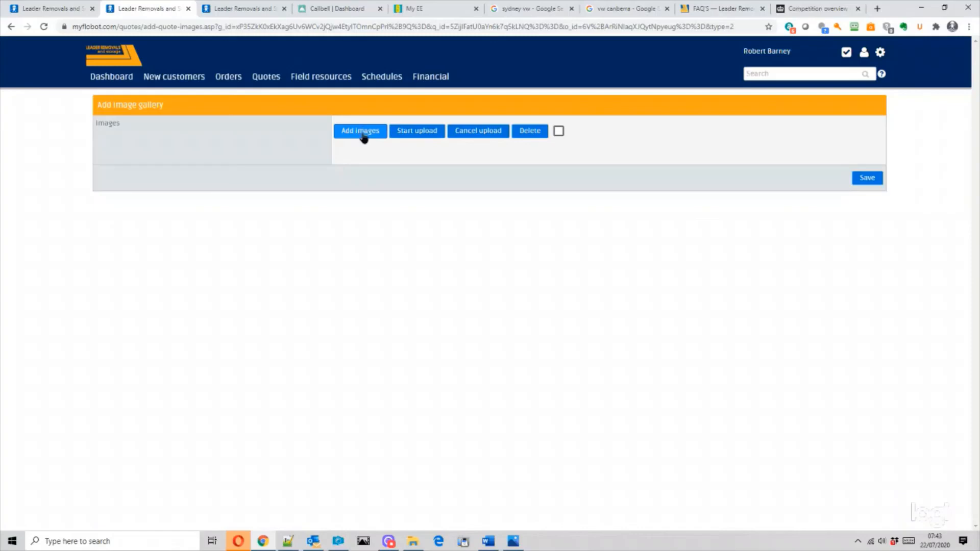
- Select the photos blake1, blue-runner, buch3 and Carpet 2 and load them into the quote gallery
left_click(364, 137)
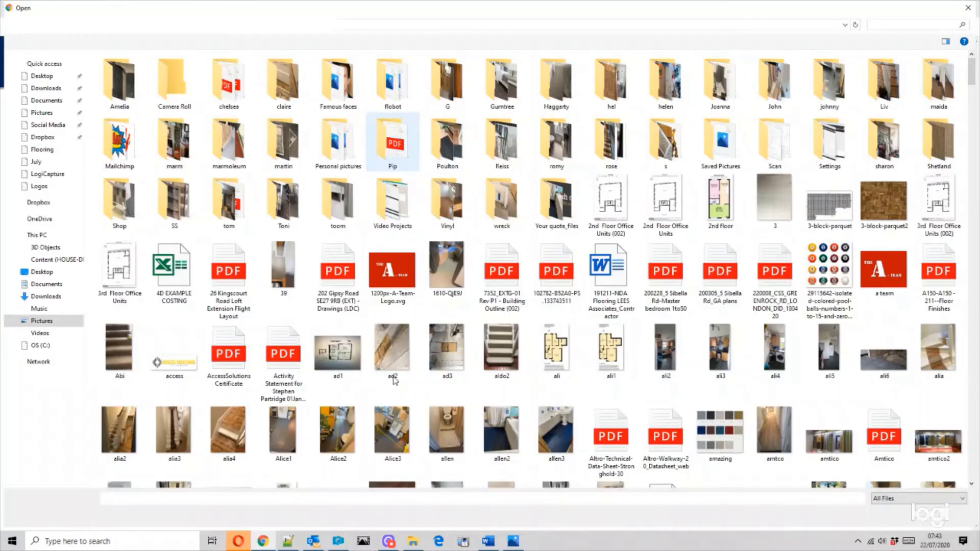
scroll(394, 381, "down", 10)
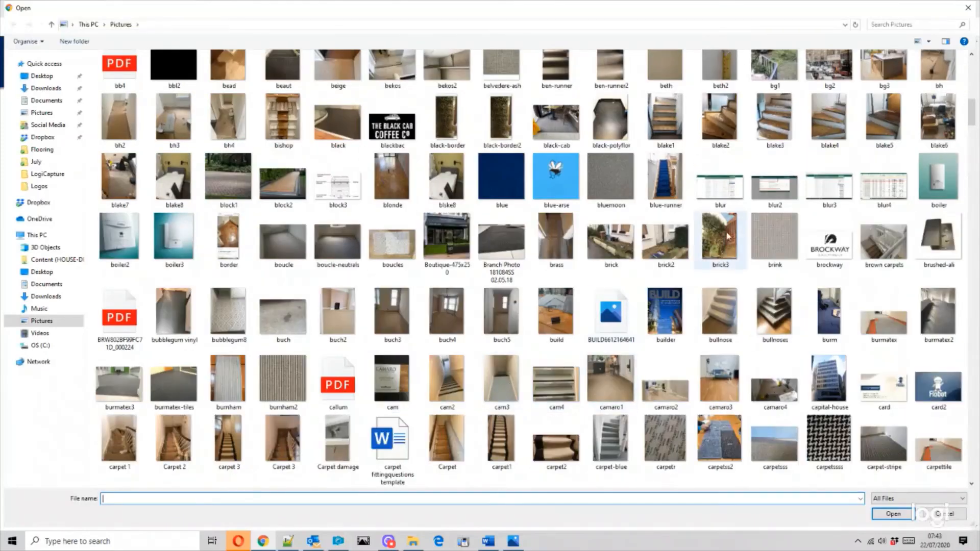
left_click(666, 121)
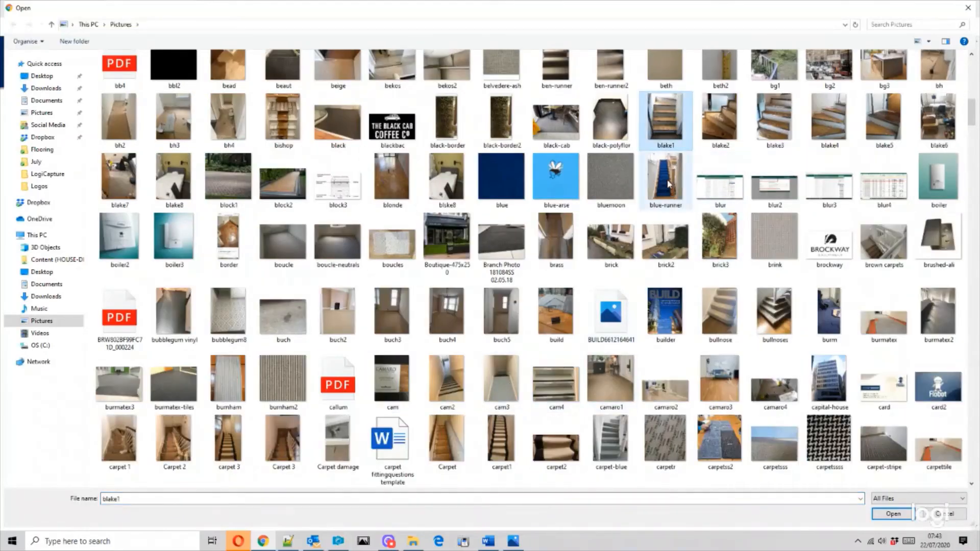
left_click(668, 184, "ctrl")
left_click(401, 327, "ctrl")
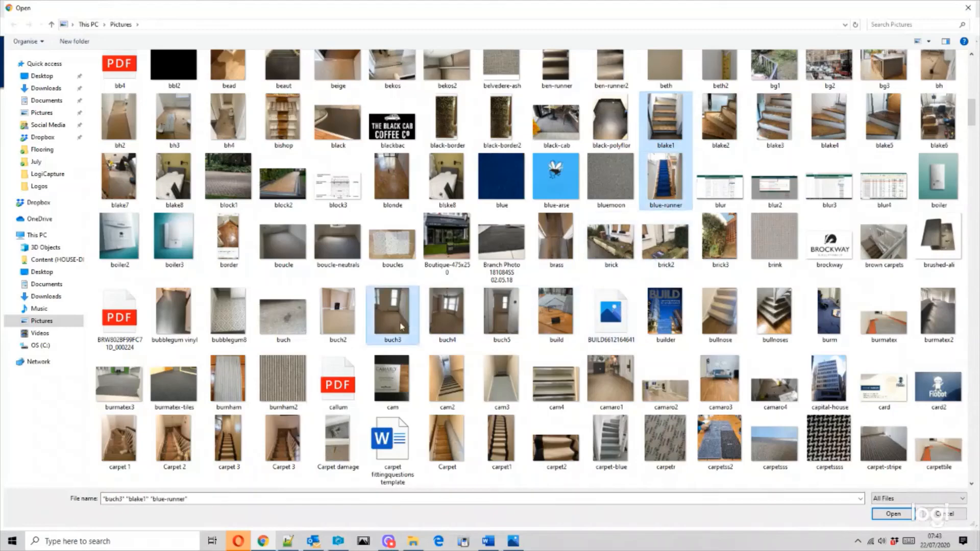
left_click(173, 440, "ctrl")
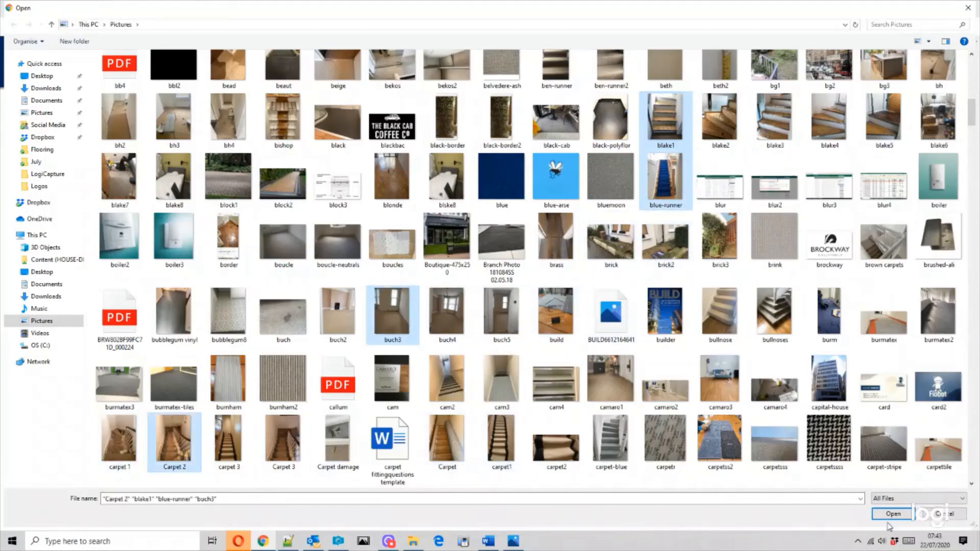
left_click(893, 514)
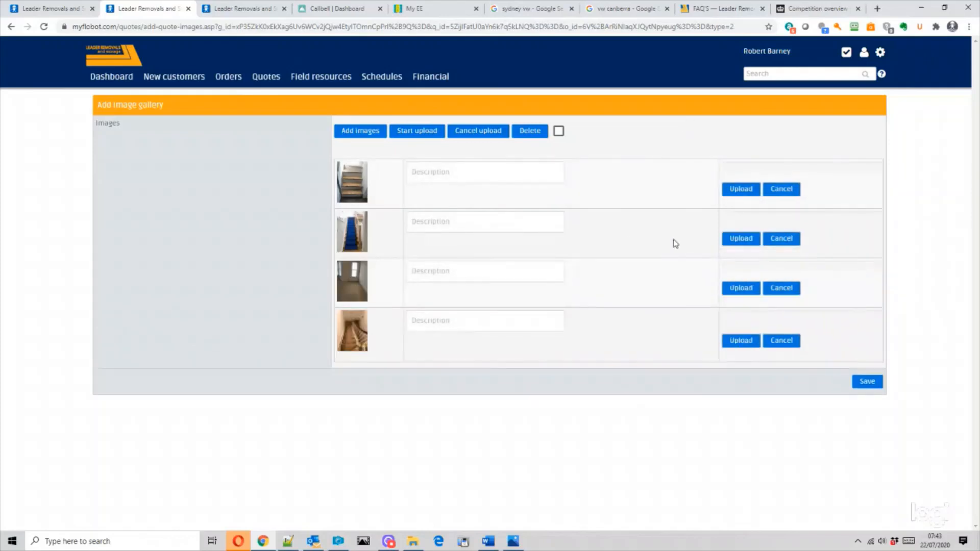
- Upload the four queued photos and save them to the quote's image gallery
left_click(416, 131)
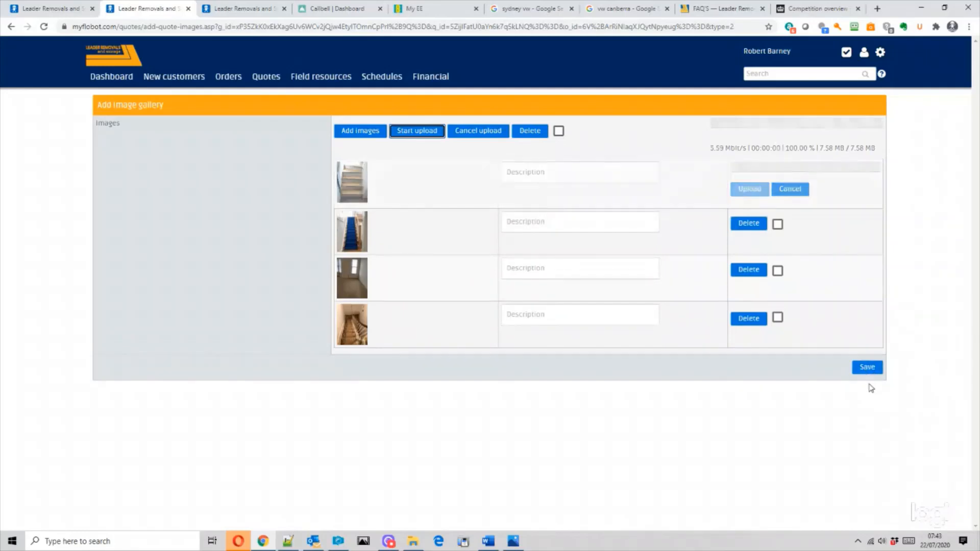
left_click(867, 366)
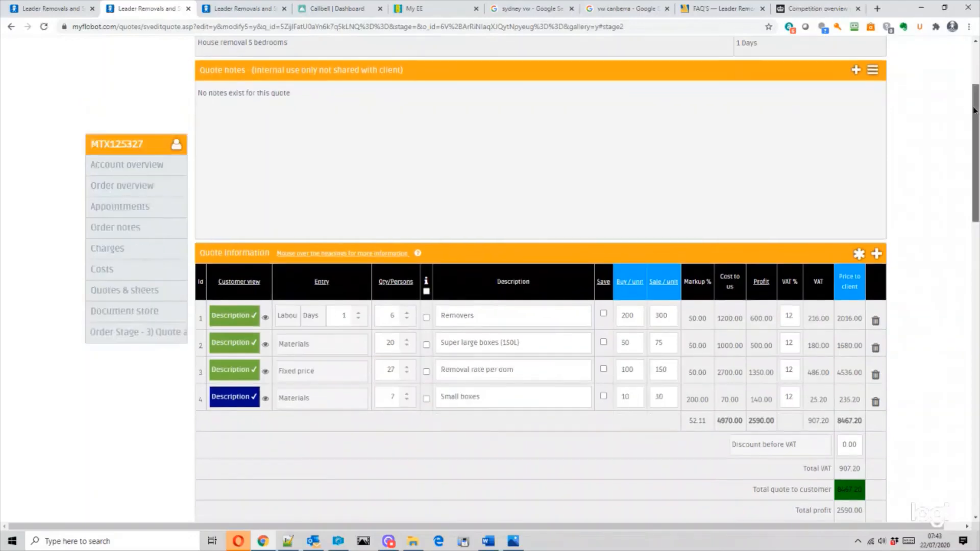
- Confirm the four photos show under proposed images, then bring up the Summary menu options
scroll(977, 391, "down", 13)
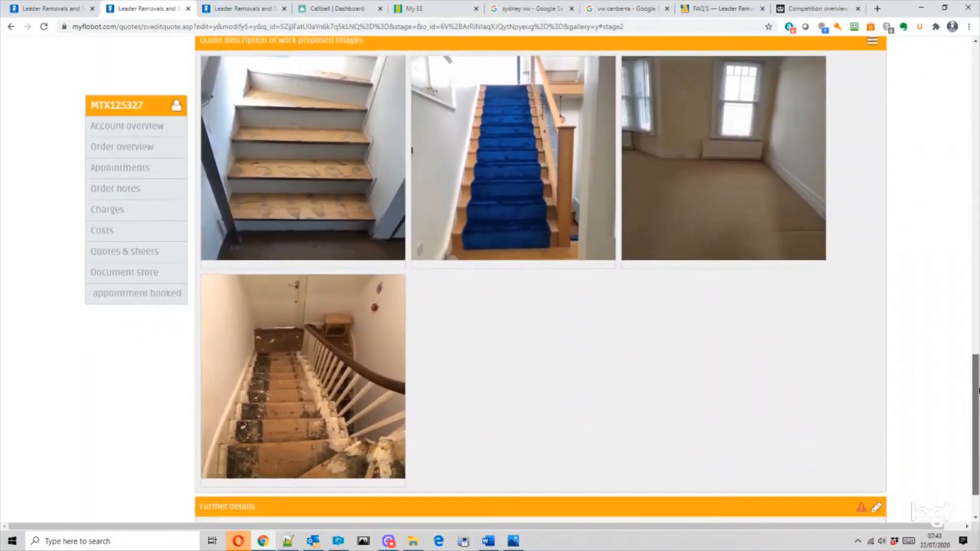
left_click_drag(978, 391, 971, 425)
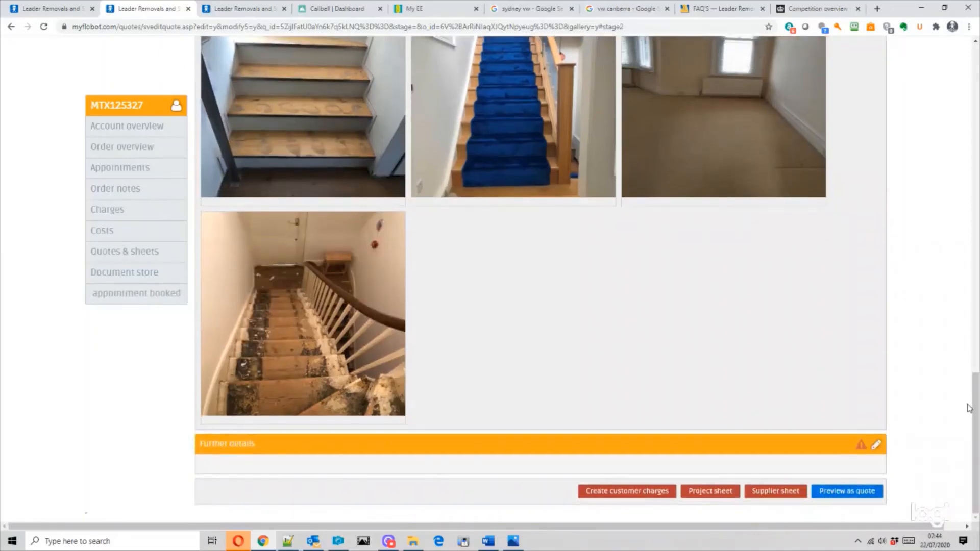
left_click_drag(977, 407, 976, 76)
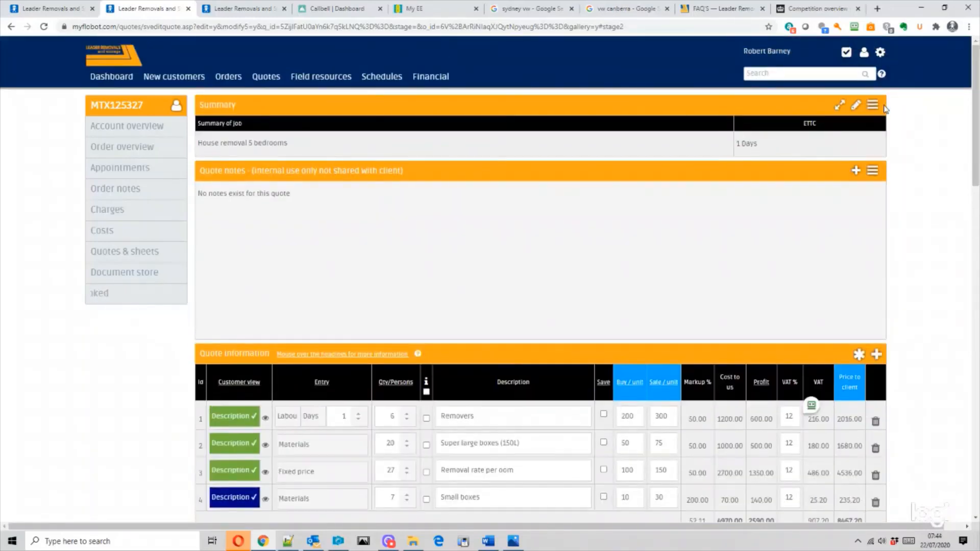
left_click(872, 105)
- Review and send the 'Email this quote' message with the quote PDF, then switch to Outlook
left_click(868, 132)
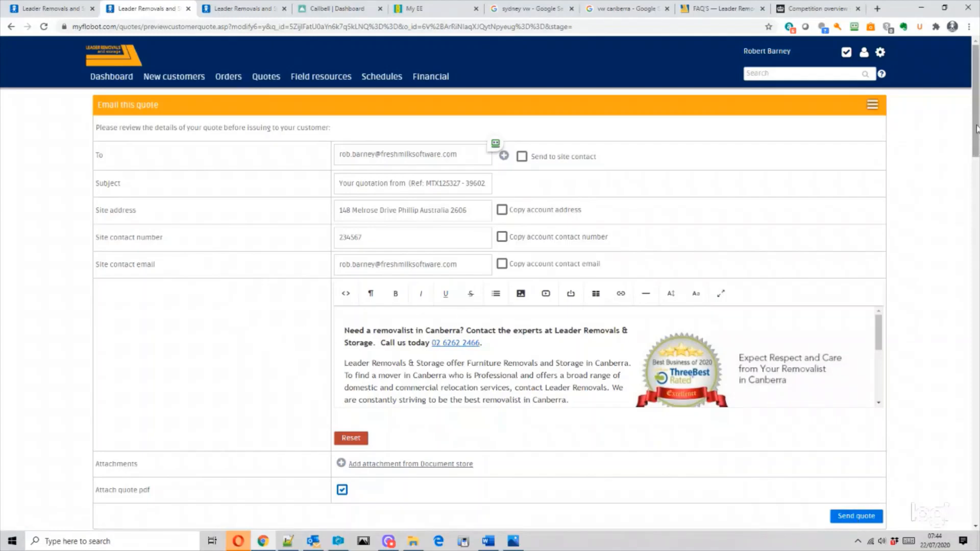
scroll(975, 233, "down", 15)
scroll(490, 431, "down", 10)
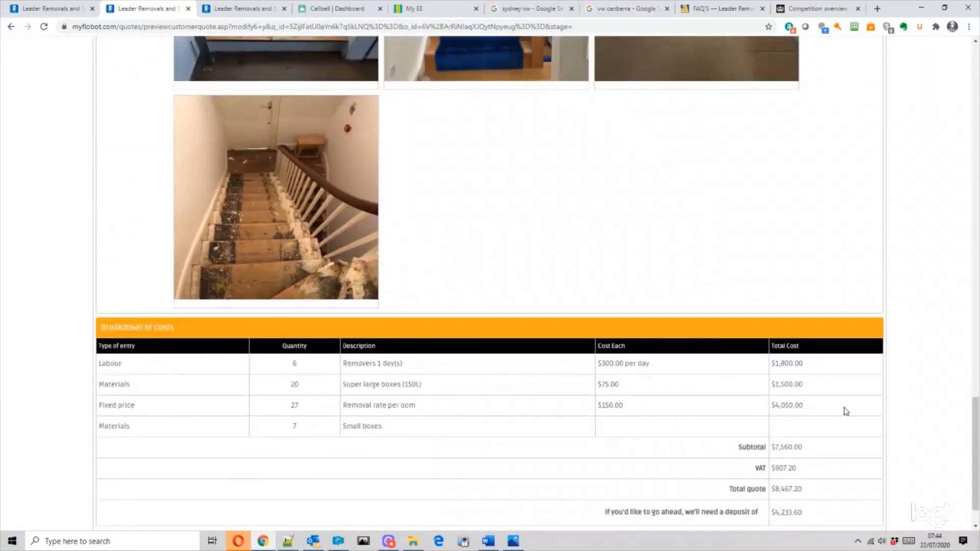
scroll(858, 408, "down", 1)
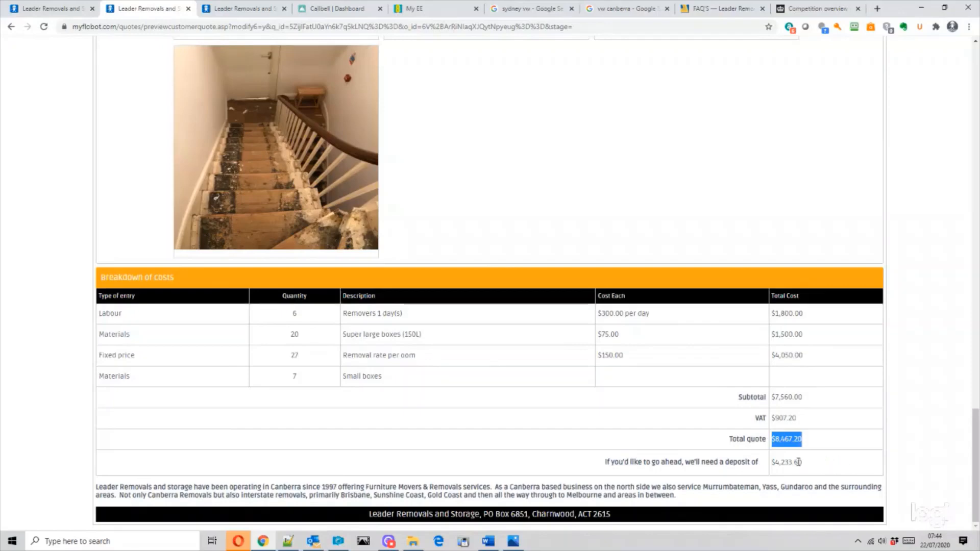
left_click(819, 468)
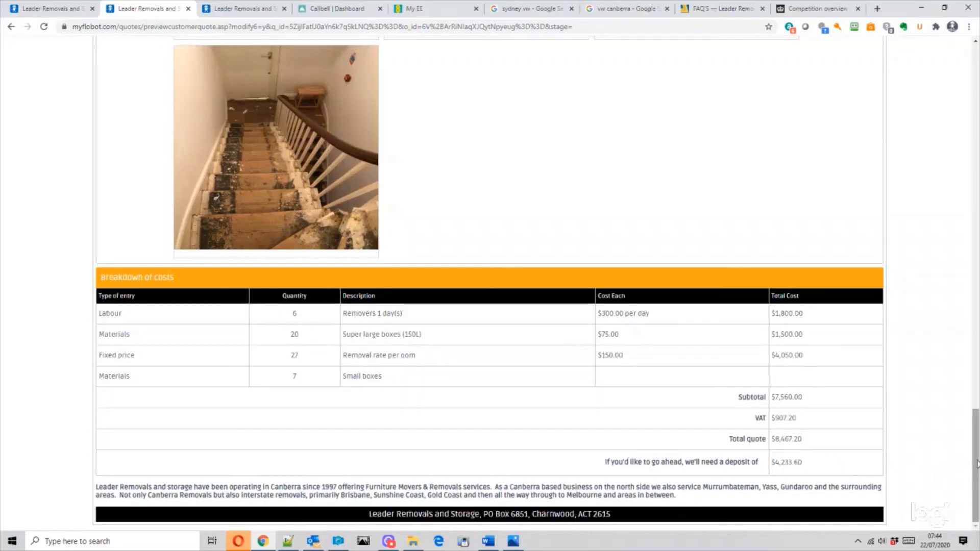
left_click_drag(976, 463, 977, 101)
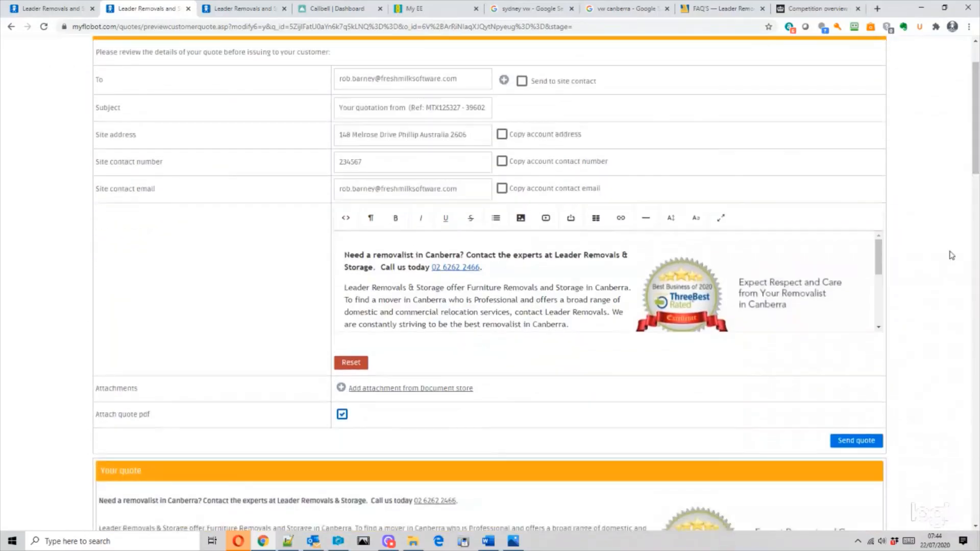
left_click(855, 441)
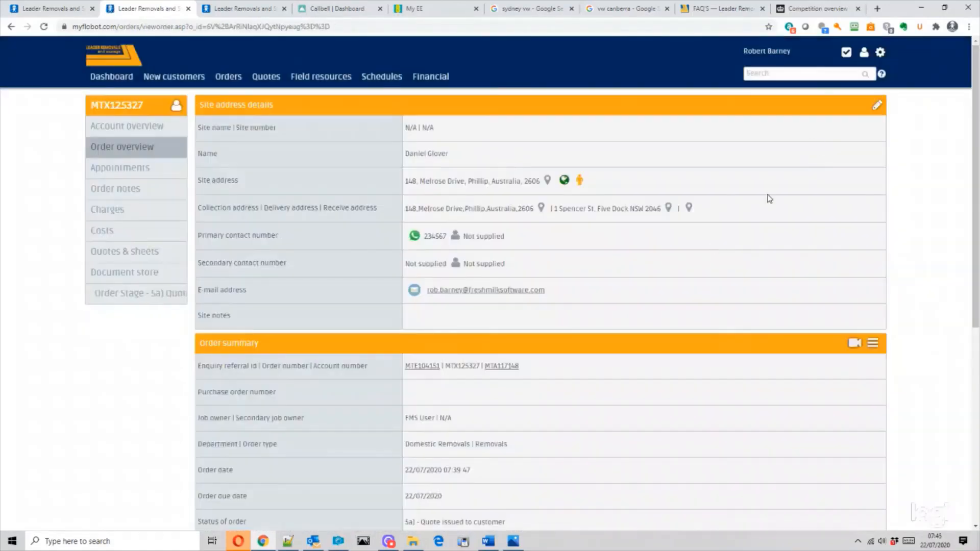
left_click(311, 543)
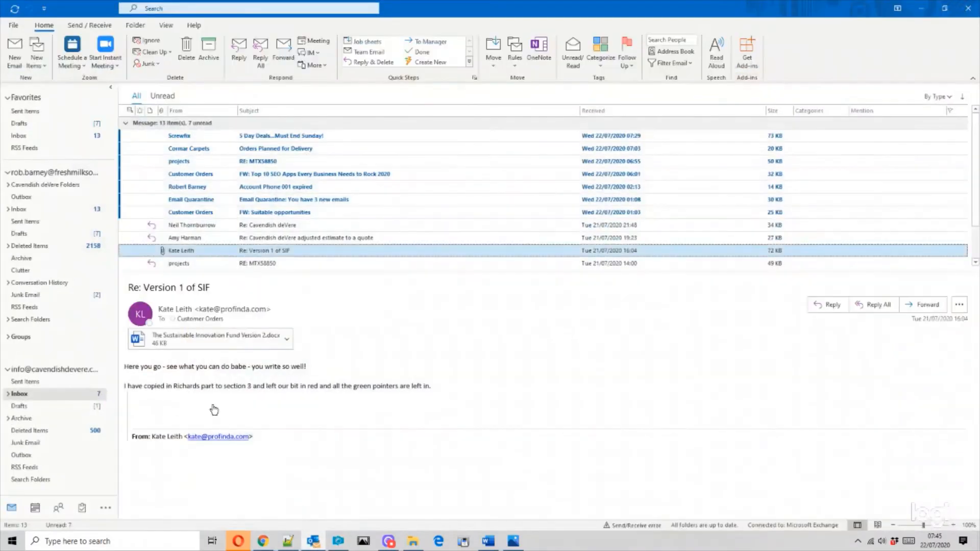
- Open the Flobot Mailserver quotation email in the Inbox and follow its 'view the quote in your browser' link
left_click(39, 212)
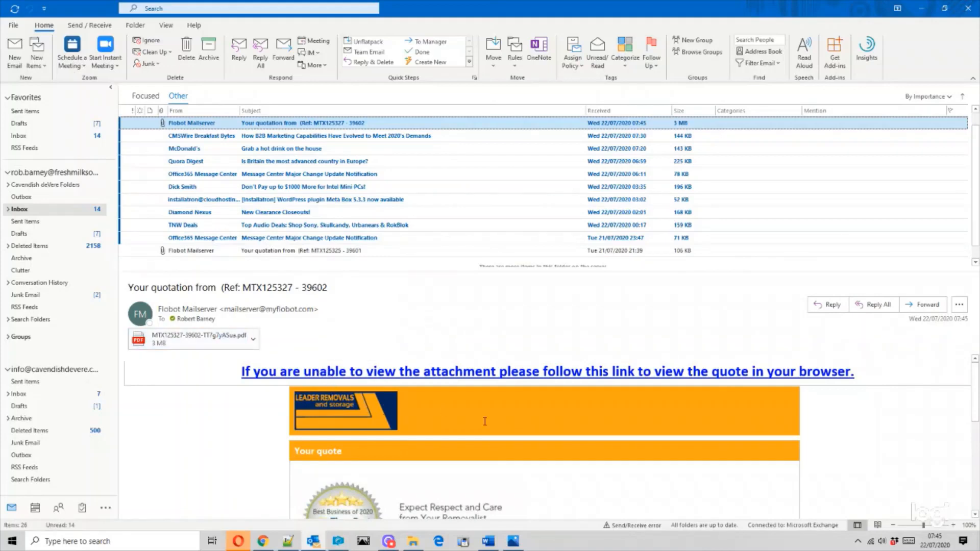
scroll(575, 446, "down", 2)
scroll(576, 446, "down", 1)
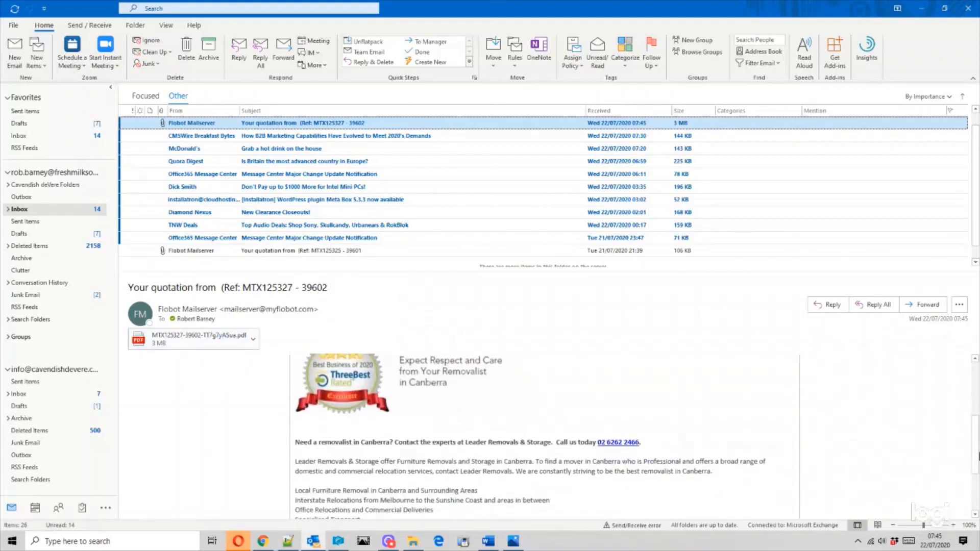
left_click_drag(979, 456, 965, 361)
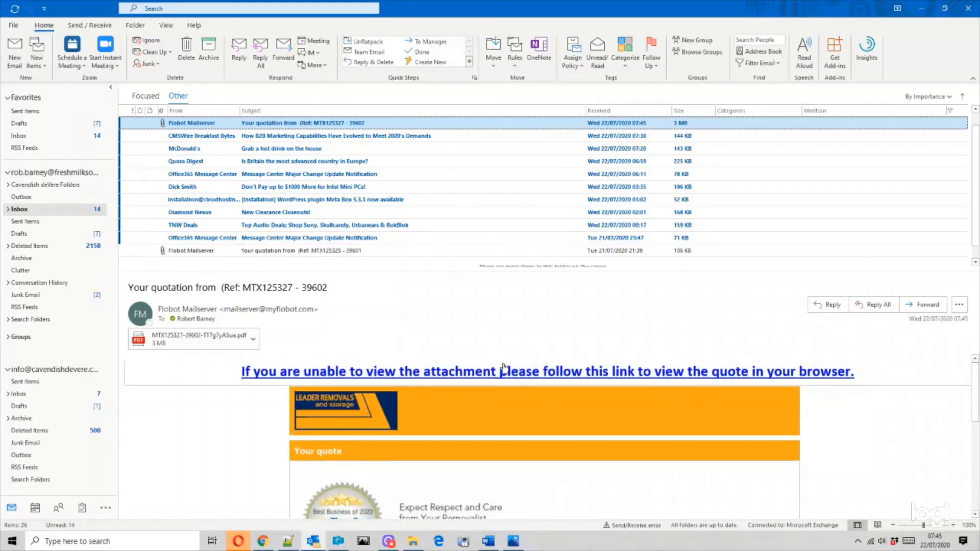
left_click(484, 373)
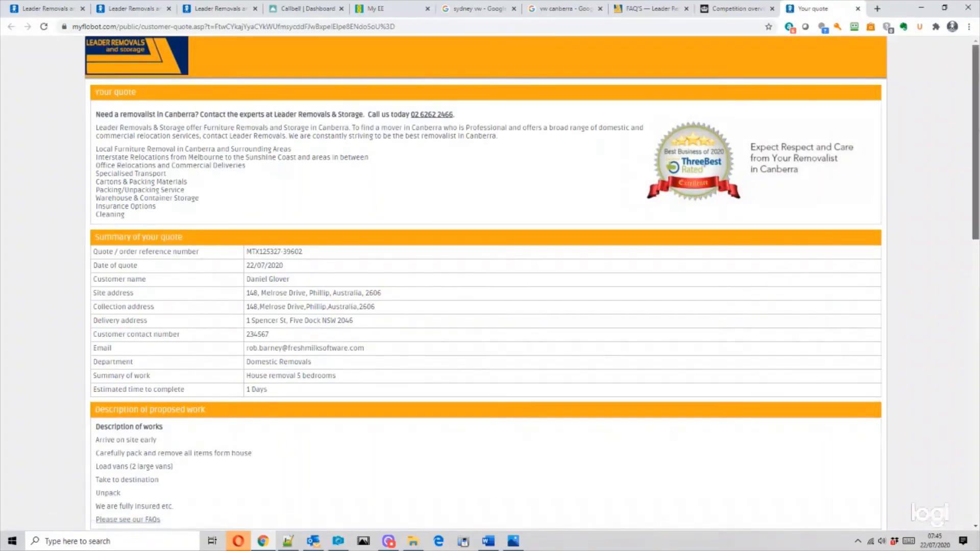
- Look over the customer quote page and open the company FAQs in a new tab
scroll(973, 118, "down", 1)
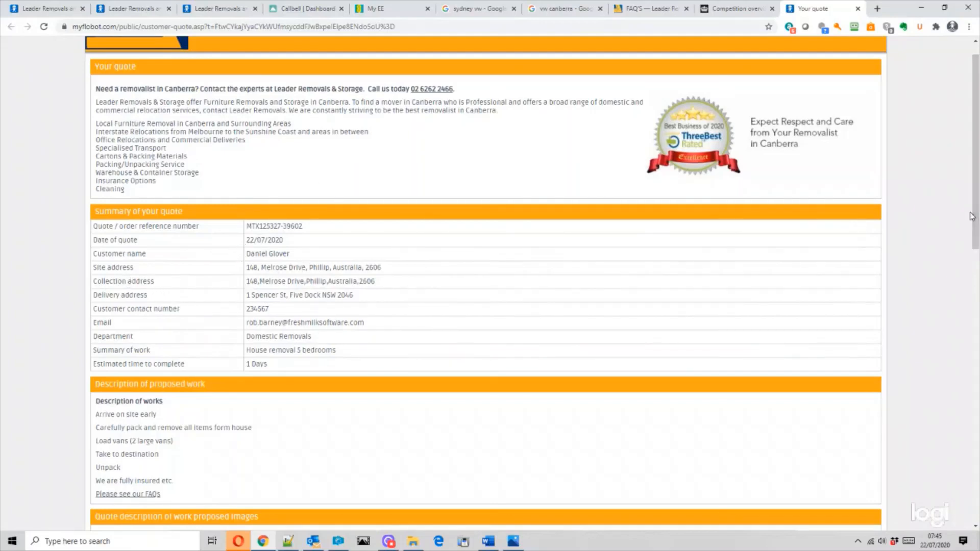
scroll(977, 337, "down", 5)
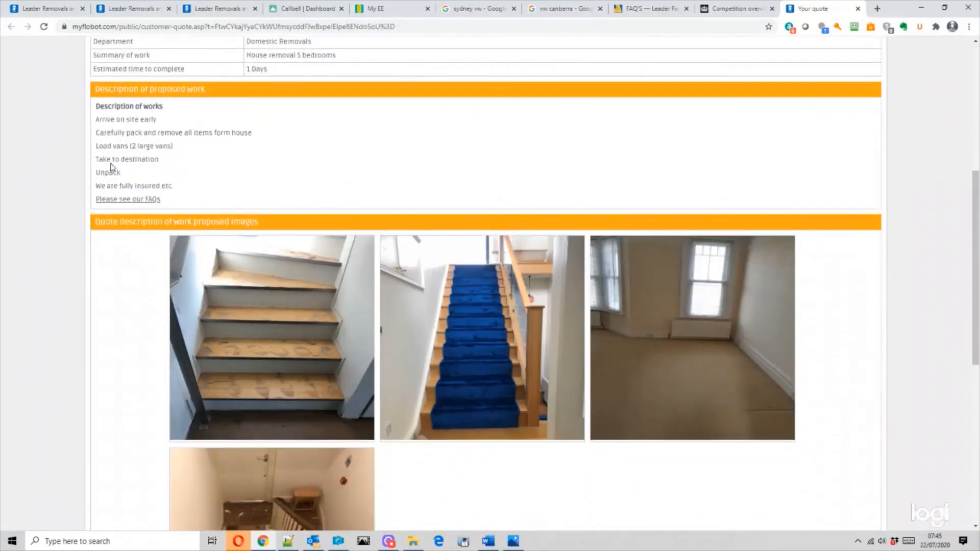
left_click(122, 202)
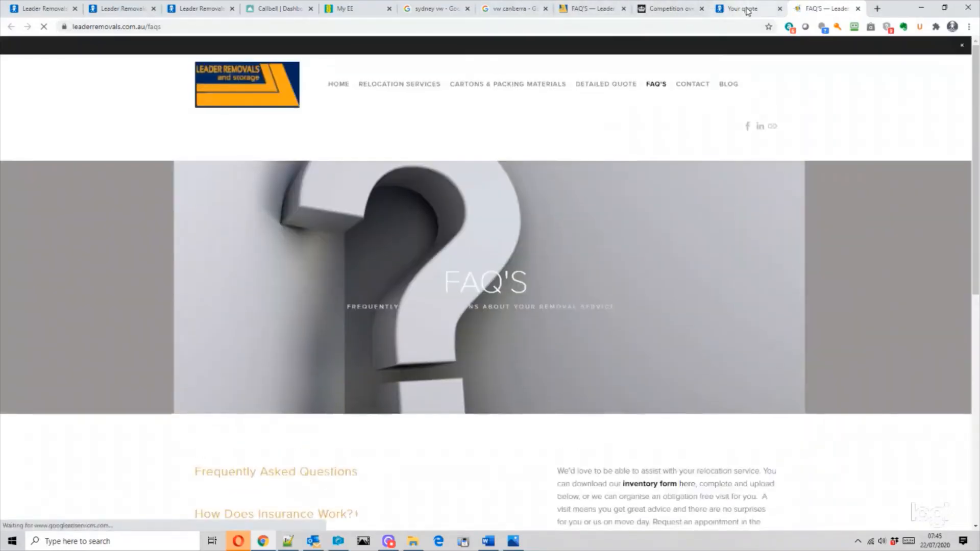
- Return to the Your quote tab and scroll down to the quote's decision options
left_click(743, 10)
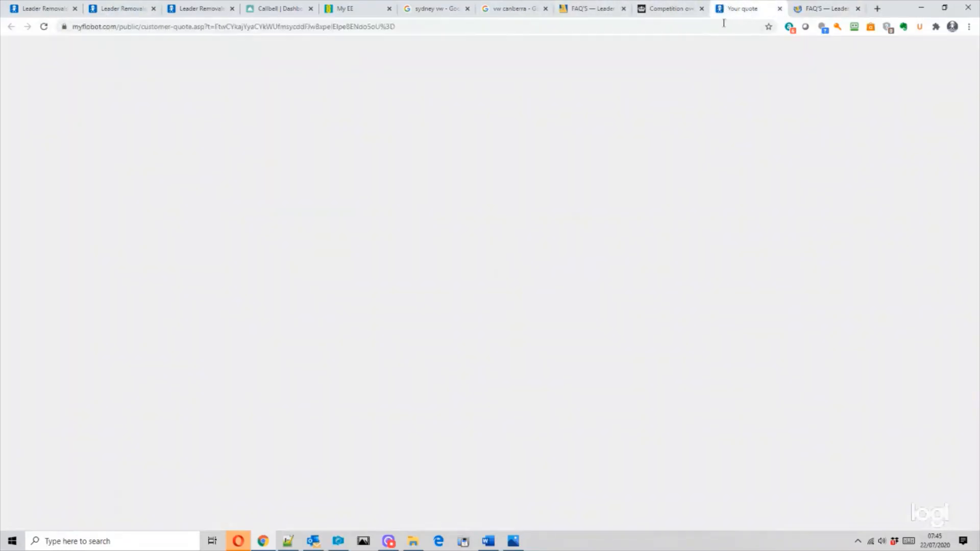
scroll(420, 265, "down", 8)
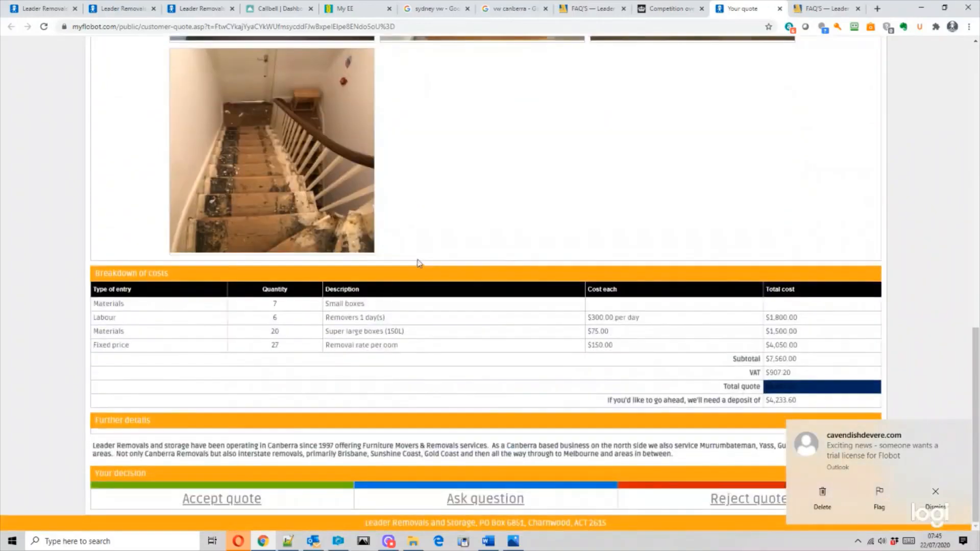
scroll(296, 129, "up", 2)
scroll(297, 155, "down", 2)
- Accept the quote with the further information 'Yes please go ahead.' and terms and conditions set to Yes
left_click(221, 503)
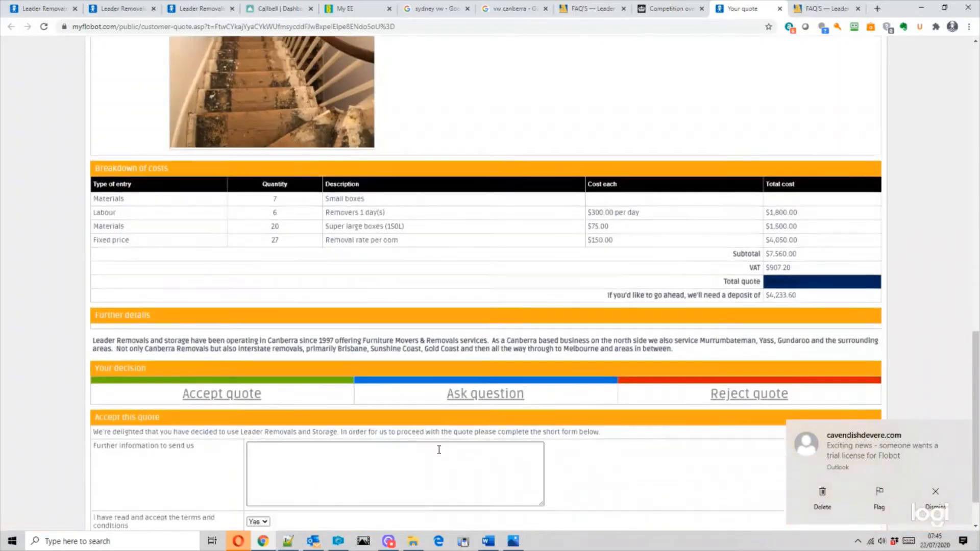
left_click(427, 425)
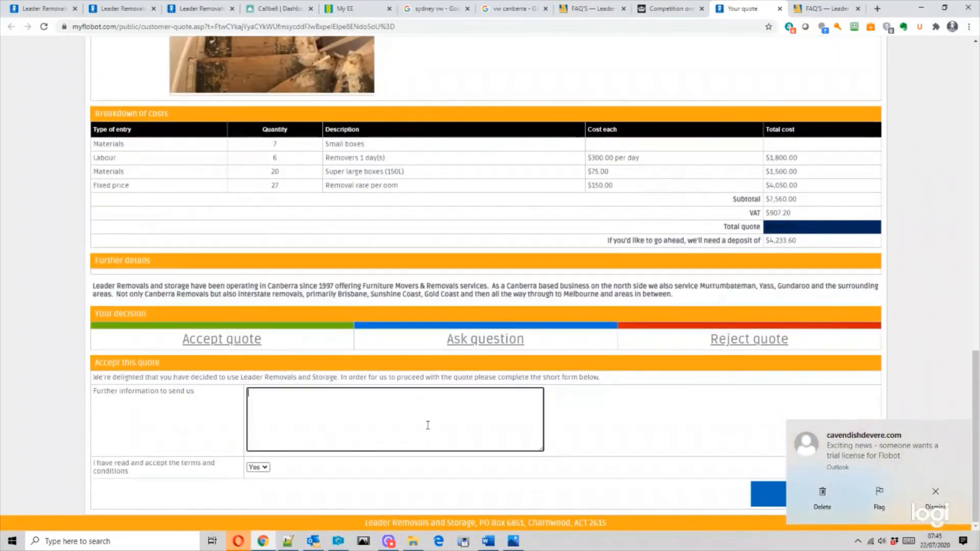
type("Yes please ")
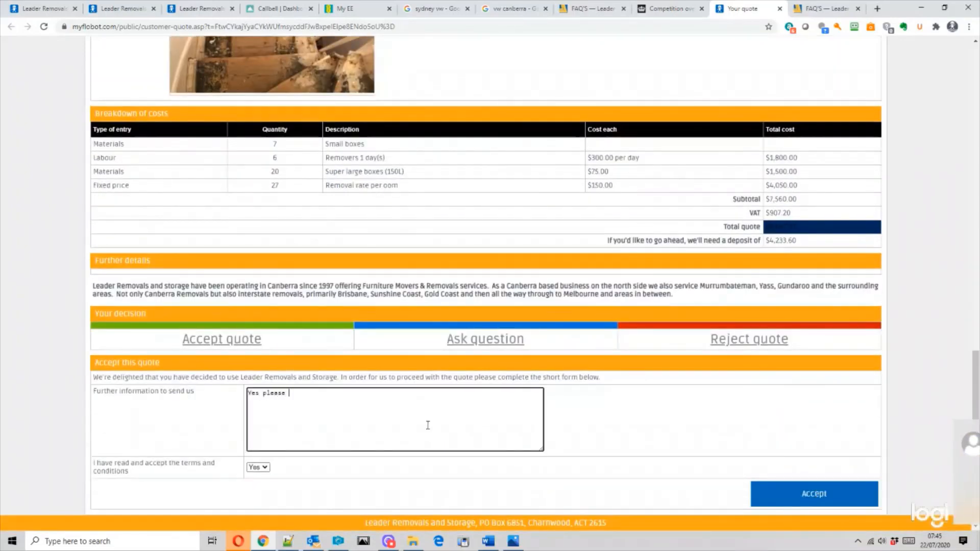
type("go ahead.")
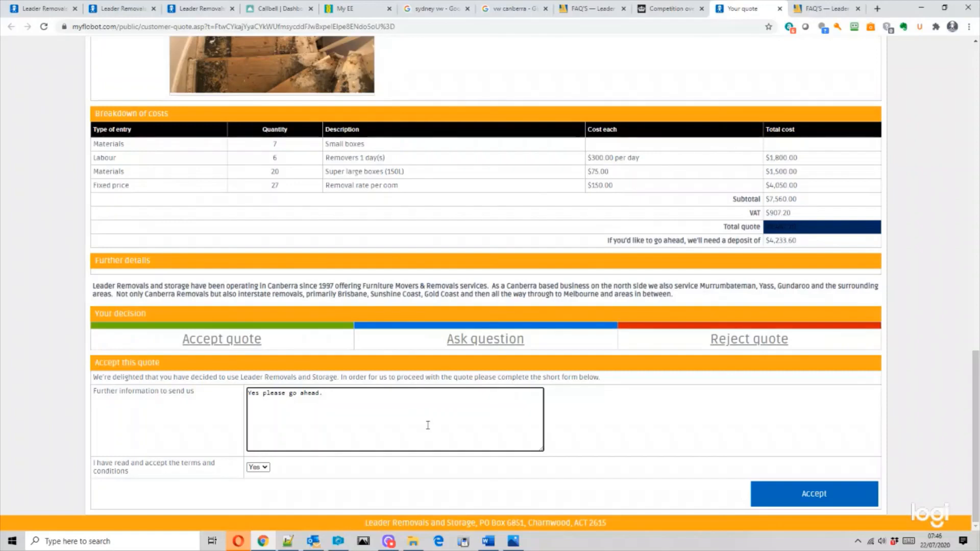
left_click(810, 499)
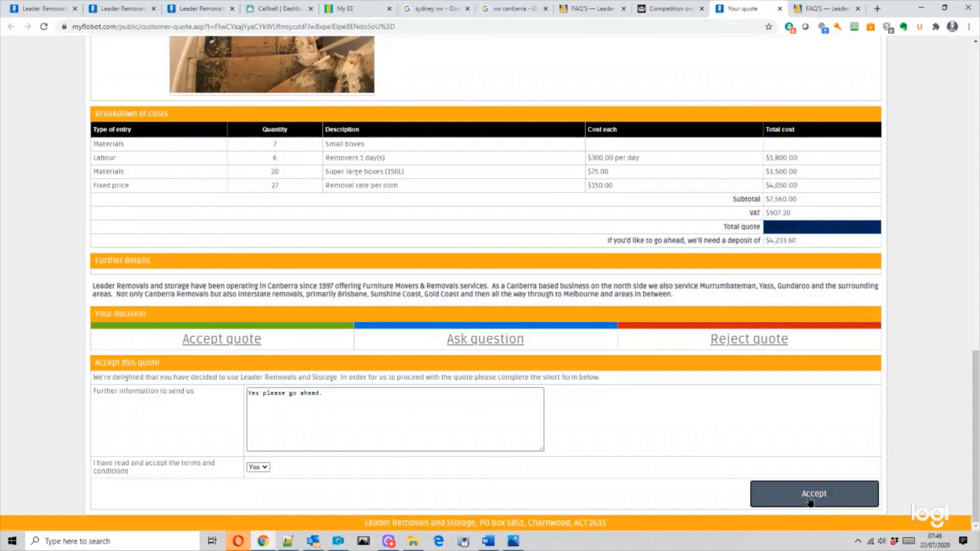